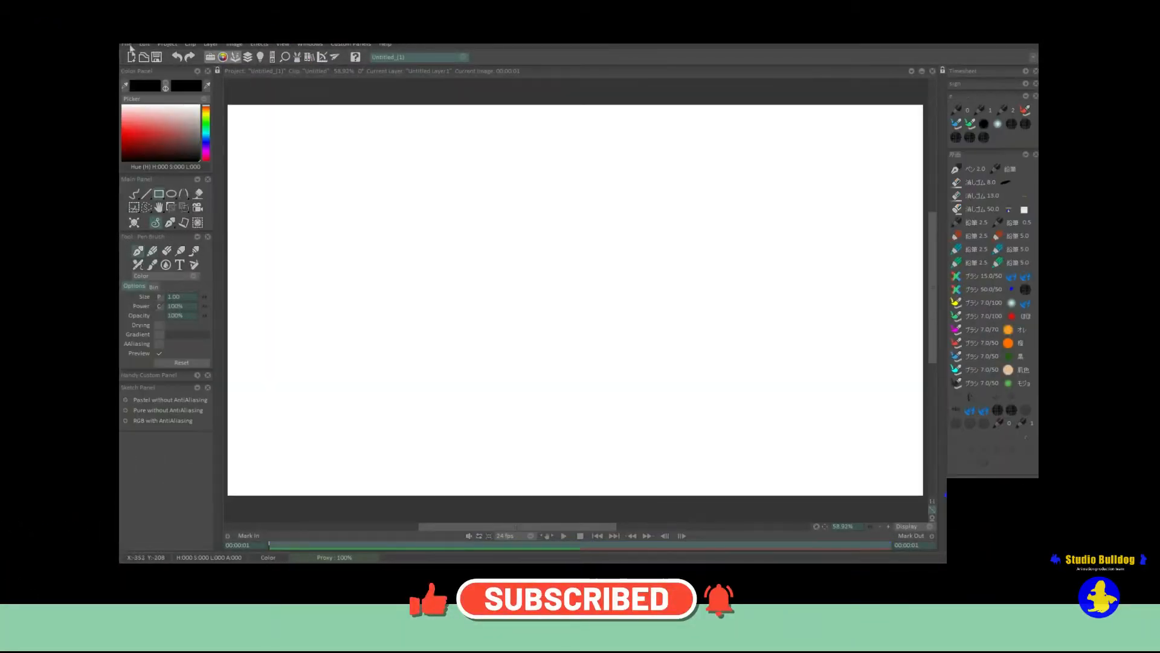
Import the image file named frame through the Open/Import command.
{"action": "left_click", "coordinate": [127, 44]}
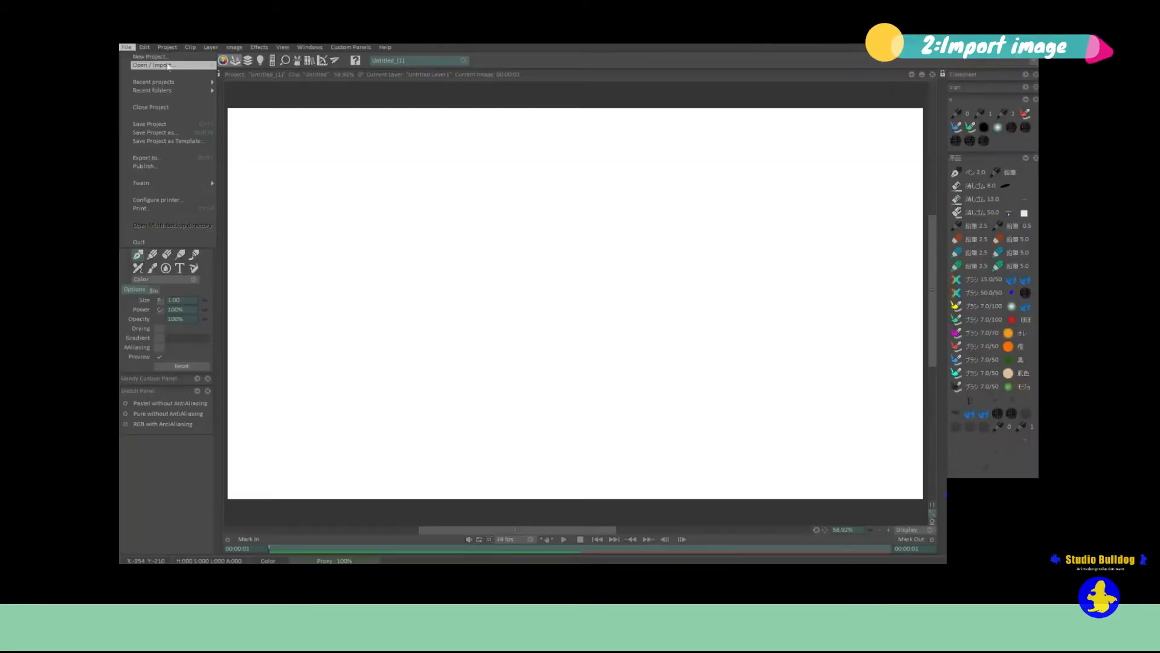
{"action": "left_click", "coordinate": [168, 63]}
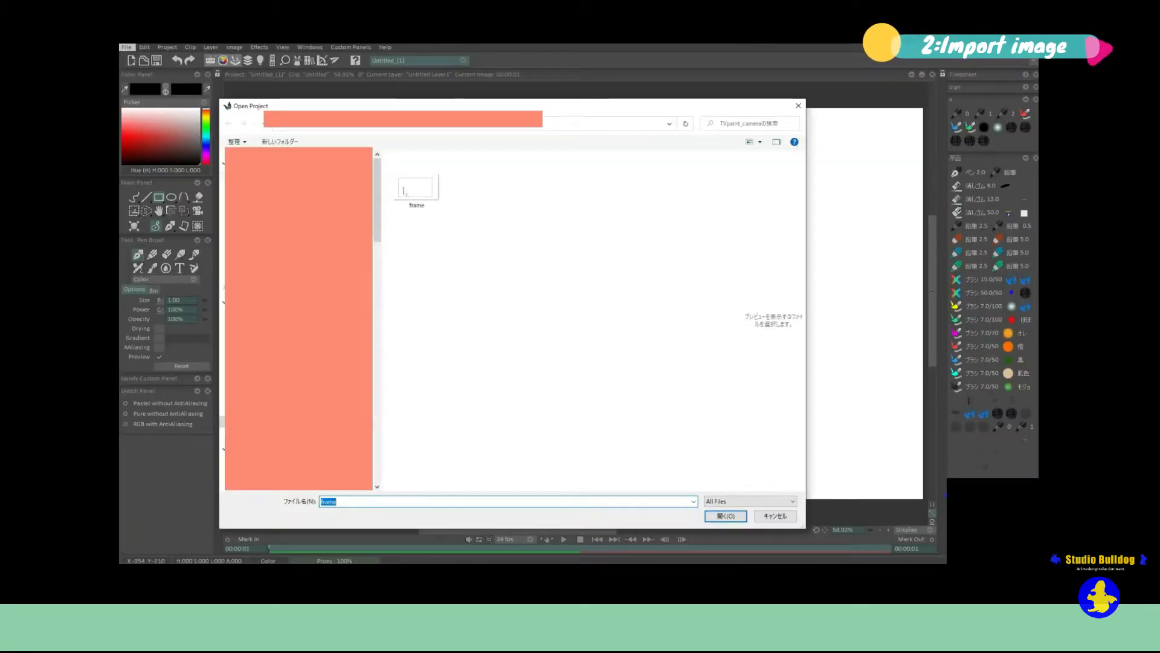
{"action": "left_click", "coordinate": [725, 516]}
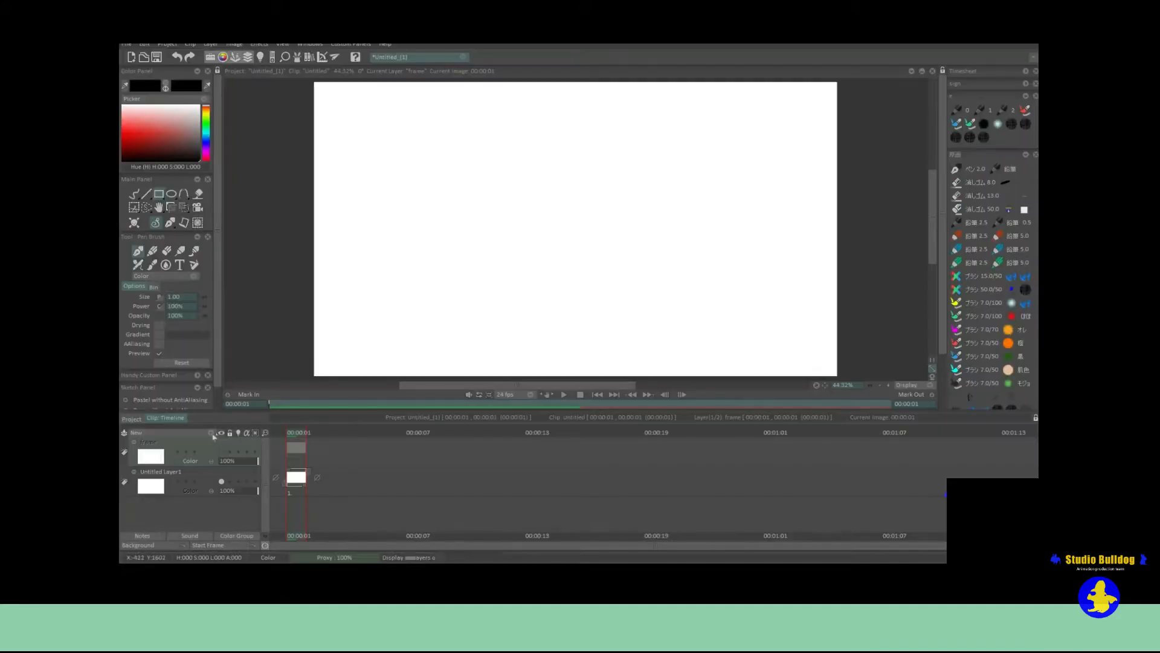
Import the frame image as footage into a timeline layer.
{"action": "left_click", "coordinate": [169, 432]}
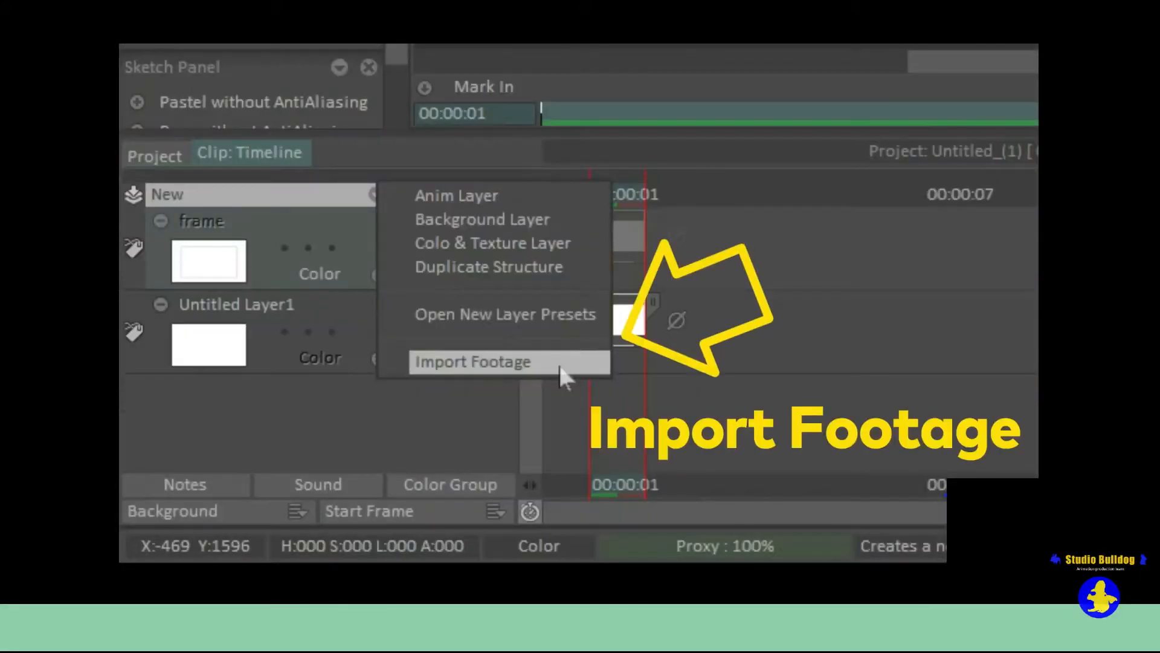
{"action": "left_click", "coordinate": [260, 492]}
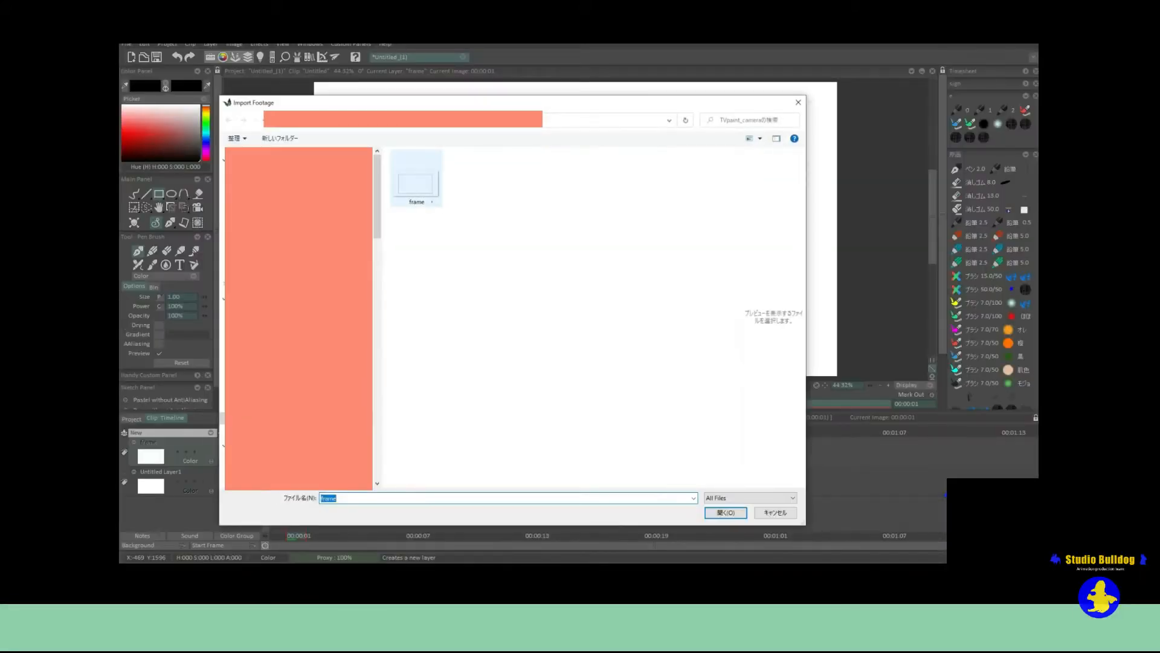
{"action": "left_click", "coordinate": [725, 513]}
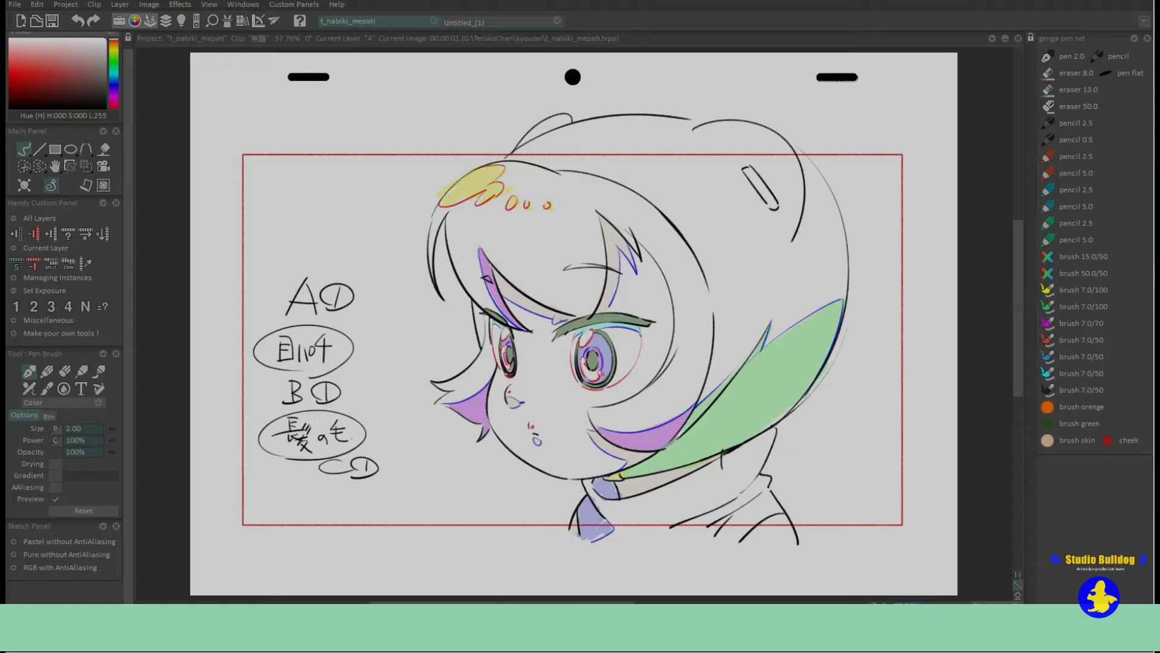
Show and hide the timeline and tool panels to examine which window each toggle controls.
{"action": "left_click", "coordinate": [166, 21]}
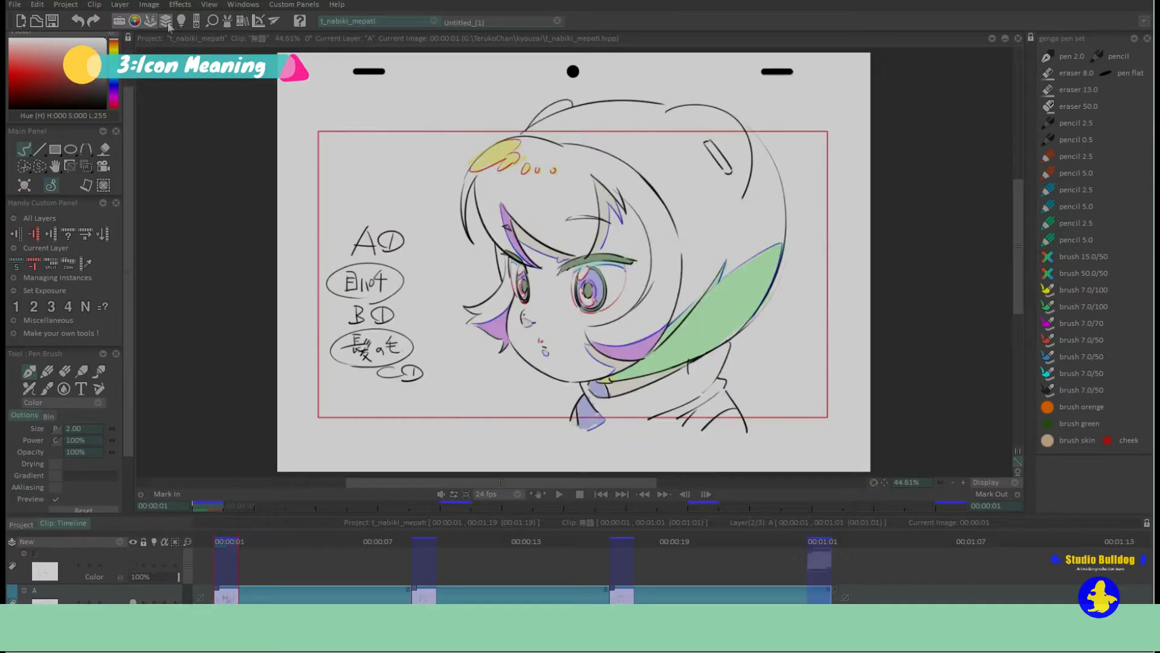
{"action": "left_click_drag", "start_coordinate": [188, 560], "coordinate": [190, 566]}
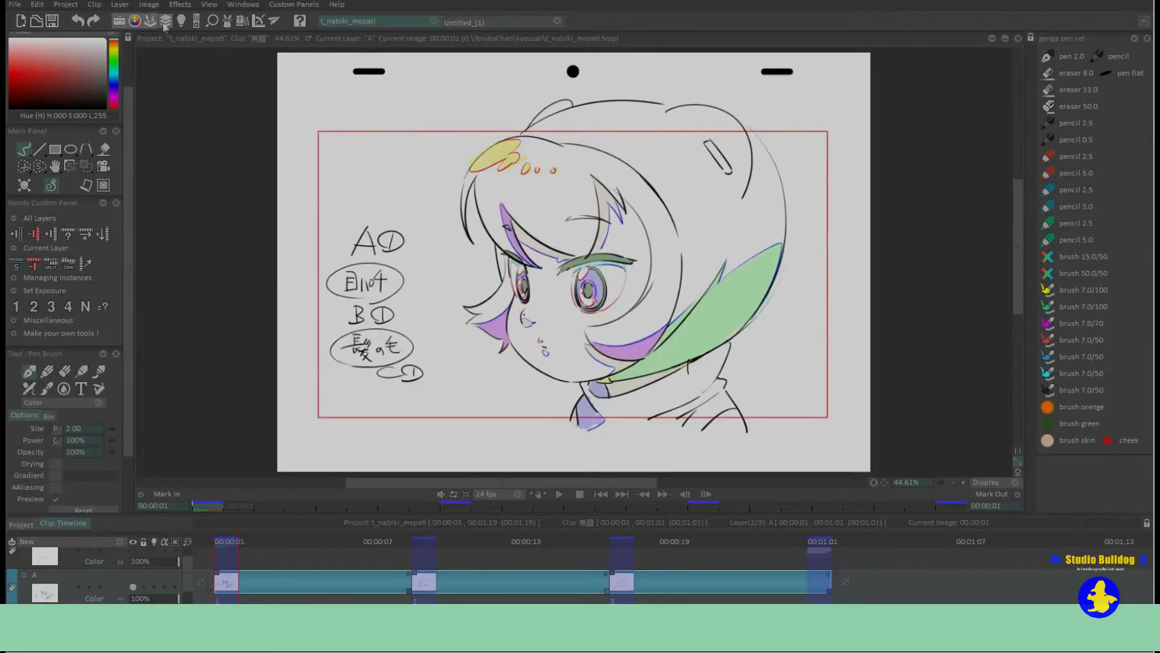
{"action": "left_click", "coordinate": [119, 22]}
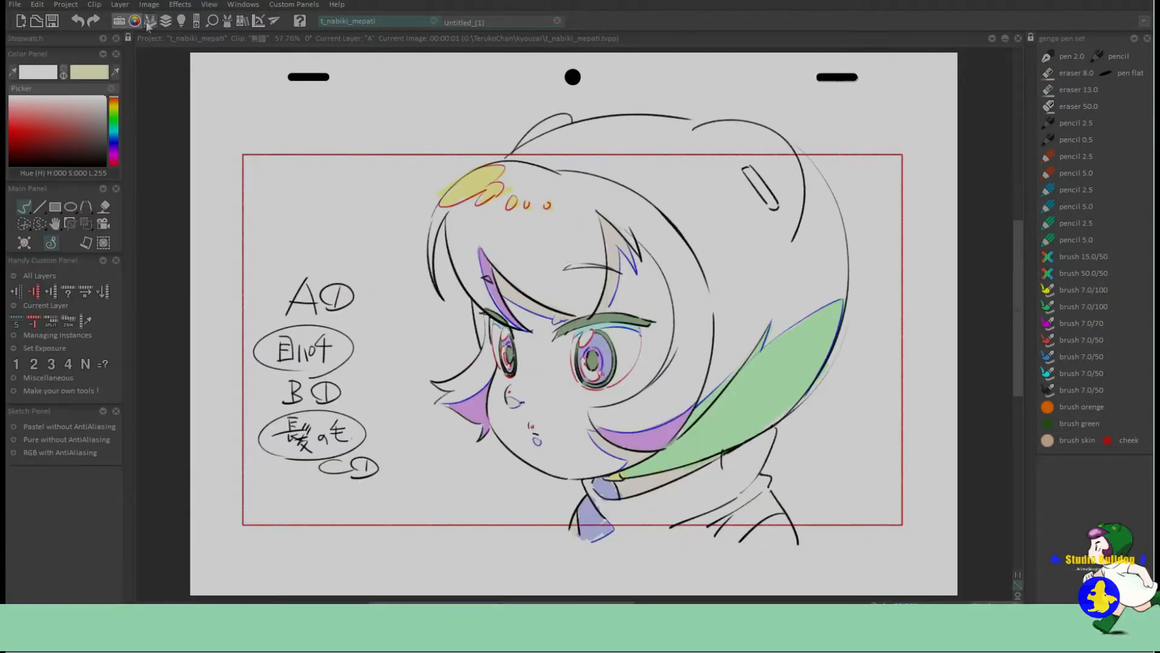
{"action": "left_click", "coordinate": [167, 23]}
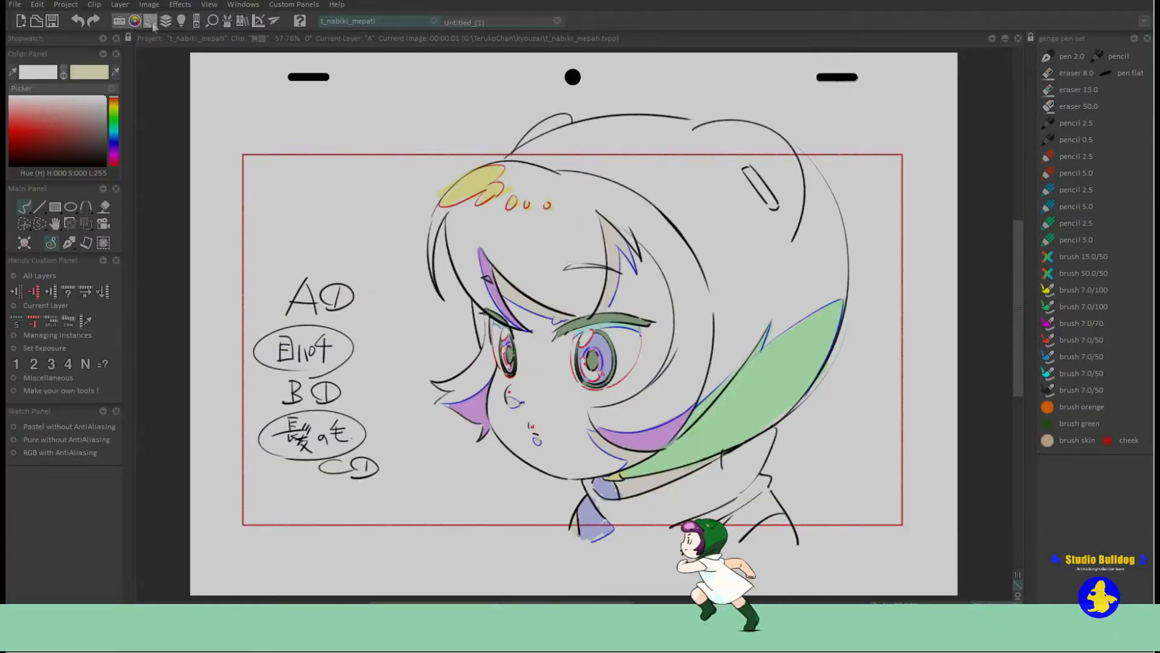
{"action": "left_click", "coordinate": [170, 25]}
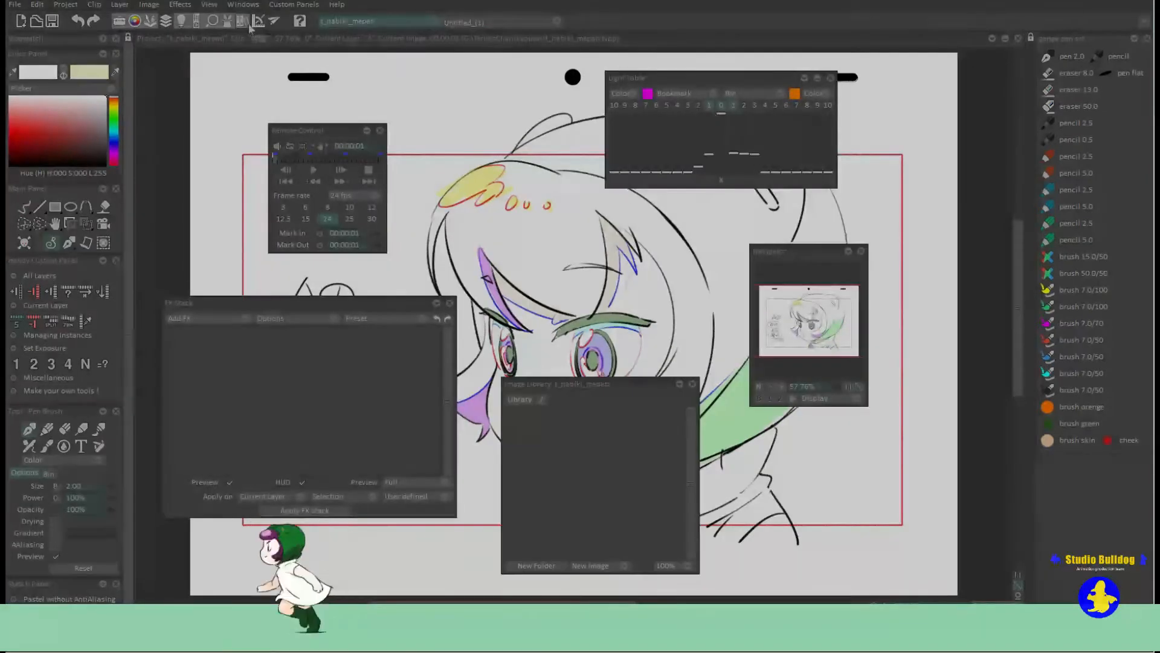
Hide the FX Stack, Image Library, Navigator, Remote Control and Light Table windows.
{"action": "left_click", "coordinate": [260, 24]}
{"action": "left_click", "coordinate": [243, 24]}
{"action": "left_click", "coordinate": [227, 23]}
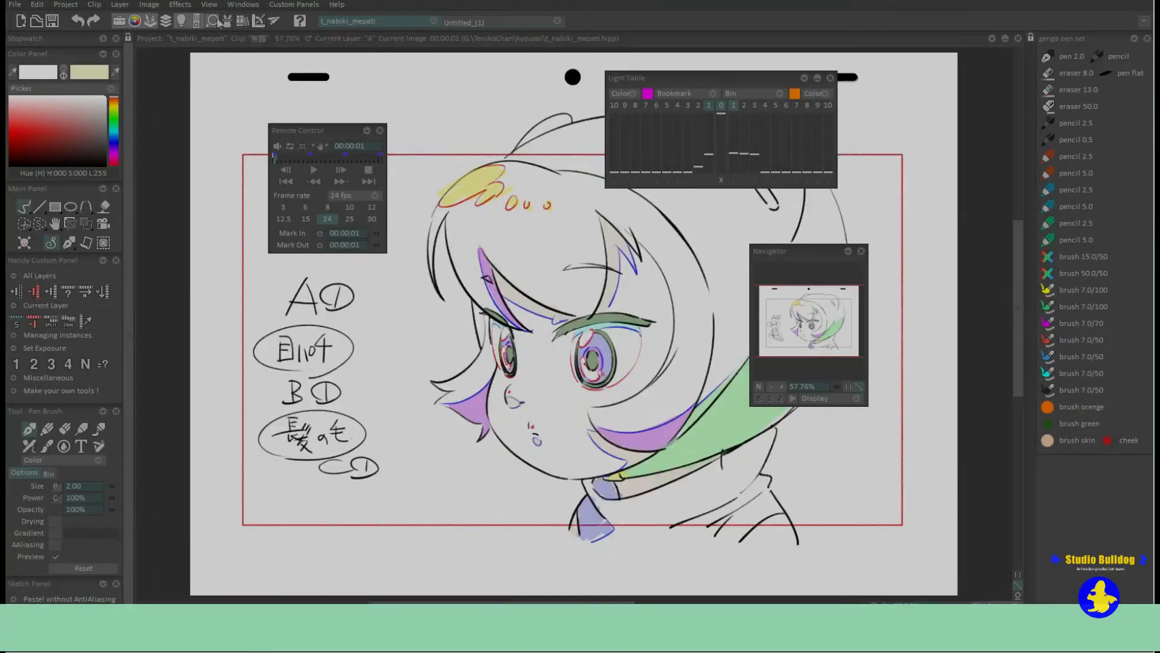
{"action": "left_click", "coordinate": [212, 23]}
{"action": "left_click", "coordinate": [197, 23]}
{"action": "left_click", "coordinate": [181, 23]}
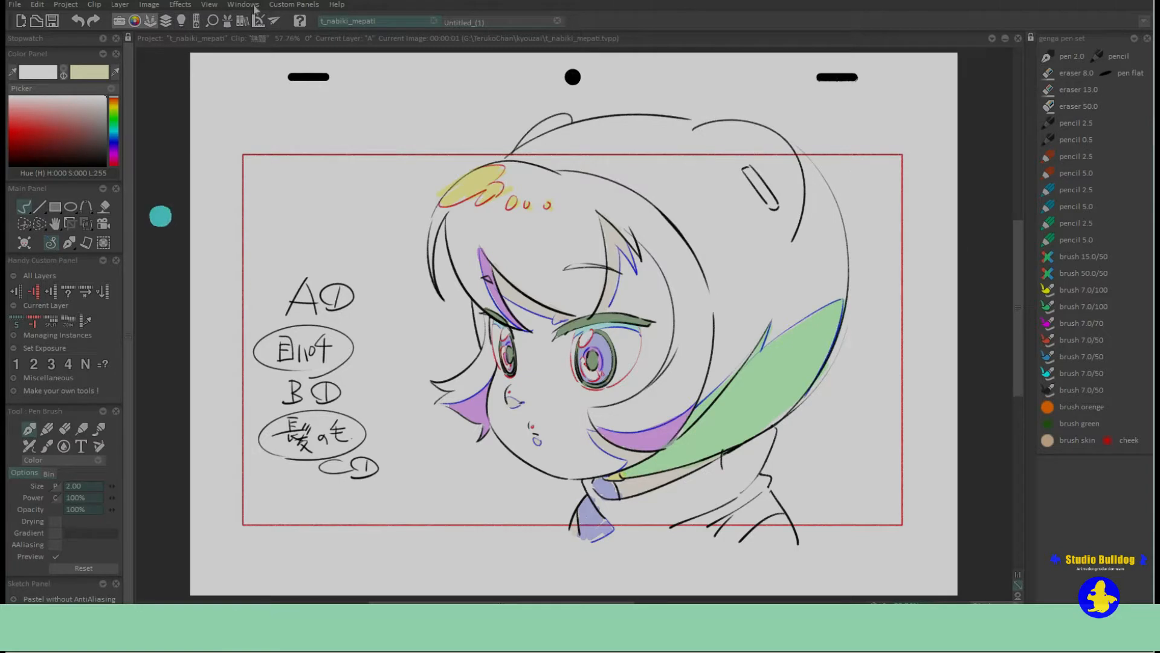
Open the Light Table window from the list of animation windows, hide it and show it again.
{"action": "left_click", "coordinate": [254, 5]}
{"action": "mouse_move", "coordinate": [256, 17]}
{"action": "left_click", "coordinate": [327, 70]}
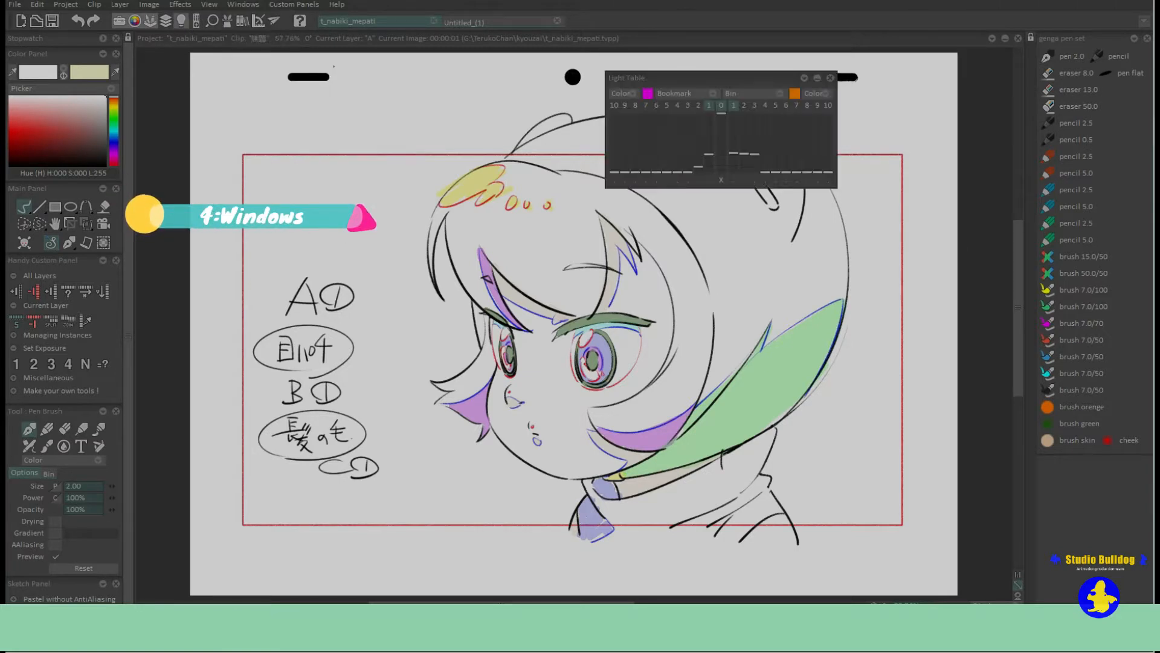
{"action": "left_click", "coordinate": [181, 21]}
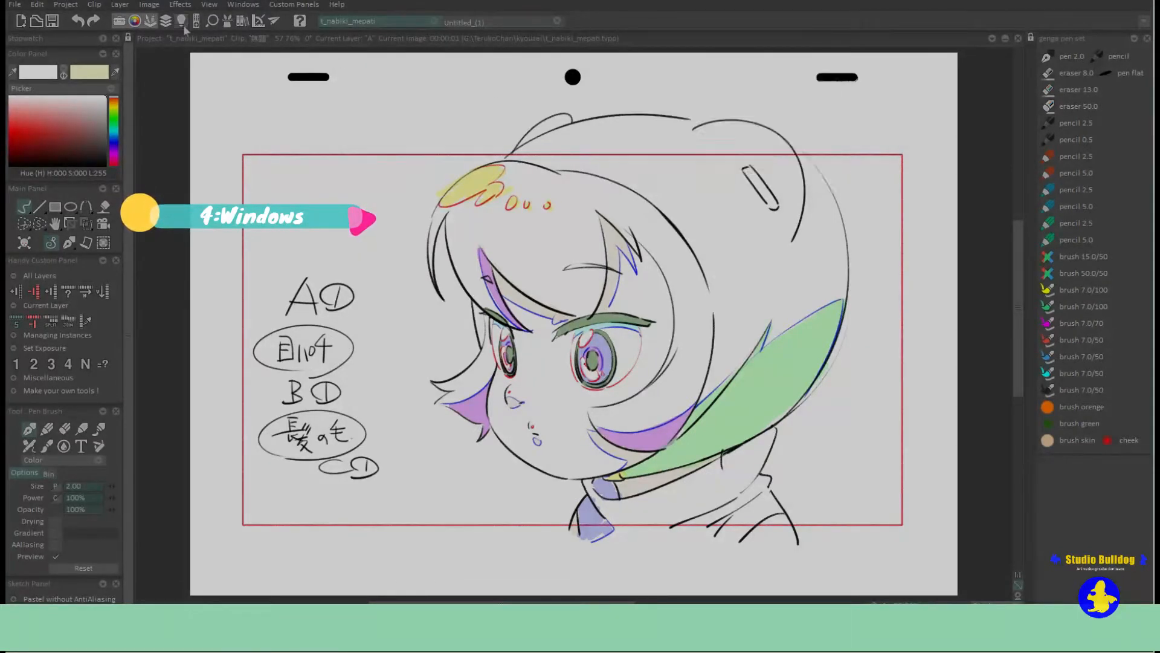
{"action": "left_click", "coordinate": [182, 22]}
Look through the available animation windows and close the Light Table window.
{"action": "left_click", "coordinate": [209, 4]}
{"action": "mouse_move", "coordinate": [243, 4]}
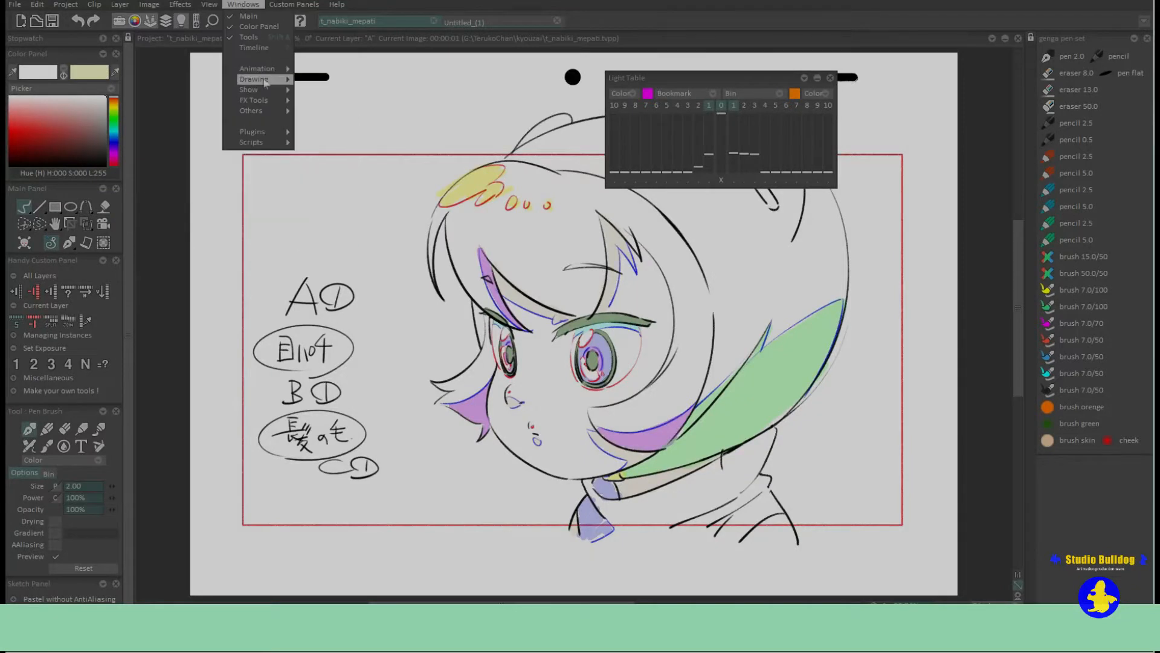
{"action": "mouse_move", "coordinate": [254, 79]}
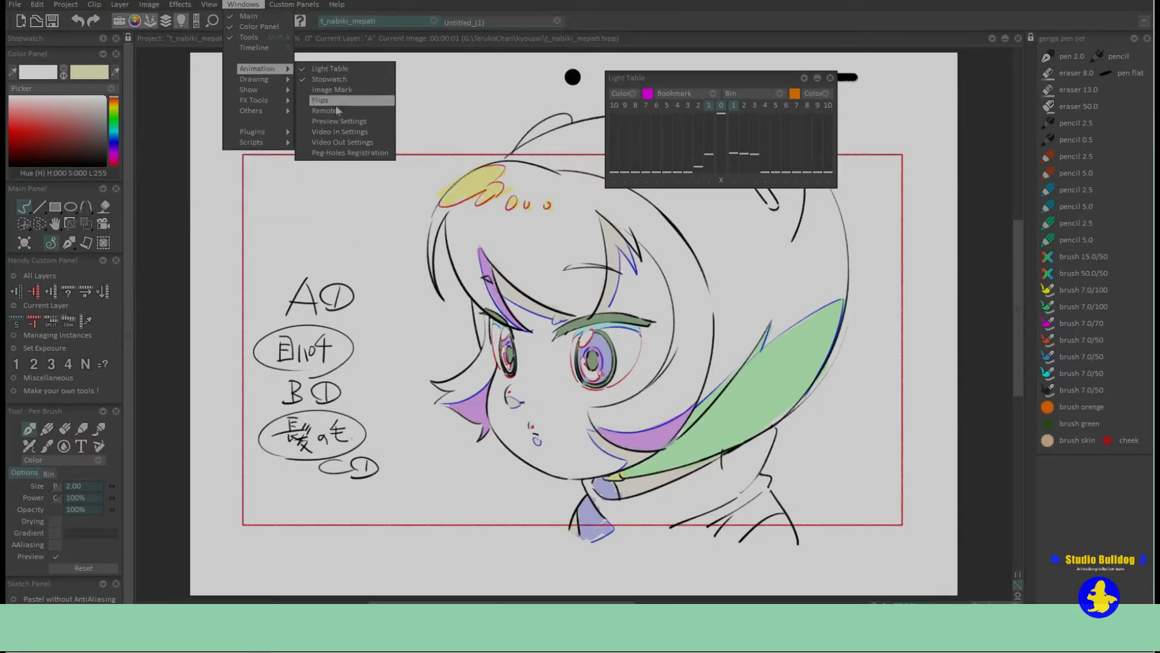
{"action": "left_click", "coordinate": [339, 101]}
{"action": "left_click_drag", "start_coordinate": [260, 175], "coordinate": [314, 142]}
{"action": "left_click", "coordinate": [353, 135]}
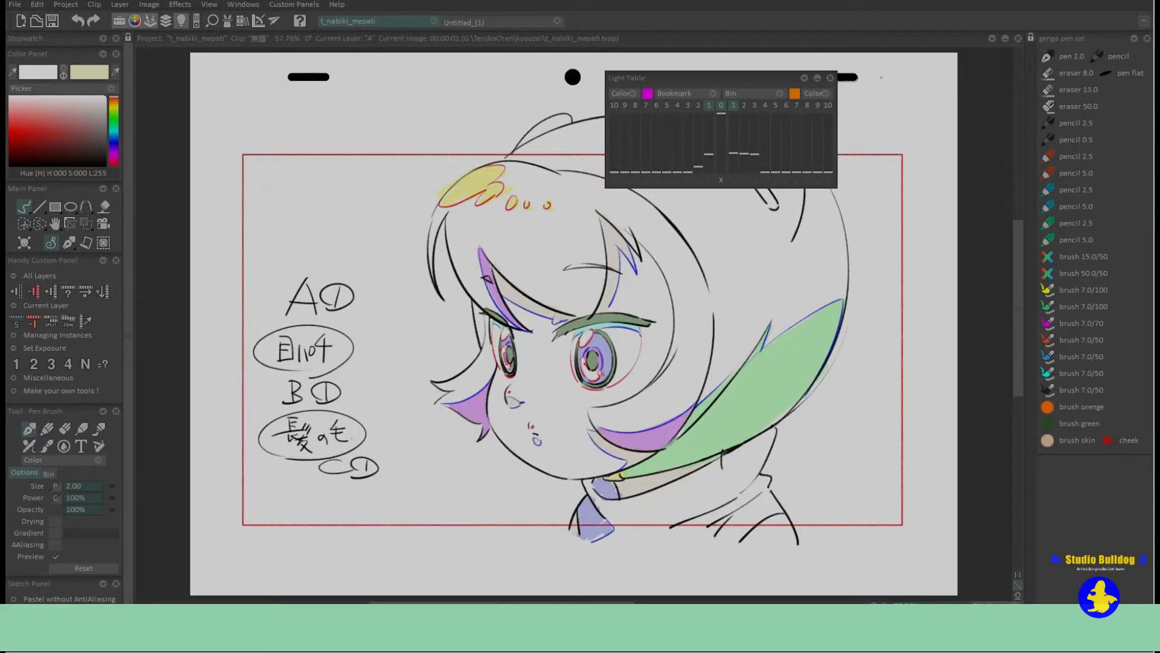
{"action": "left_click", "coordinate": [831, 78]}
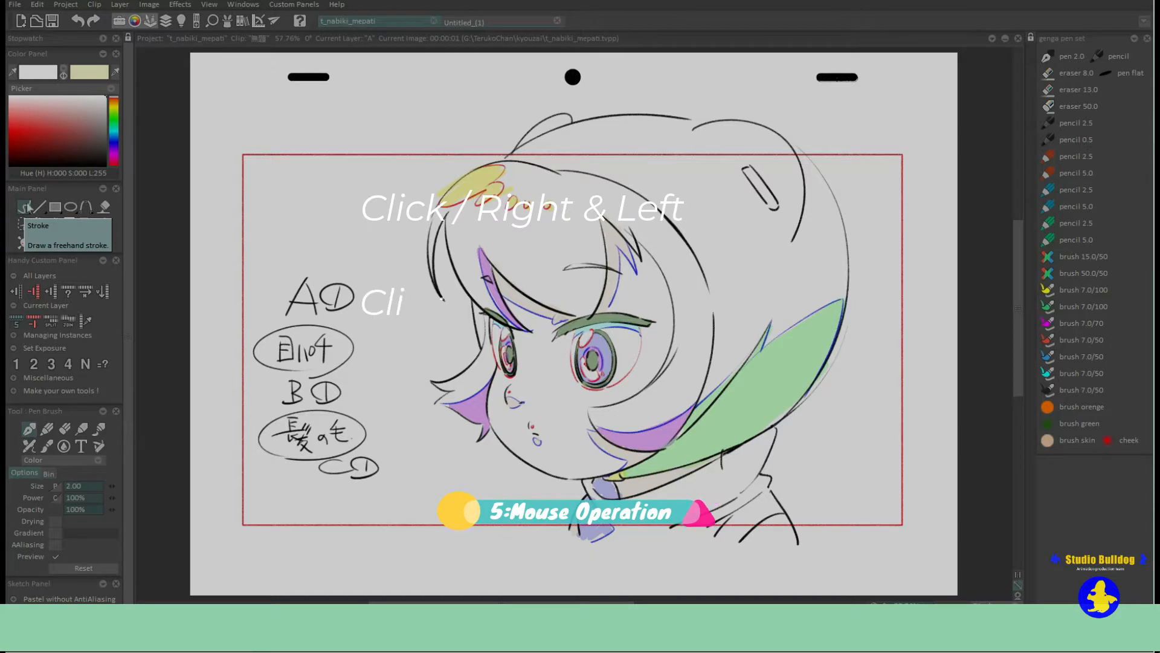
Open the Shape Settings of the freehand Stroke tool and close them again.
{"action": "right_click", "coordinate": [26, 208]}
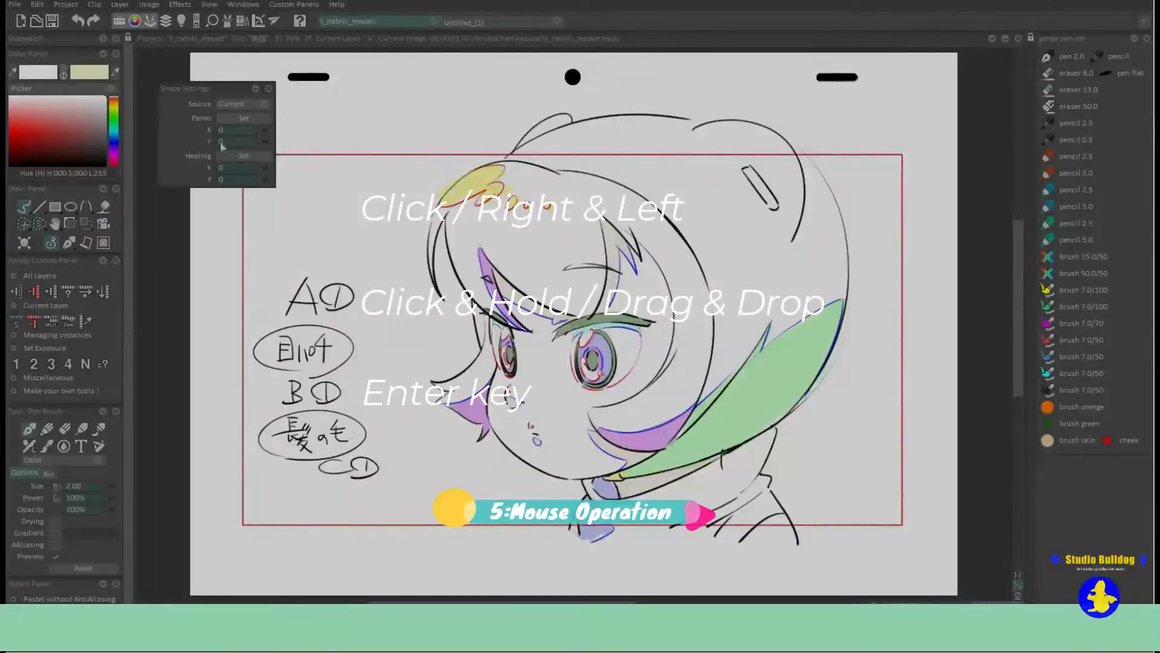
{"action": "left_click", "coordinate": [269, 89]}
Choose a selection shape, select an area over the character's face, and clear the selection.
{"action": "left_click_drag", "start_coordinate": [40, 224], "coordinate": [110, 226]}
{"action": "left_click_drag", "start_coordinate": [338, 196], "coordinate": [602, 375]}
{"action": "left_click_drag", "start_coordinate": [432, 255], "coordinate": [477, 281]}
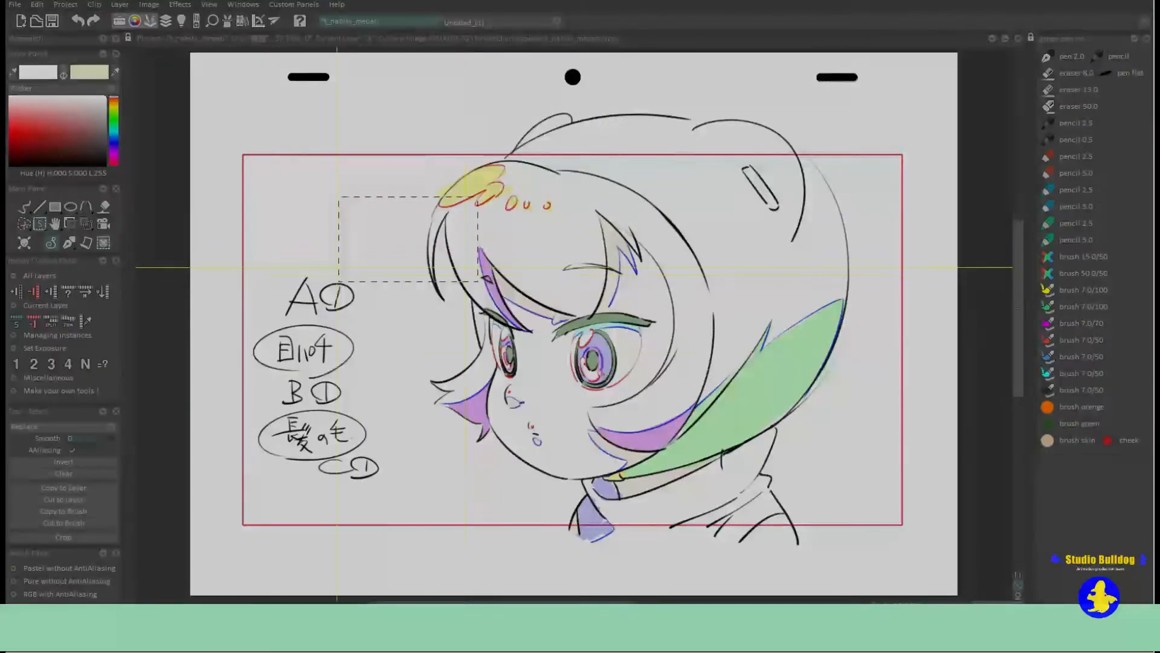
{"action": "left_click", "coordinate": [84, 471]}
Shrink the drawing slightly and rotate it counterclockwise with the Transform tool, apply the change, and undo it.
{"action": "left_click", "coordinate": [87, 227]}
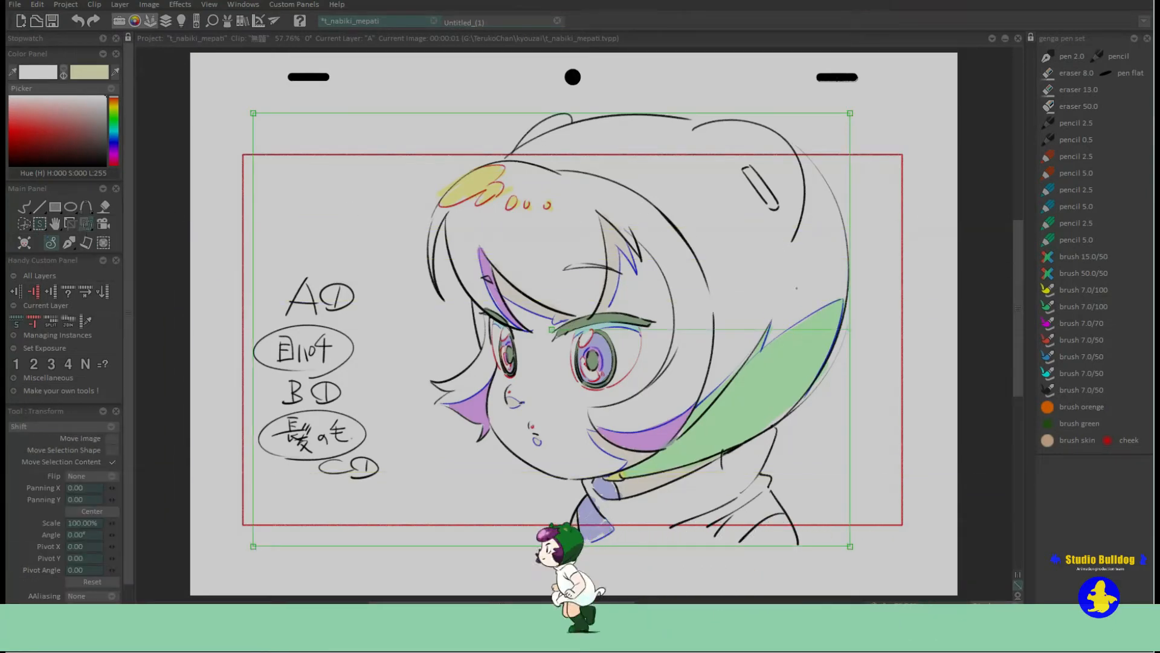
{"action": "left_click_drag", "start_coordinate": [851, 113], "coordinate": [836, 123]}
{"action": "mouse_move", "coordinate": [837, 329]}
{"action": "left_mouse_down"}
{"action": "mouse_move", "coordinate": [758, 524]}
{"action": "mouse_move", "coordinate": [819, 427]}
{"action": "mouse_move", "coordinate": [825, 248]}
{"action": "left_mouse_up"}
{"action": "key", "text": "Return"}
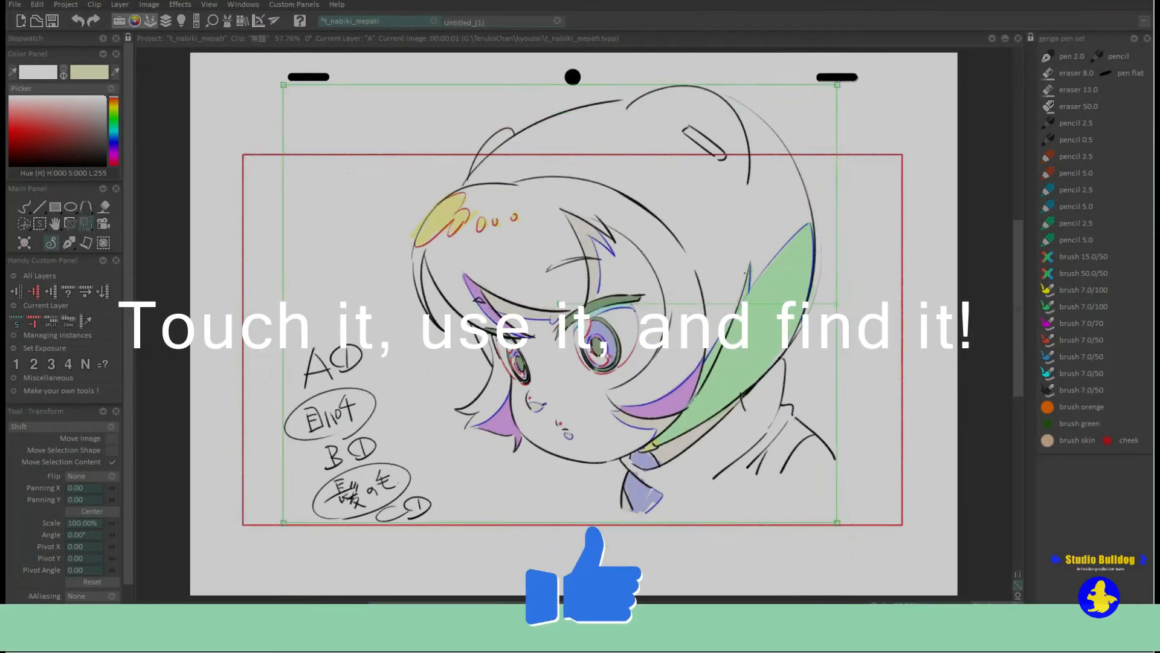
{"action": "left_click", "coordinate": [1047, 58]}
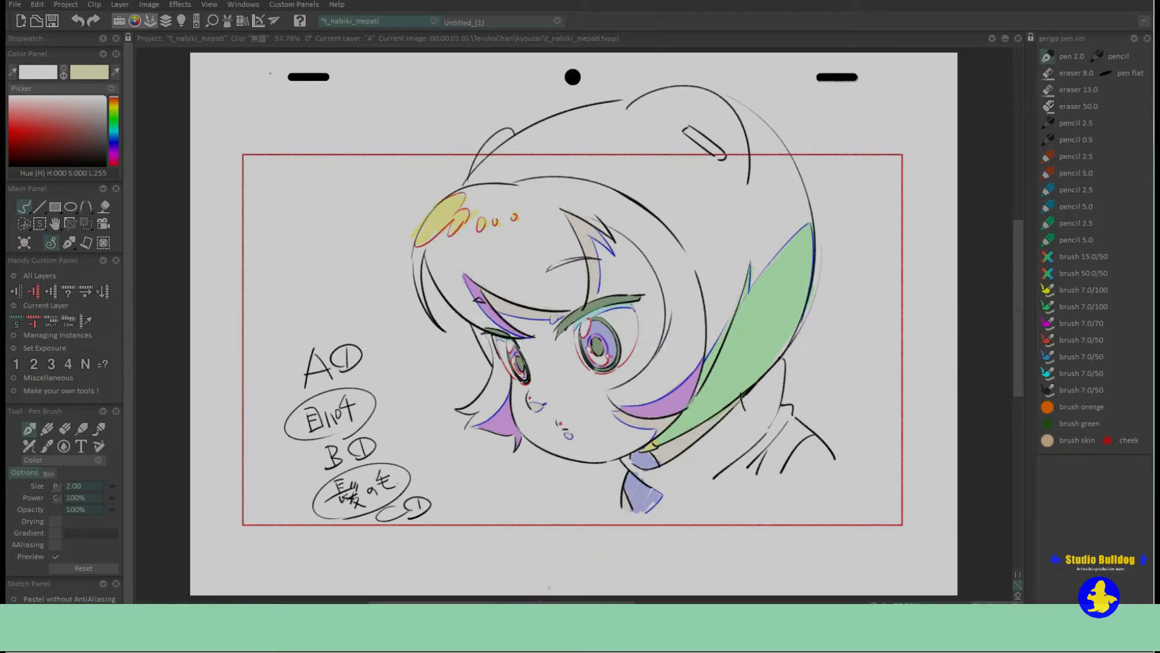
{"action": "left_click", "coordinate": [78, 21]}
Scale the drawing to 91.75% with Transform, adjust its scale, angle and panning values, reset everything, and return to the Stroke tool.
{"action": "left_click", "coordinate": [86, 224]}
{"action": "left_click", "coordinate": [145, 241]}
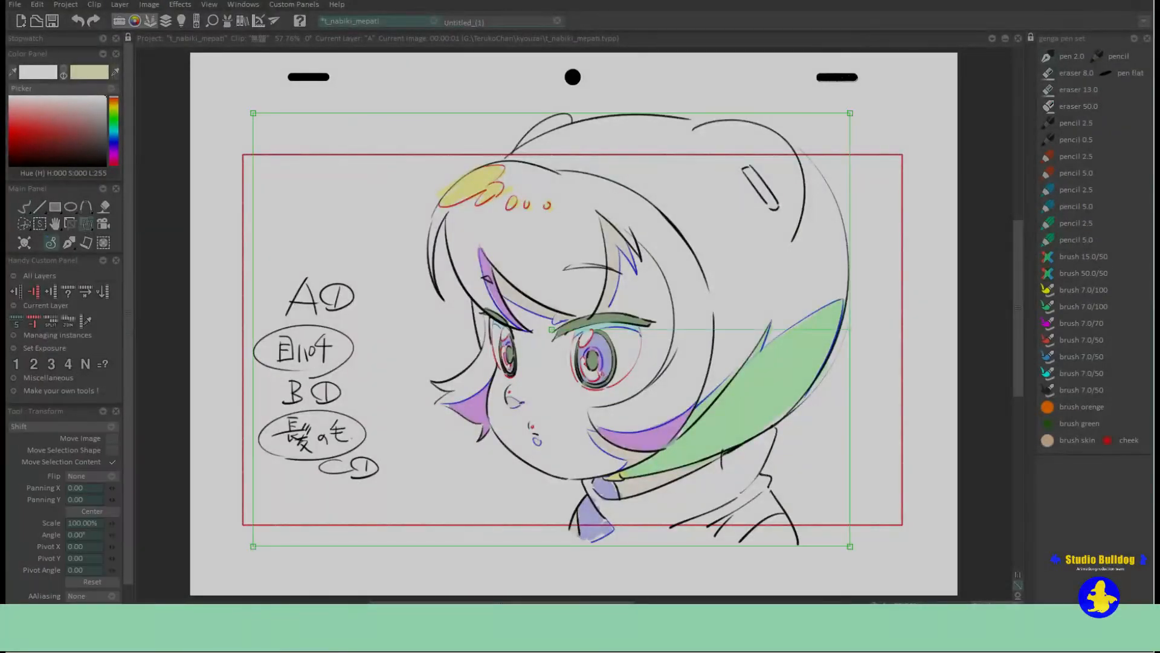
{"action": "mouse_move", "coordinate": [850, 113]}
{"action": "left_mouse_down"}
{"action": "mouse_move", "coordinate": [788, 166]}
{"action": "mouse_move", "coordinate": [825, 131]}
{"action": "left_mouse_up"}
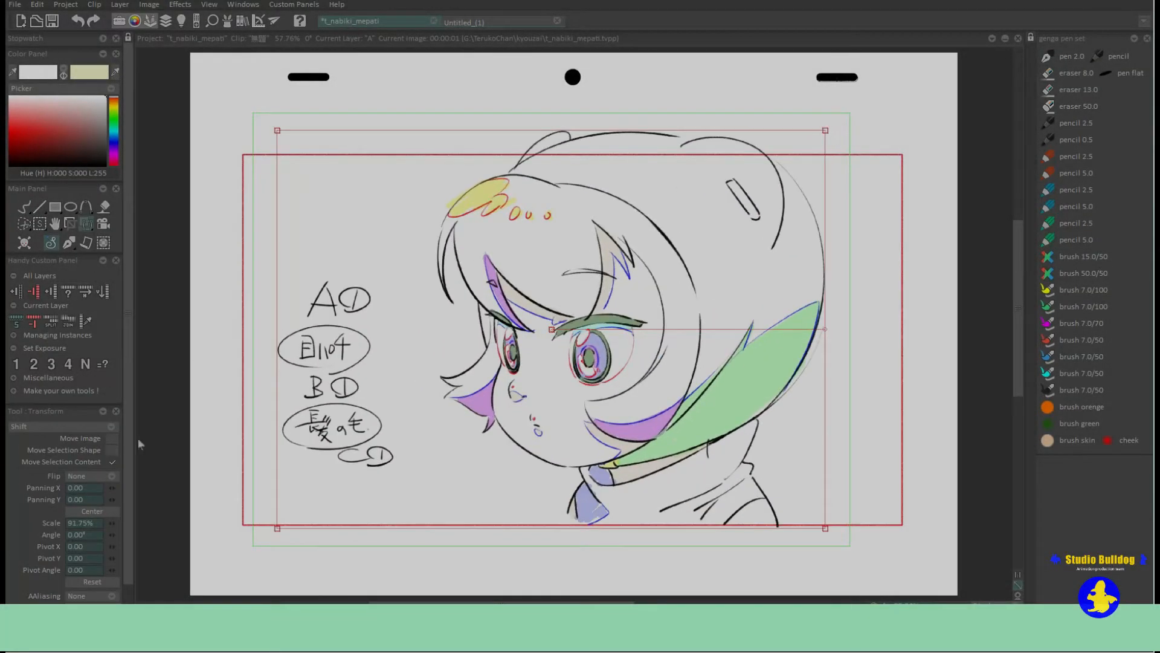
{"action": "left_click_drag", "start_coordinate": [129, 471], "coordinate": [128, 524]}
{"action": "mouse_move", "coordinate": [112, 465]}
{"action": "left_mouse_down"}
{"action": "mouse_move", "coordinate": [123, 466]}
{"action": "mouse_move", "coordinate": [114, 475]}
{"action": "left_mouse_up"}
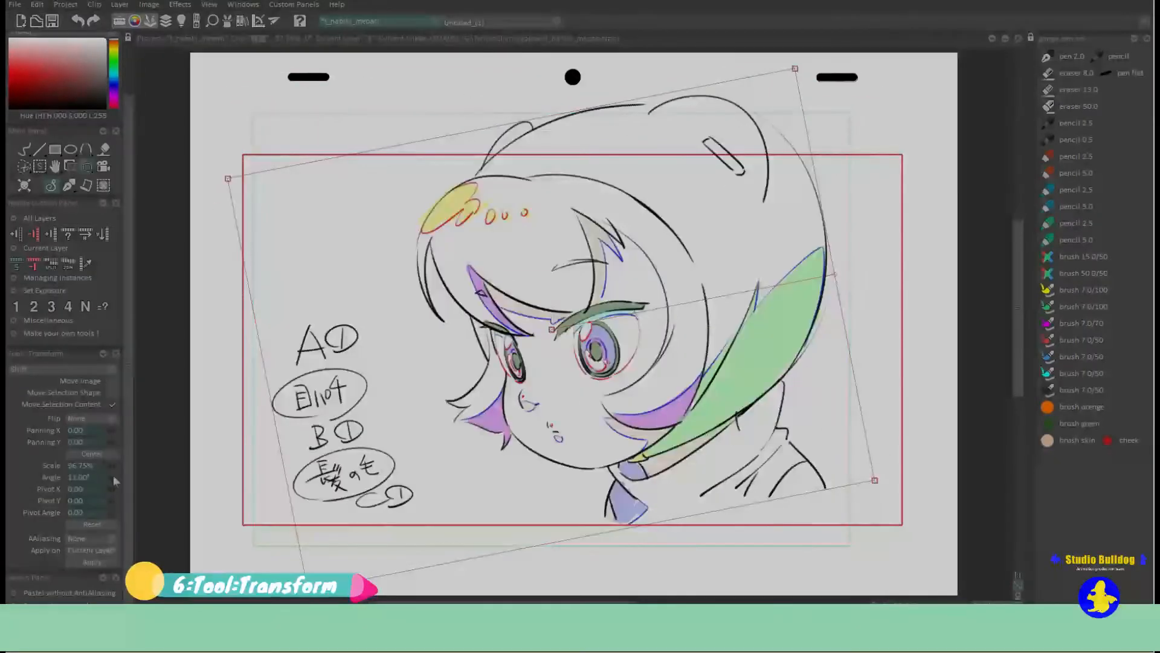
{"action": "mouse_move", "coordinate": [113, 430]}
{"action": "left_mouse_down"}
{"action": "mouse_move", "coordinate": [103, 426]}
{"action": "mouse_move", "coordinate": [119, 440]}
{"action": "mouse_move", "coordinate": [133, 429]}
{"action": "mouse_move", "coordinate": [113, 428]}
{"action": "mouse_move", "coordinate": [110, 449]}
{"action": "left_mouse_up"}
{"action": "left_click", "coordinate": [92, 524]}
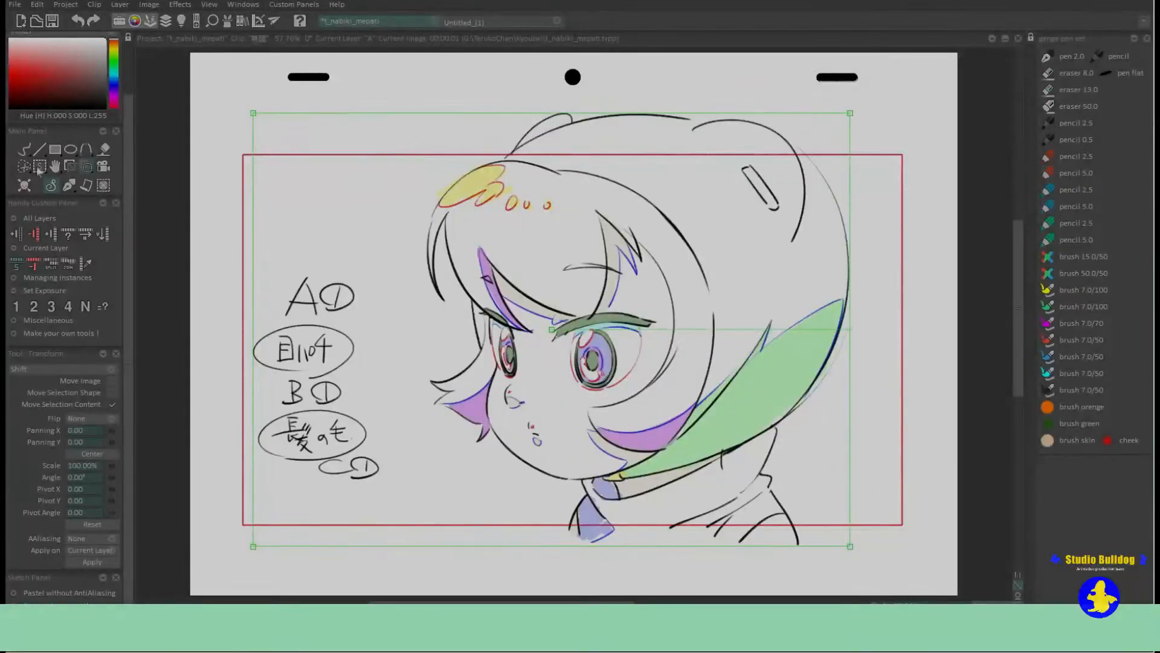
{"action": "left_click", "coordinate": [24, 149]}
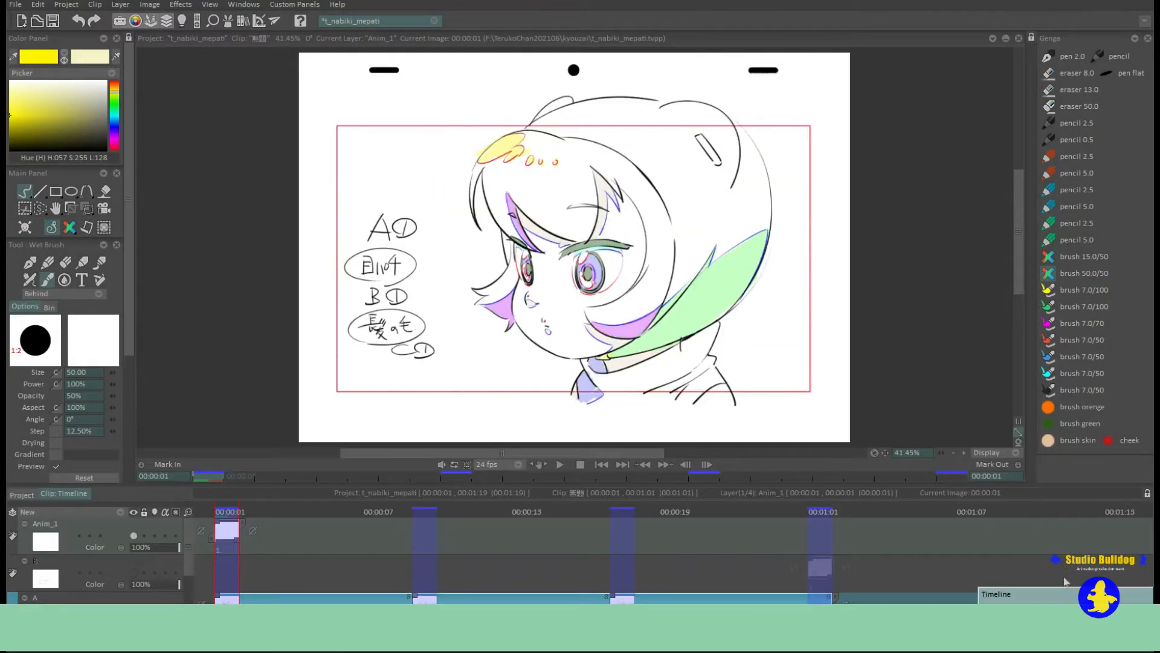
Scroll through the timeline layers and play back the animation to examine it.
{"action": "left_click_drag", "start_coordinate": [189, 549], "coordinate": [187, 595]}
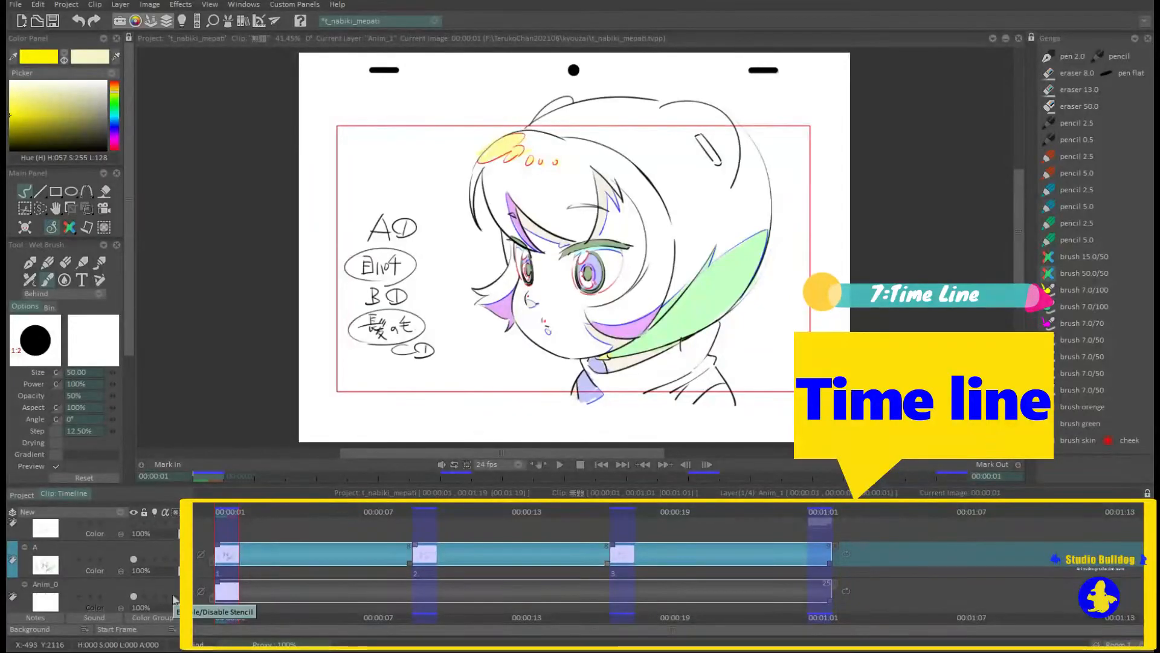
{"action": "left_click", "coordinate": [557, 464]}
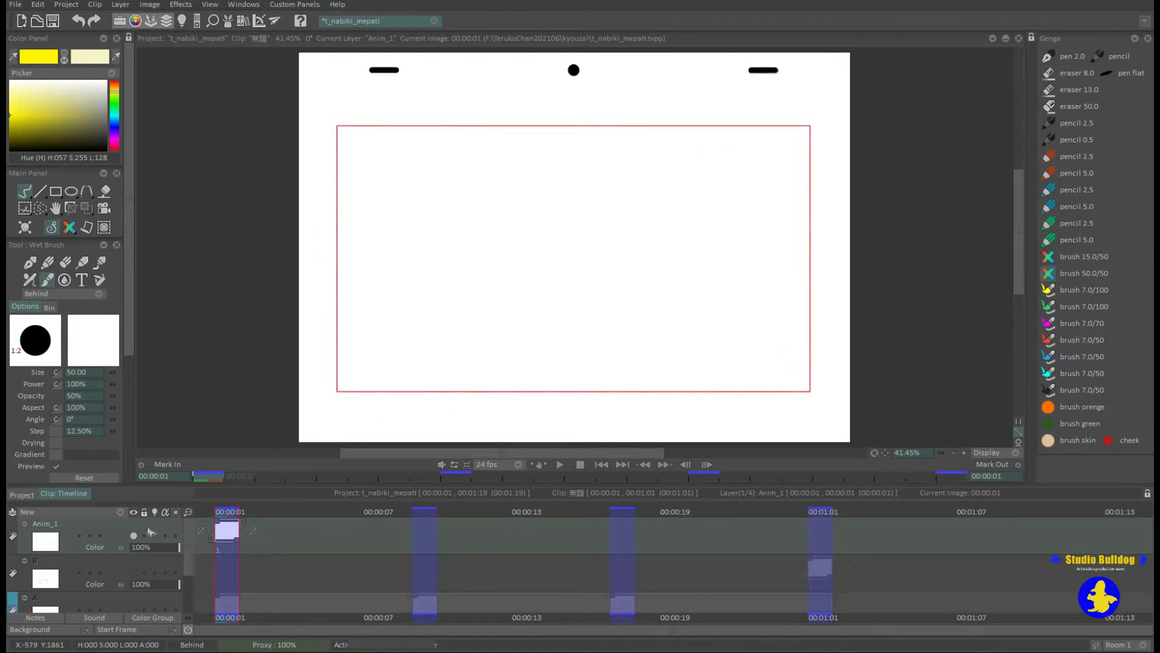
Delete the Anim_1 layer from the timeline and confirm the deletion.
{"action": "right_click", "coordinate": [154, 531]}
{"action": "mouse_move", "coordinate": [260, 434]}
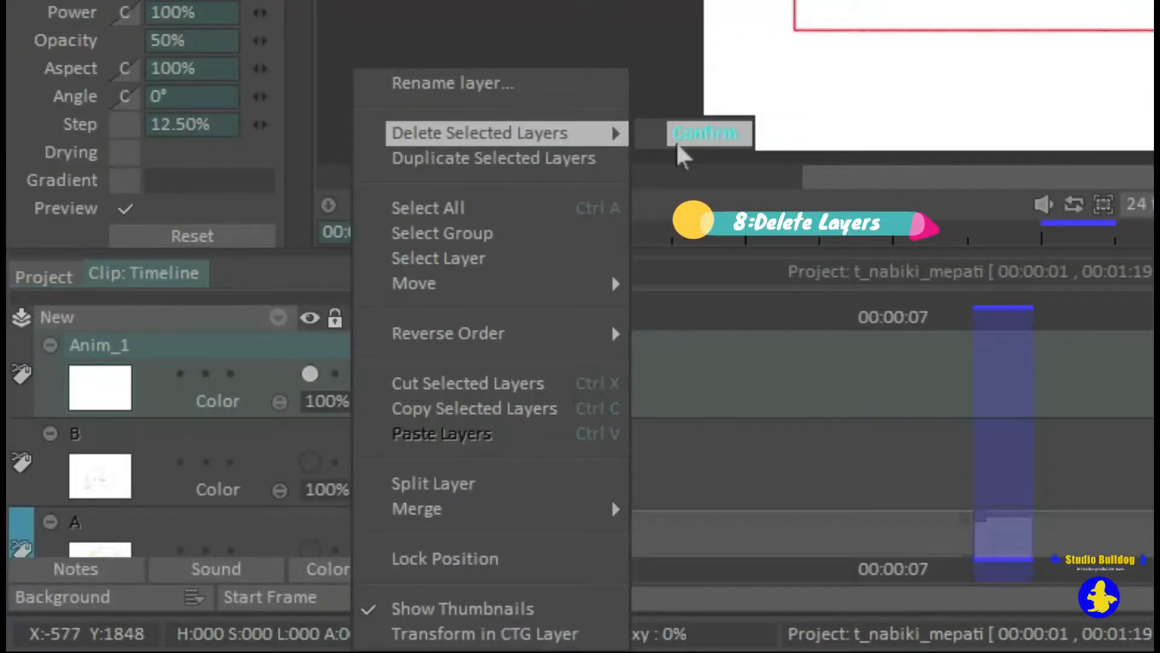
{"action": "left_click", "coordinate": [679, 138]}
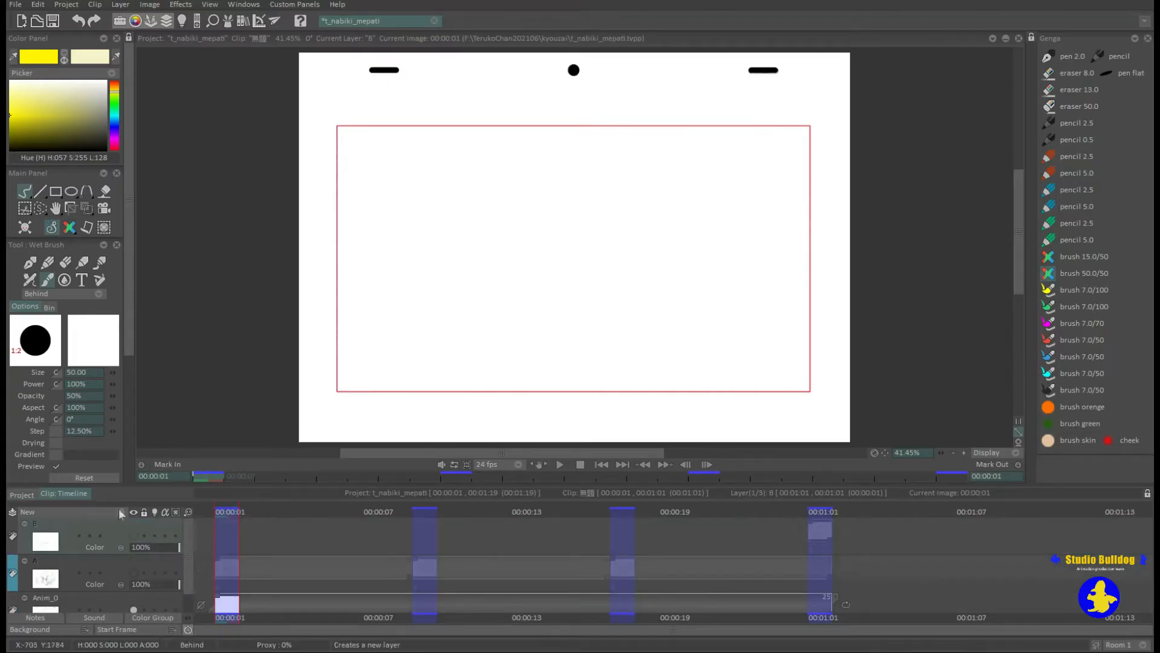
Add a new animation layer to the timeline and choose the custom pen 2.0 for drawing.
{"action": "left_click", "coordinate": [121, 513]}
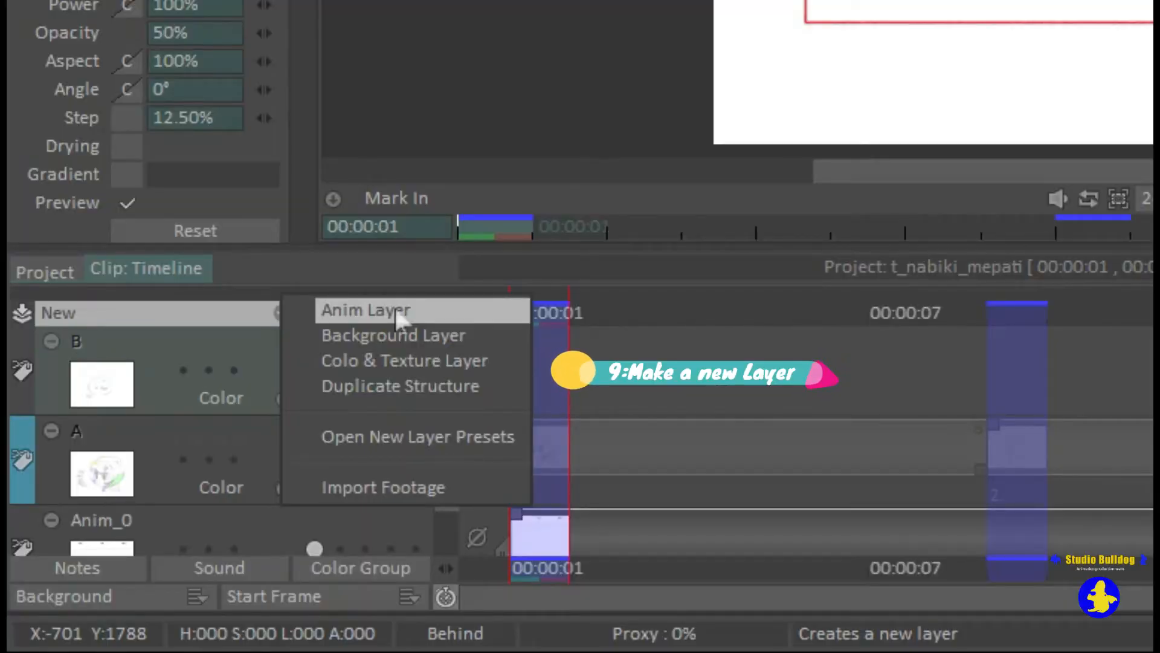
{"action": "left_click", "coordinate": [399, 311]}
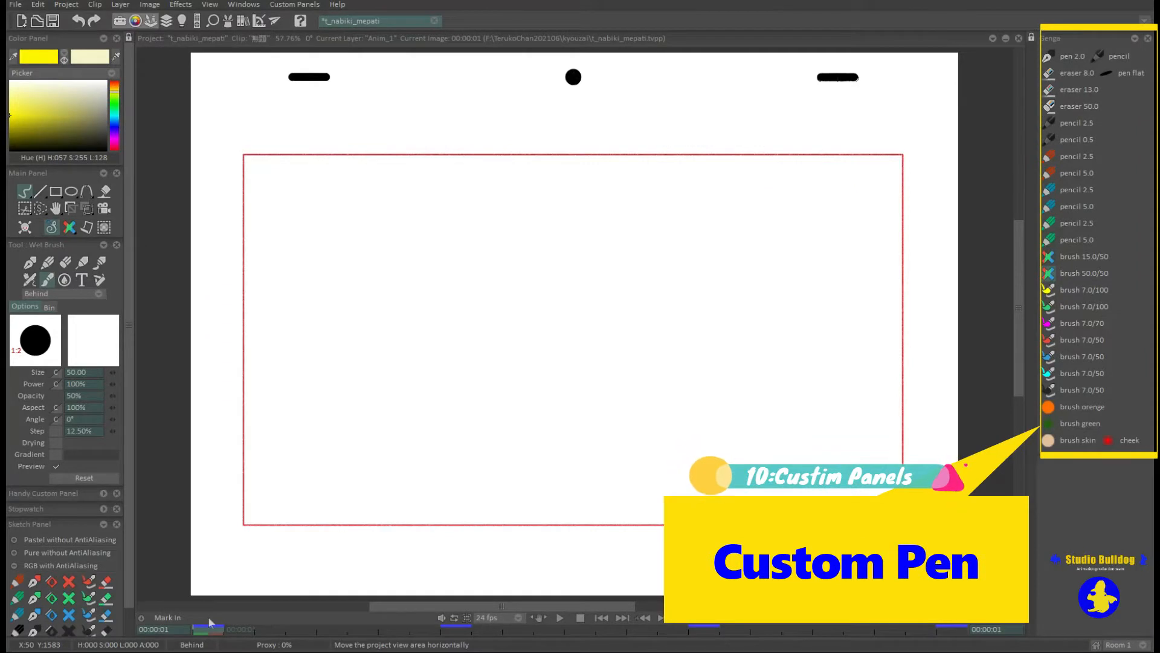
{"action": "left_click", "coordinate": [1049, 57]}
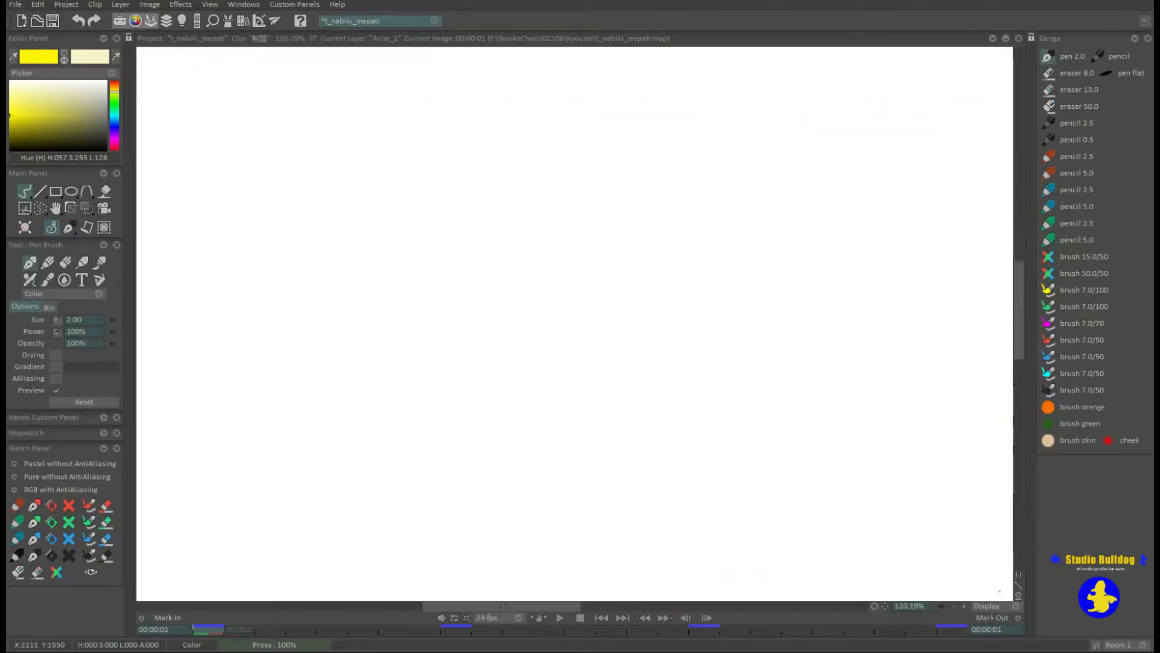
Draw a thin wavy test stroke with pen 2.0 and a thicker one below it with the pencil custom pen.
{"action": "left_click_drag", "start_coordinate": [299, 237], "coordinate": [464, 198]}
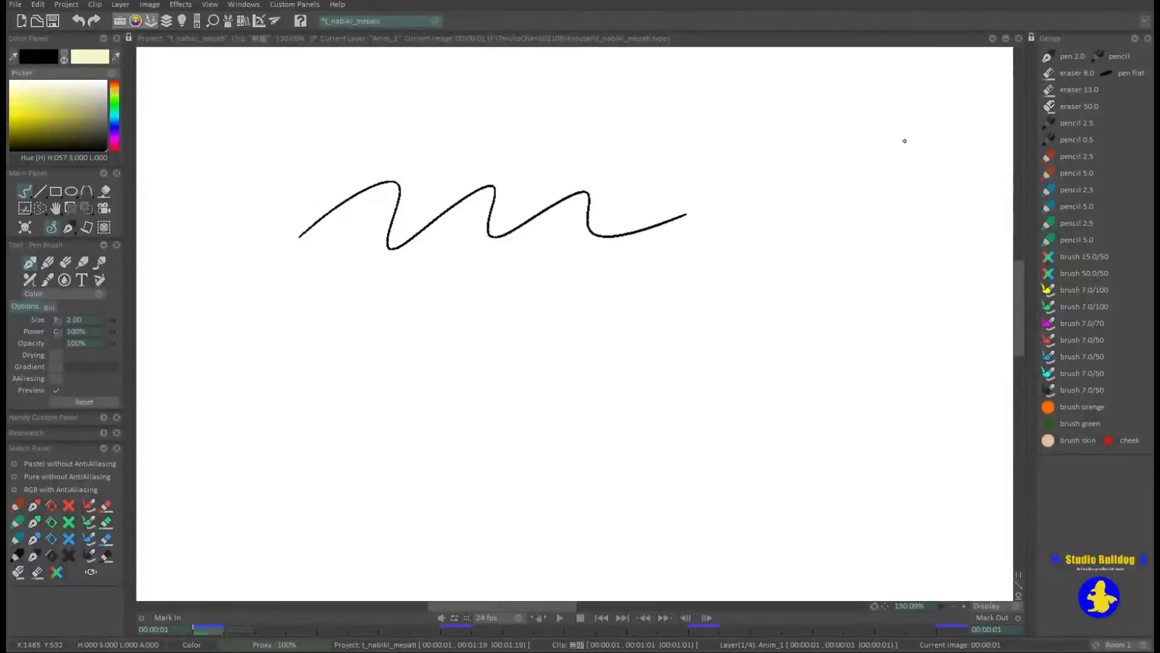
{"action": "left_click", "coordinate": [1099, 58]}
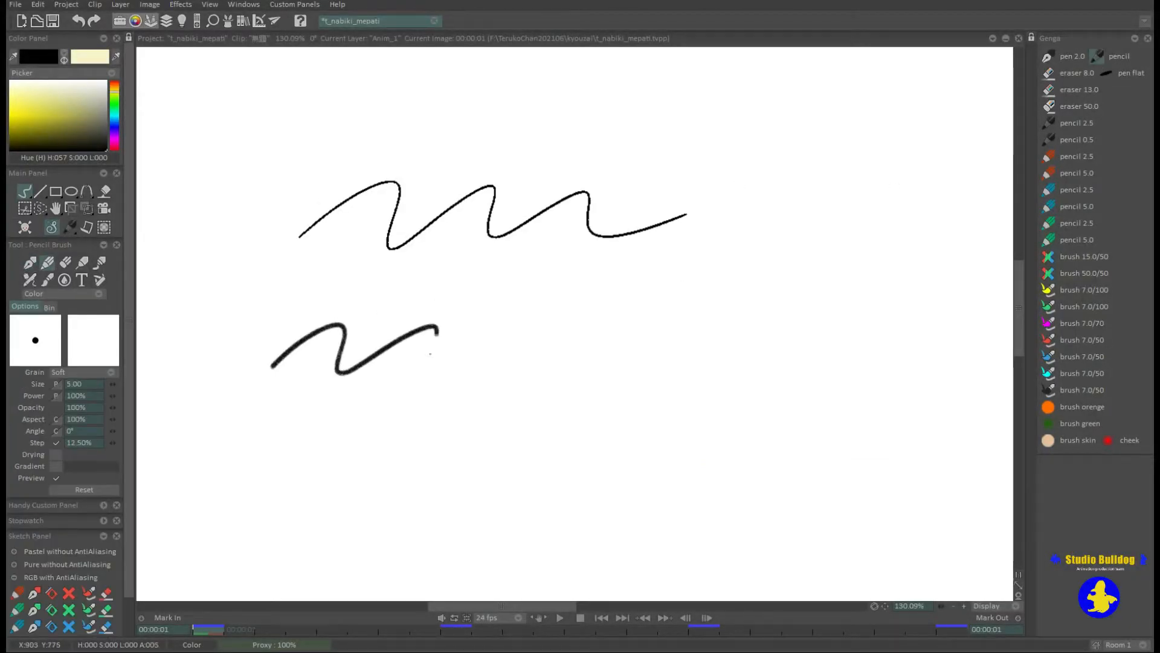
{"action": "left_click_drag", "start_coordinate": [614, 333], "coordinate": [719, 342]}
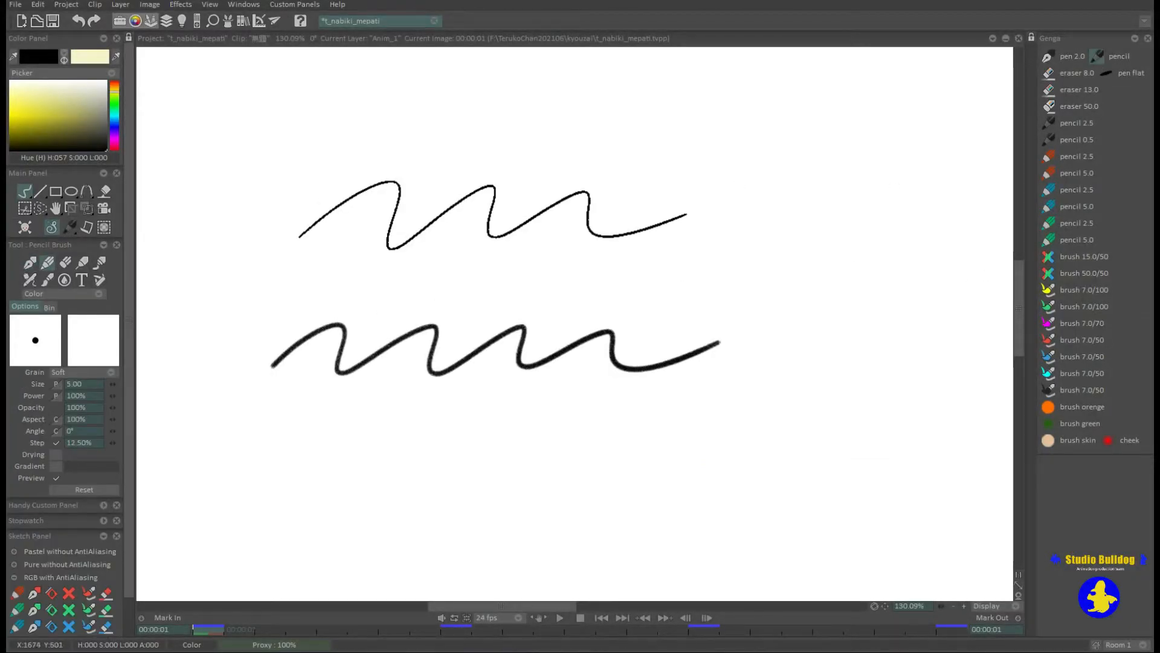
Draw wavy test strokes with the red pencil 2.5 and pencil 5.0, and undo them.
{"action": "left_click", "coordinate": [1049, 160]}
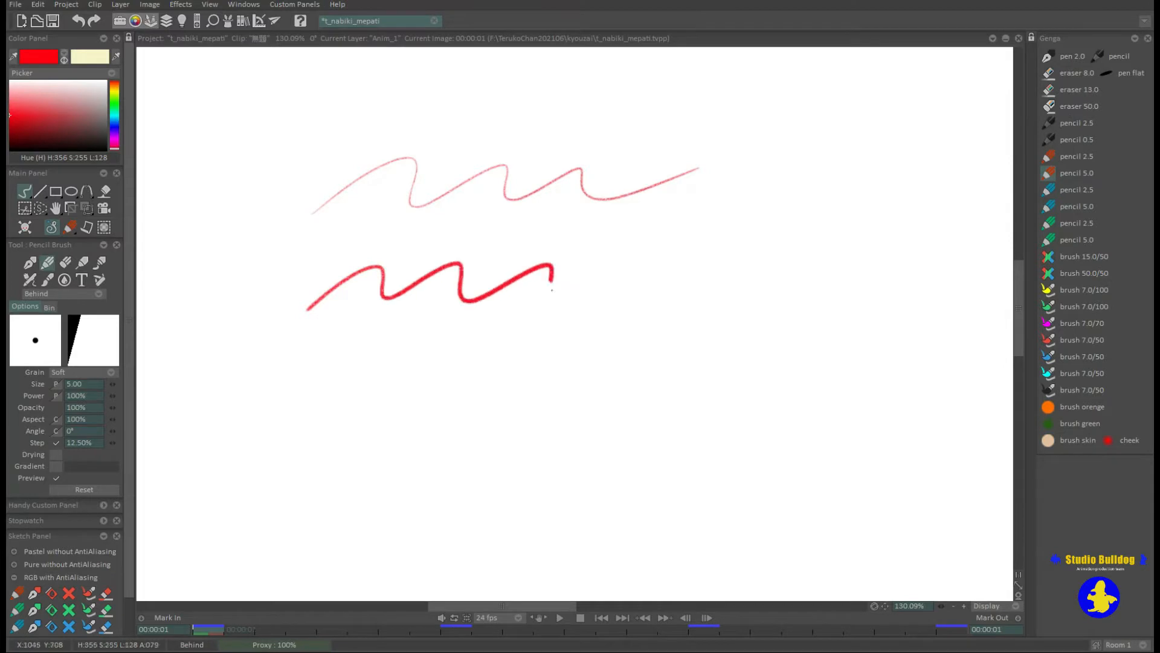
{"action": "mouse_move", "coordinate": [551, 290]}
{"action": "left_mouse_down"}
{"action": "mouse_move", "coordinate": [675, 282]}
{"action": "mouse_move", "coordinate": [753, 259]}
{"action": "left_mouse_up"}
{"action": "key", "text": "ctrl+z"}
{"action": "key", "text": "ctrl+z"}
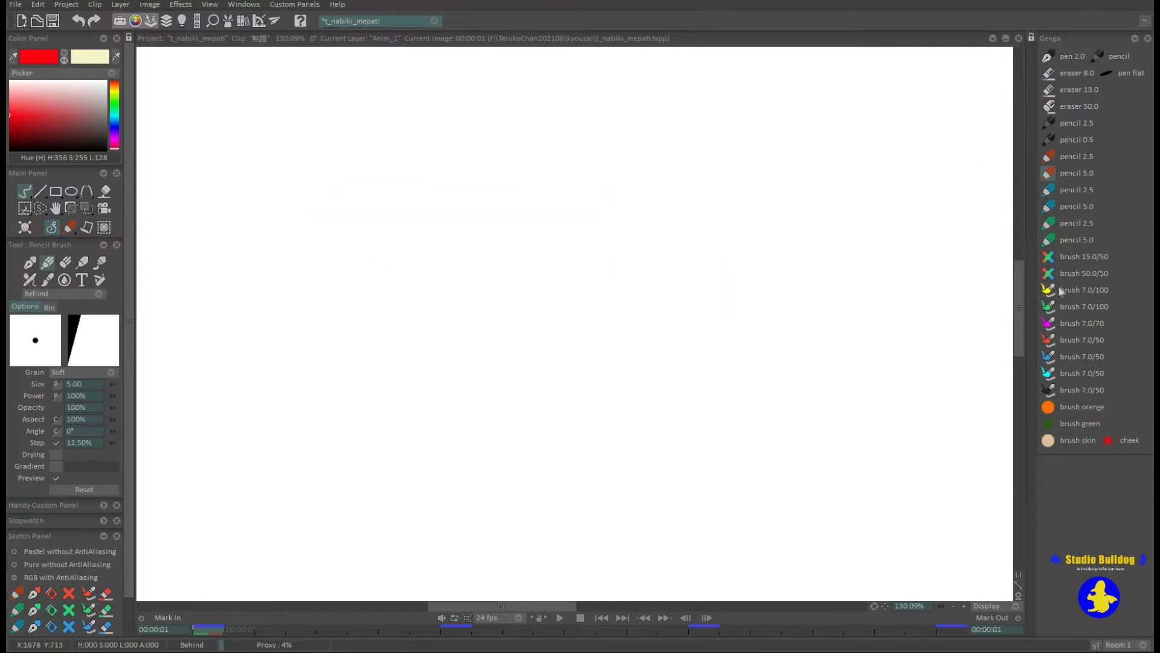
Compare yellow wavy strokes made with brush 7.0/100, brush 15.0/50 and brush 50.0/50, and undo all three.
{"action": "left_click", "coordinate": [1061, 291]}
{"action": "mouse_move", "coordinate": [315, 218]}
{"action": "left_mouse_down"}
{"action": "mouse_move", "coordinate": [484, 167]}
{"action": "mouse_move", "coordinate": [523, 207]}
{"action": "mouse_move", "coordinate": [766, 162]}
{"action": "left_mouse_up"}
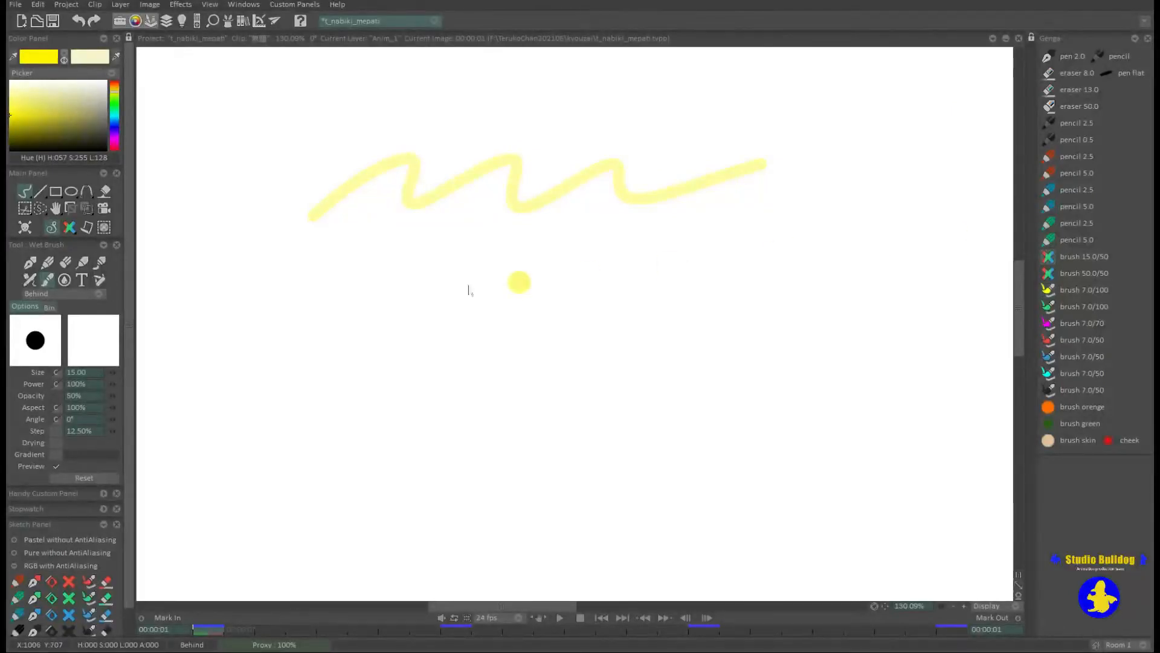
{"action": "left_click_drag", "start_coordinate": [610, 281], "coordinate": [731, 282]}
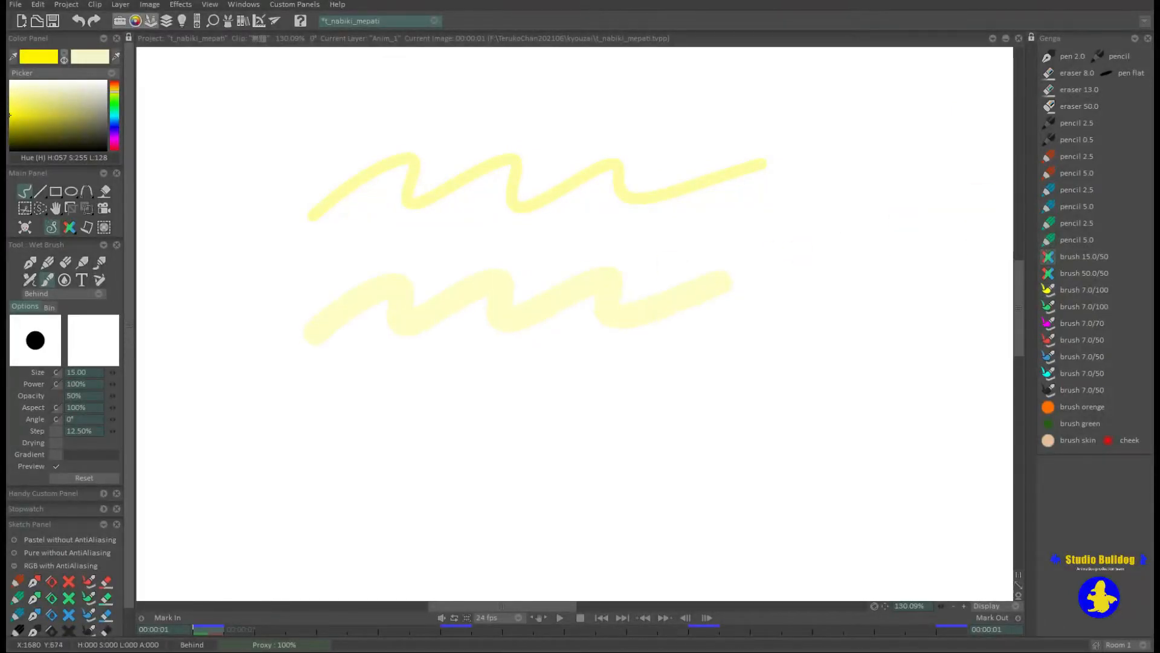
{"action": "left_click", "coordinate": [1049, 275]}
{"action": "left_click_drag", "start_coordinate": [376, 414], "coordinate": [478, 438]}
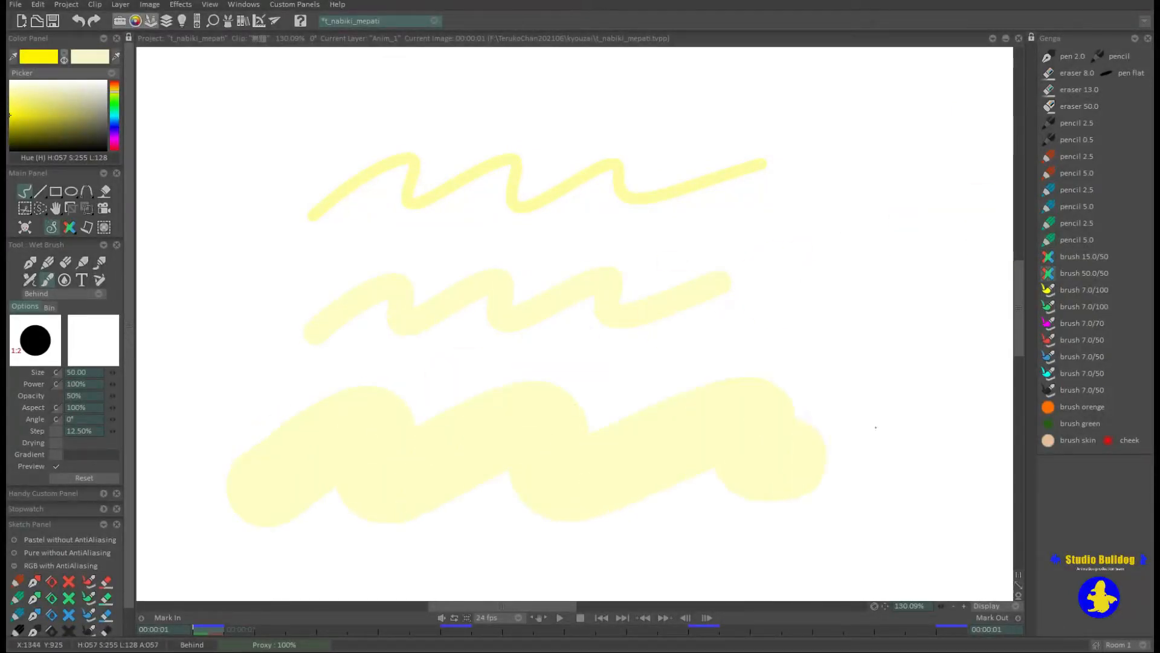
{"action": "key", "text": "ctrl+z"}
{"action": "key", "text": "ctrl+z"}
{"action": "key", "text": "ctrl+z"}
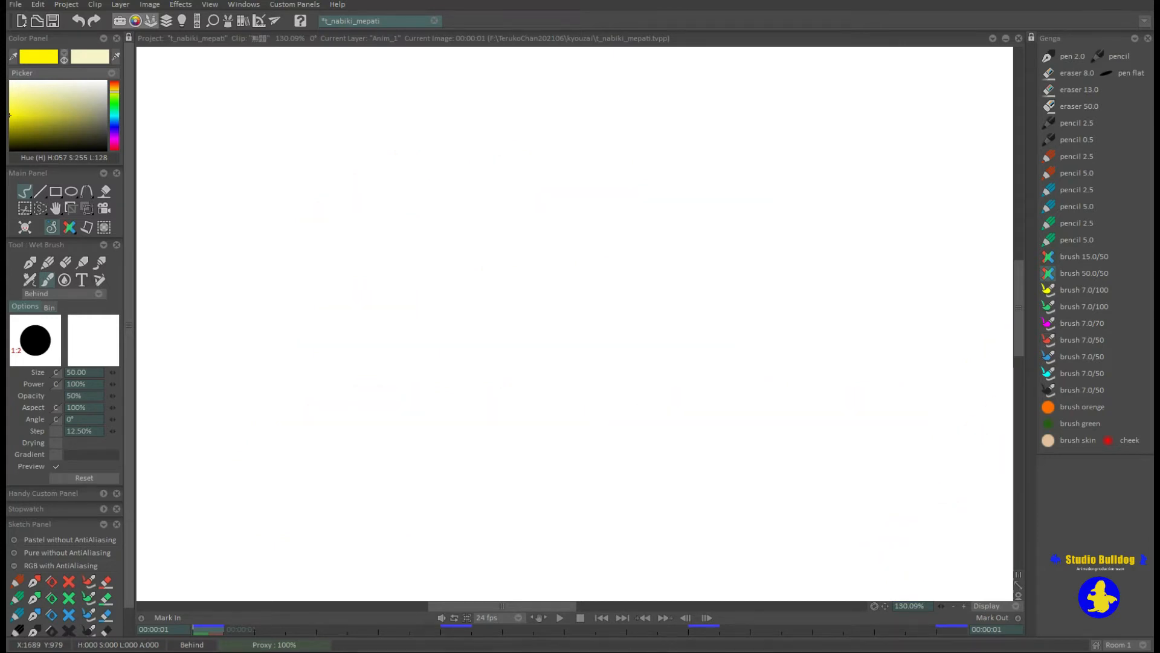
Draw one test curl with brush orenge, another with brush green, and a wavy stroke with brush skin.
{"action": "left_click", "coordinate": [1048, 440]}
{"action": "mouse_move", "coordinate": [569, 222]}
{"action": "left_mouse_down"}
{"action": "mouse_move", "coordinate": [583, 185]}
{"action": "mouse_move", "coordinate": [740, 214]}
{"action": "left_mouse_up"}
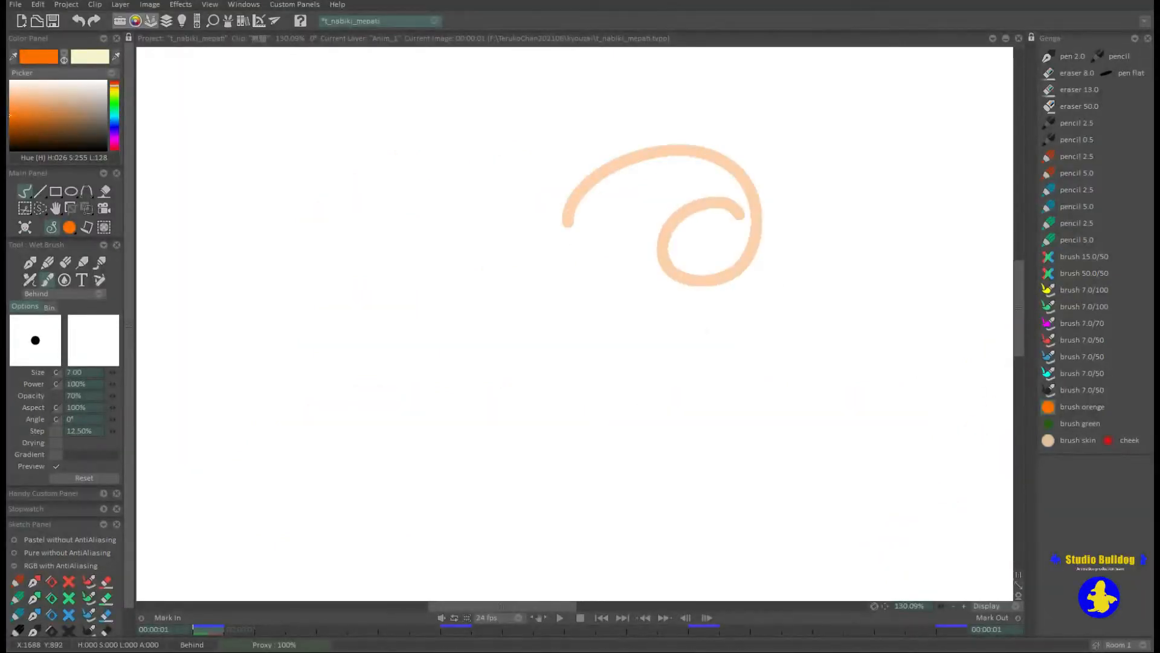
{"action": "left_click", "coordinate": [1049, 423]}
{"action": "mouse_move", "coordinate": [519, 406]}
{"action": "left_mouse_down"}
{"action": "mouse_move", "coordinate": [555, 398]}
{"action": "mouse_move", "coordinate": [566, 366]}
{"action": "left_mouse_up"}
{"action": "left_click", "coordinate": [1048, 440]}
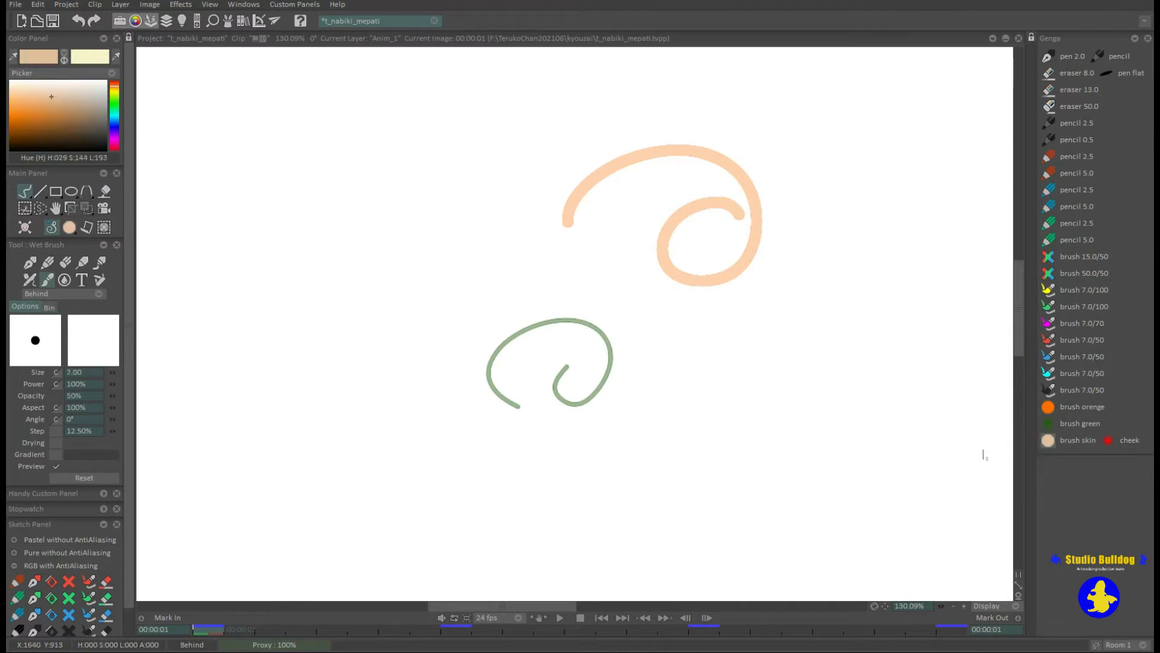
{"action": "mouse_move", "coordinate": [251, 247]}
{"action": "left_mouse_down"}
{"action": "mouse_move", "coordinate": [372, 227]}
{"action": "mouse_move", "coordinate": [512, 234]}
{"action": "left_mouse_up"}
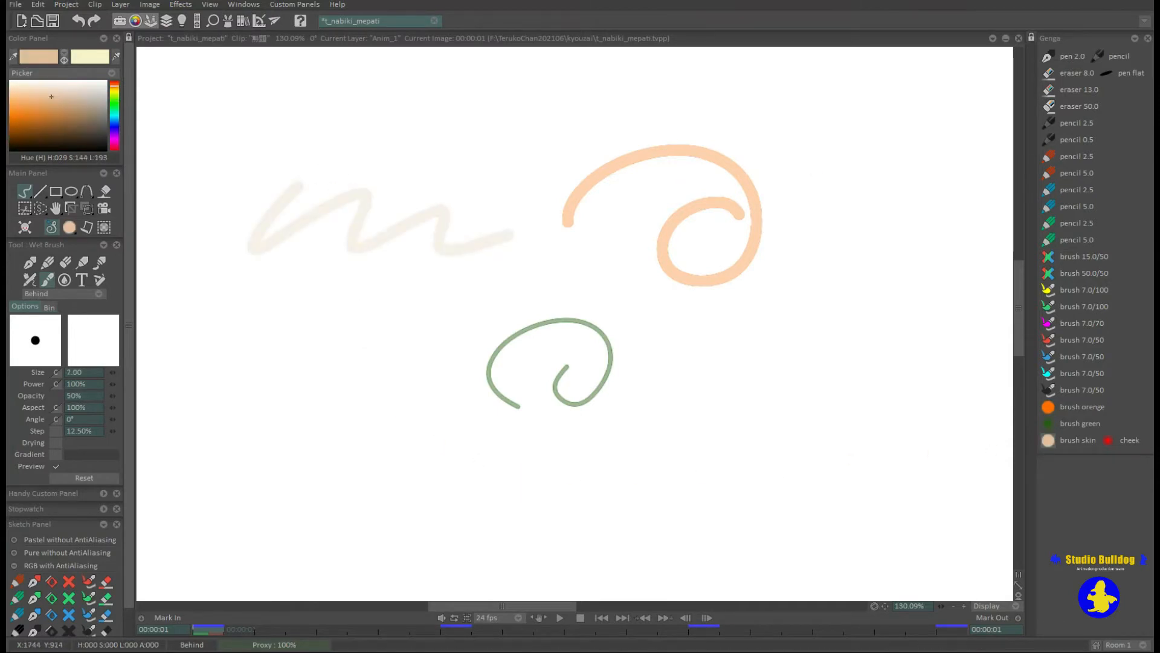
Undo the three coloured test strokes and try the cheek airbrush on the empty canvas.
{"action": "left_click", "coordinate": [1108, 440]}
{"action": "key", "text": "ctrl+z"}
{"action": "key", "text": "ctrl+z"}
{"action": "key", "text": "ctrl+z"}
{"action": "mouse_move", "coordinate": [565, 444]}
{"action": "left_mouse_down"}
{"action": "mouse_move", "coordinate": [712, 260]}
{"action": "mouse_move", "coordinate": [606, 331]}
{"action": "left_mouse_up"}
{"action": "key", "text": "ctrl+z"}
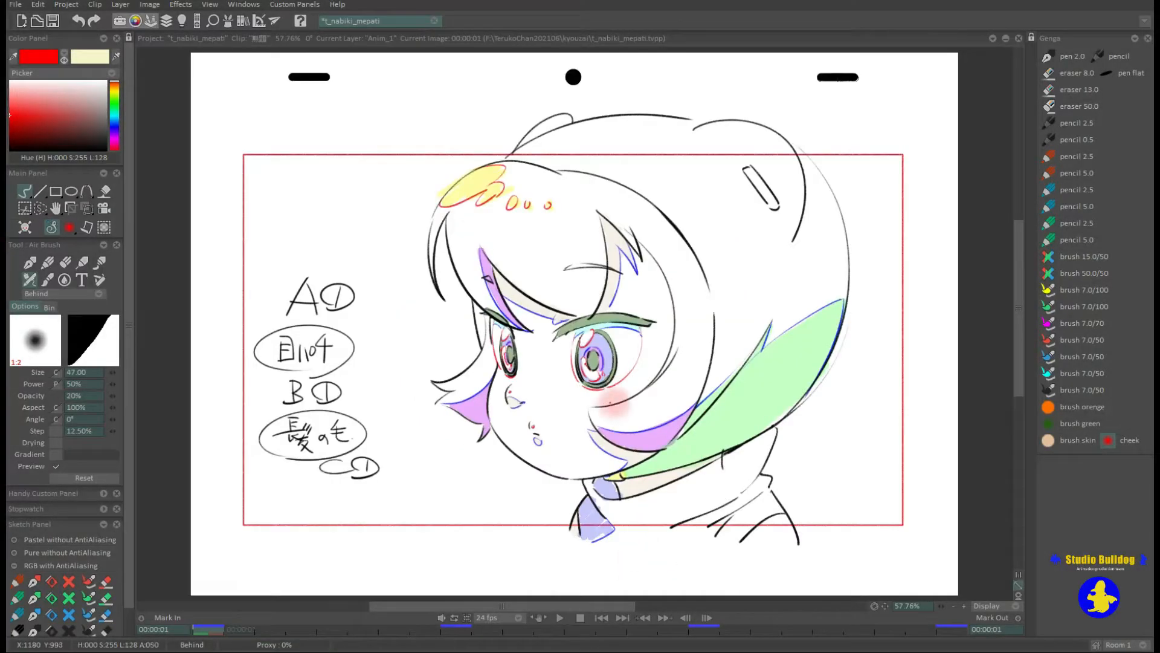
{"action": "left_click", "coordinate": [535, 386]}
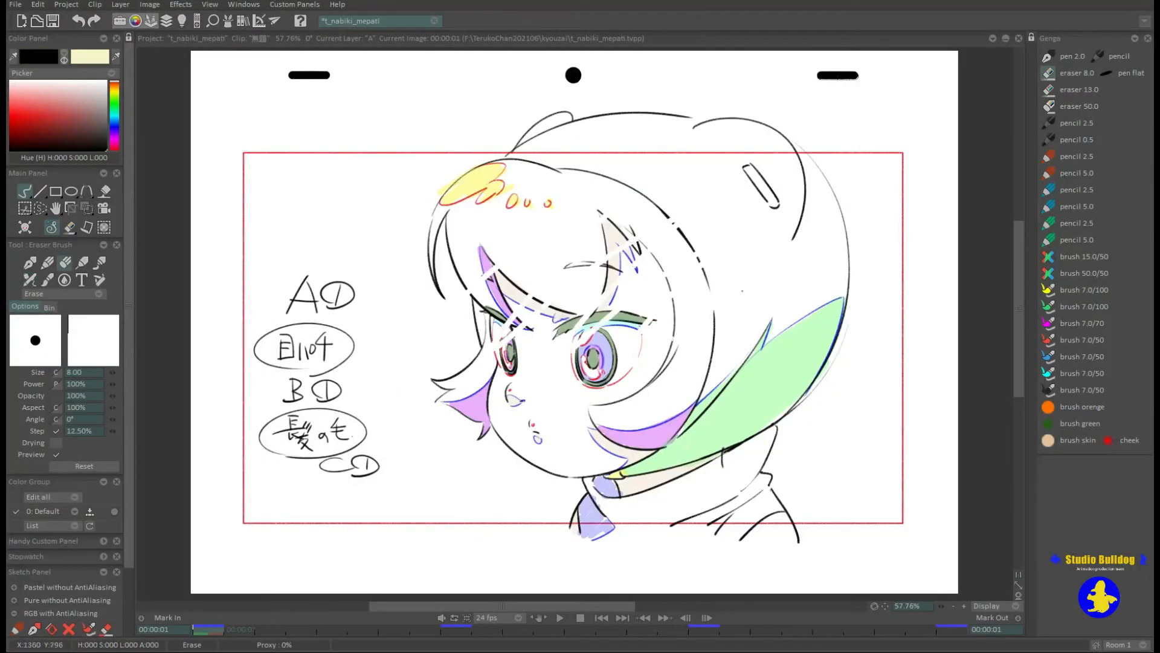
Undo the eraser 8.0 strokes on the face, and test three diagonal strokes with eraser 13.0, undoing them too.
{"action": "key", "text": "ctrl+z"}
{"action": "key", "text": "ctrl+z"}
{"action": "key", "text": "ctrl+z"}
{"action": "key", "text": "ctrl+z"}
{"action": "key", "text": "ctrl+z"}
{"action": "key", "text": "ctrl+z"}
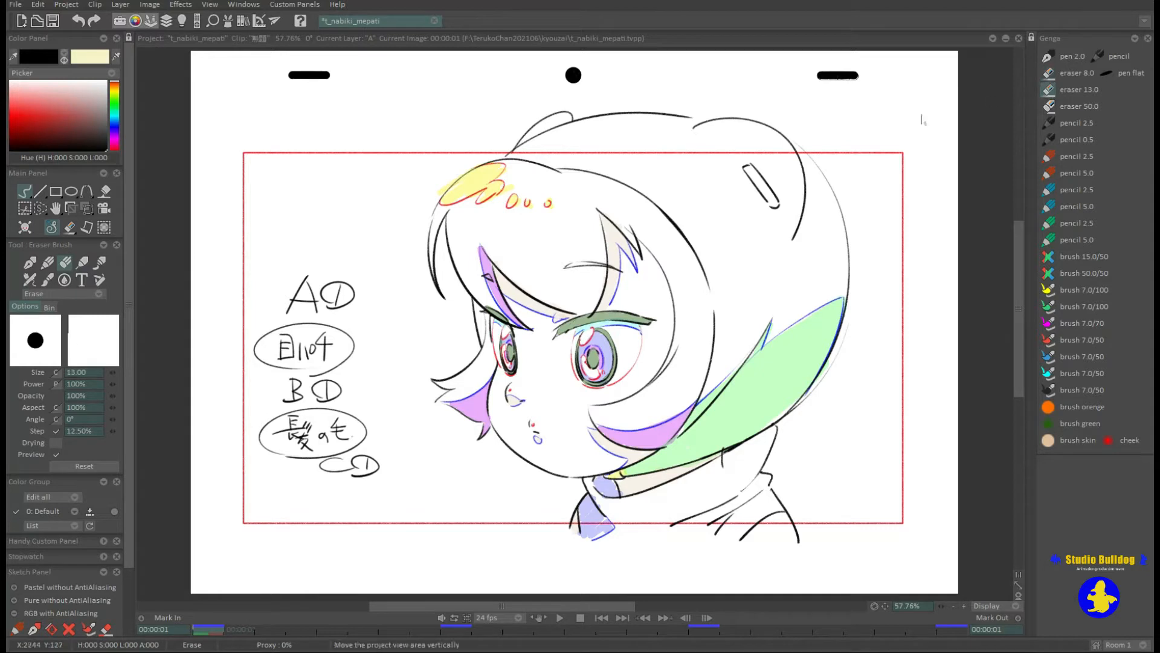
{"action": "left_click_drag", "start_coordinate": [471, 326], "coordinate": [632, 239]}
{"action": "left_click_drag", "start_coordinate": [501, 363], "coordinate": [621, 260]}
{"action": "left_click_drag", "start_coordinate": [583, 378], "coordinate": [640, 313]}
{"action": "key", "text": "ctrl+z"}
{"action": "key", "text": "ctrl+z"}
{"action": "key", "text": "ctrl+z"}
{"action": "key", "text": "ctrl+z"}
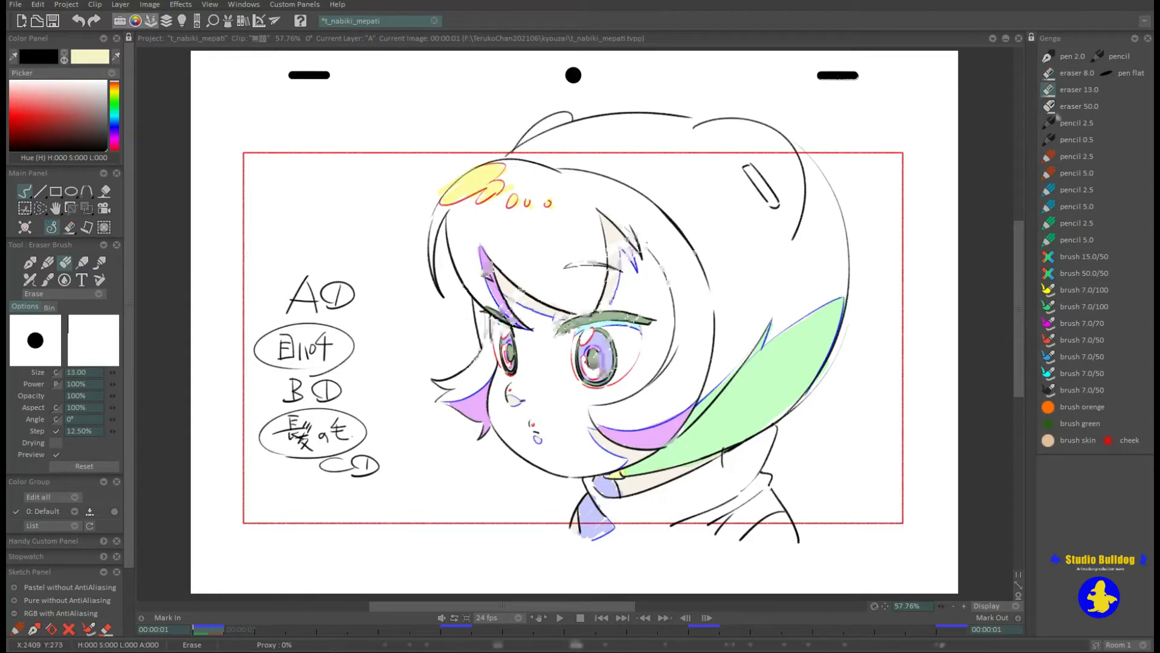
Test eraser 50.0 with a stroke across the character's head and undo it.
{"action": "left_click", "coordinate": [1049, 106]}
{"action": "mouse_move", "coordinate": [533, 132]}
{"action": "left_mouse_down"}
{"action": "mouse_move", "coordinate": [444, 260]}
{"action": "mouse_move", "coordinate": [468, 393]}
{"action": "mouse_move", "coordinate": [656, 326]}
{"action": "mouse_move", "coordinate": [858, 327]}
{"action": "left_mouse_up"}
{"action": "key", "text": "ctrl+z"}
Increase the eraser size to 142, test it with a stroke across the drawing, and undo the stroke.
{"action": "left_click_drag", "start_coordinate": [113, 371], "coordinate": [373, 353]}
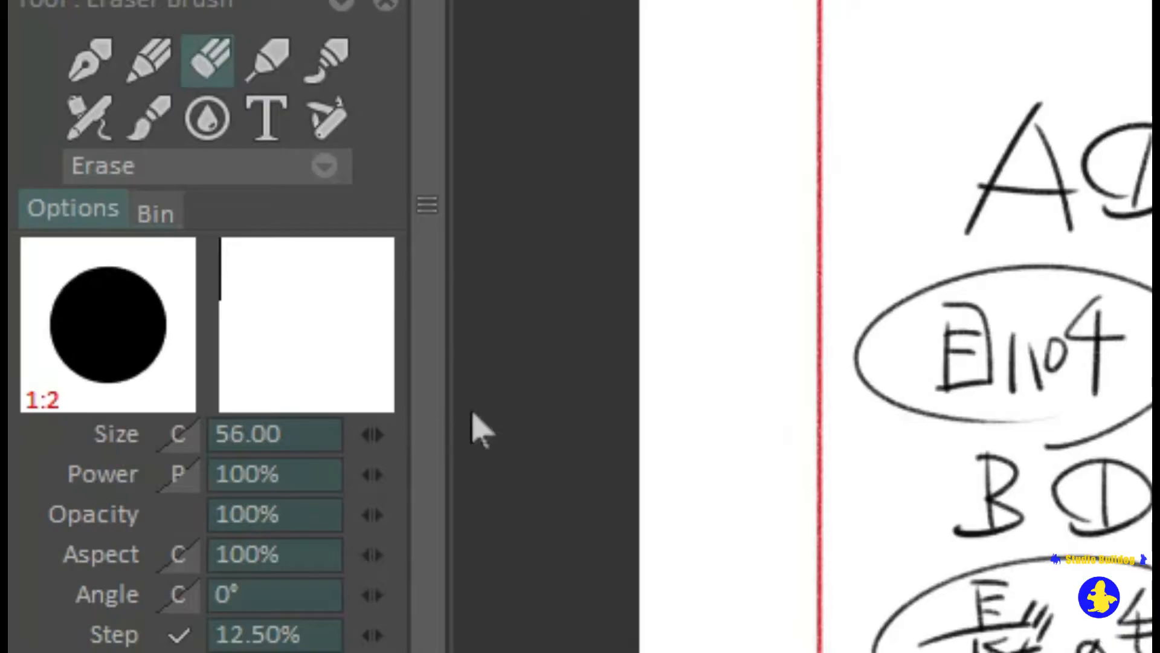
{"action": "mouse_move", "coordinate": [438, 131]}
{"action": "left_mouse_down"}
{"action": "mouse_move", "coordinate": [526, 136]}
{"action": "mouse_move", "coordinate": [632, 227]}
{"action": "mouse_move", "coordinate": [641, 332]}
{"action": "mouse_move", "coordinate": [821, 420]}
{"action": "left_mouse_up"}
{"action": "key", "text": "ctrl+z"}
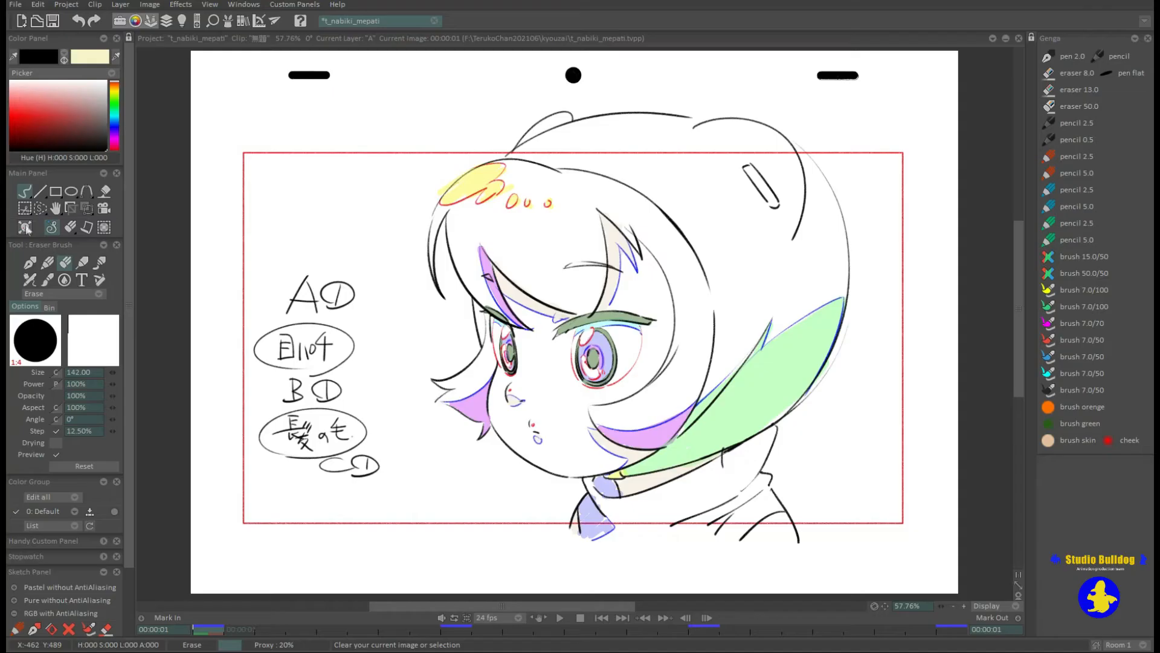
Clear the current image, and draw a long straight test line inside the frame with pen 2.0, undoing the line.
{"action": "left_click", "coordinate": [60, 298]}
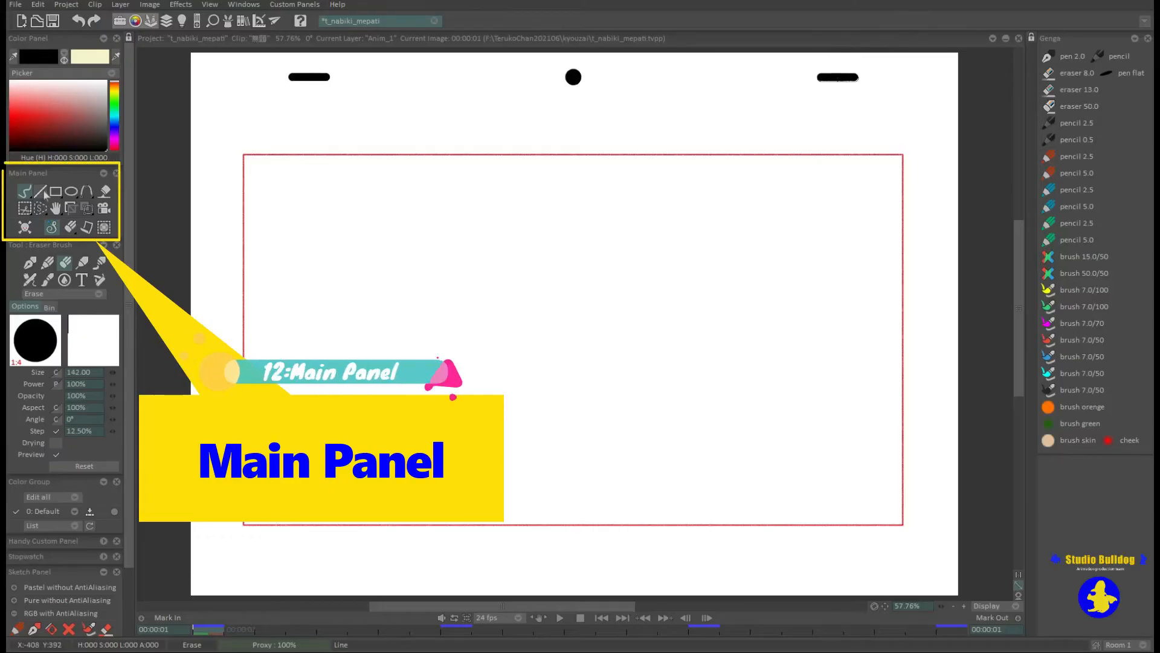
{"action": "left_click", "coordinate": [1049, 57]}
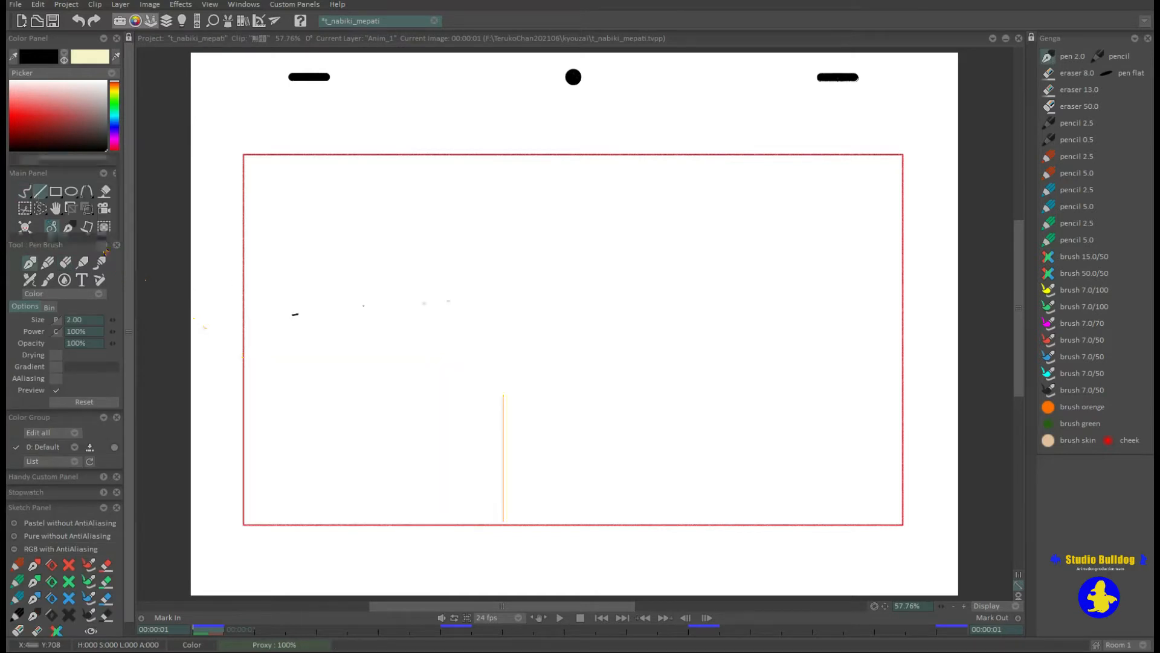
{"action": "mouse_move", "coordinate": [288, 314]}
{"action": "left_mouse_down"}
{"action": "mouse_move", "coordinate": [647, 277]}
{"action": "mouse_move", "coordinate": [821, 278]}
{"action": "left_mouse_up"}
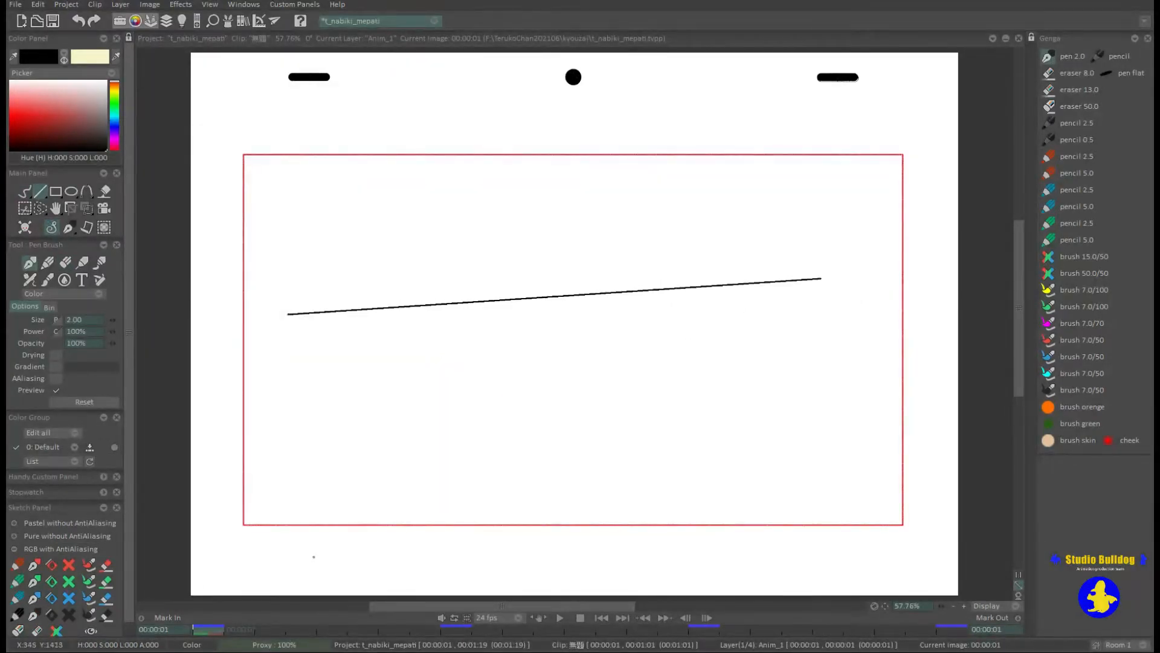
{"action": "key", "text": "ctrl+z"}
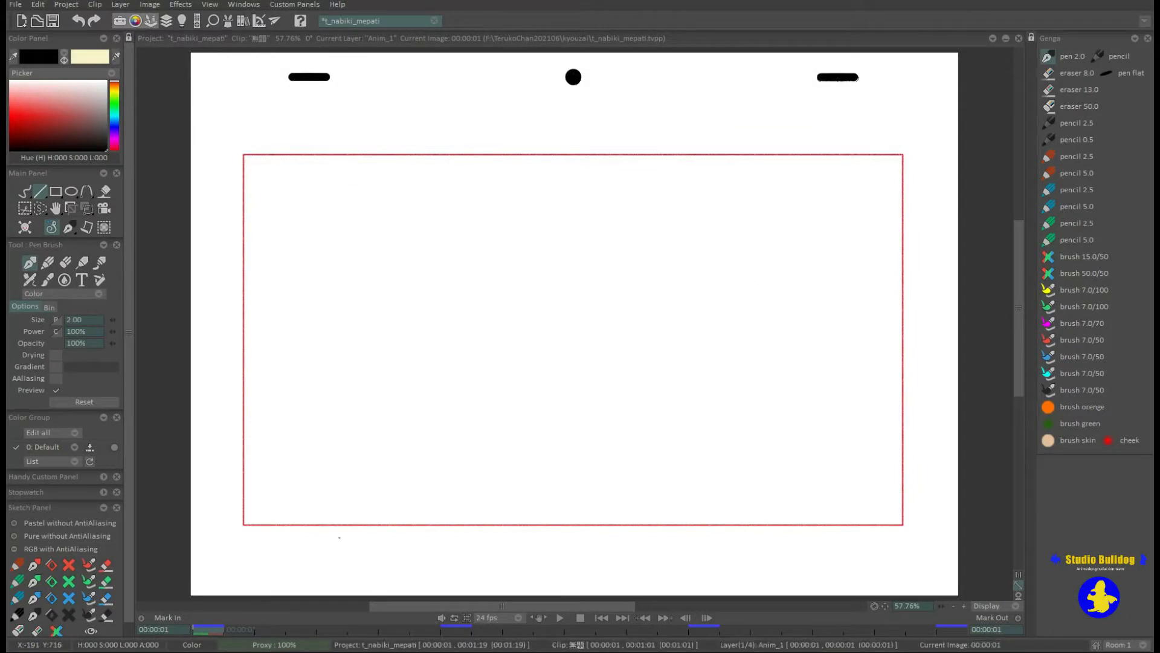
Draw an outlined rectangle and a filled rectangle inside the frame, undoing each one.
{"action": "left_click", "coordinate": [55, 191]}
{"action": "mouse_move", "coordinate": [328, 210]}
{"action": "left_mouse_down"}
{"action": "mouse_move", "coordinate": [617, 339]}
{"action": "mouse_move", "coordinate": [761, 422]}
{"action": "left_mouse_up"}
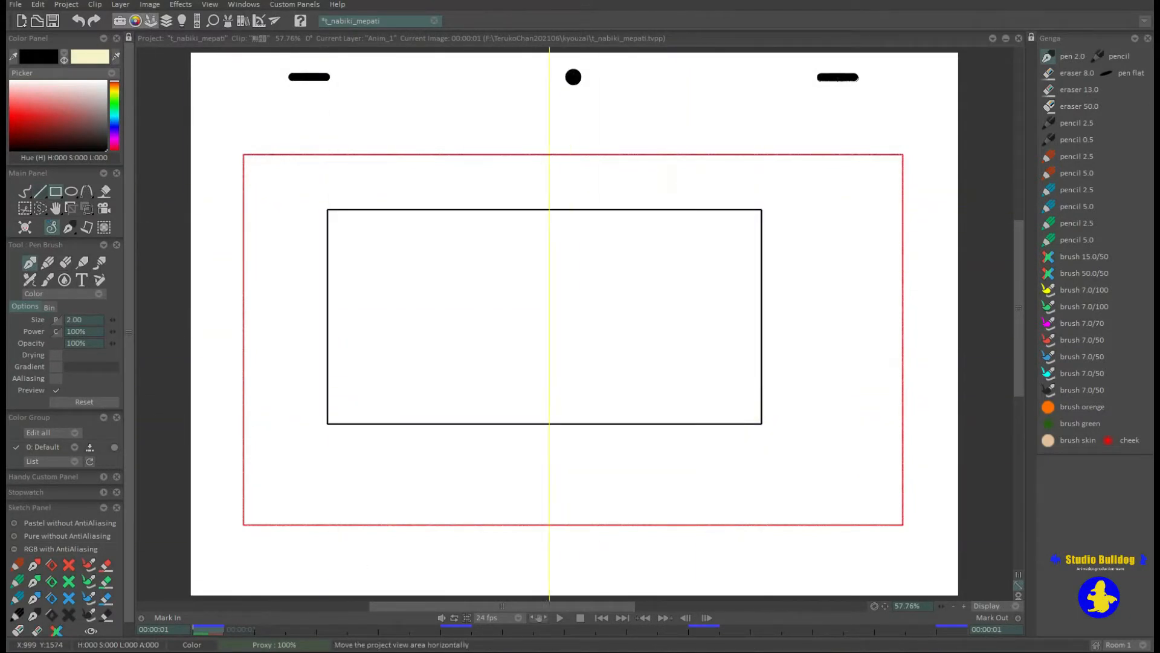
{"action": "key", "text": "ctrl+z"}
{"action": "right_click", "coordinate": [55, 191]}
{"action": "left_click", "coordinate": [115, 207]}
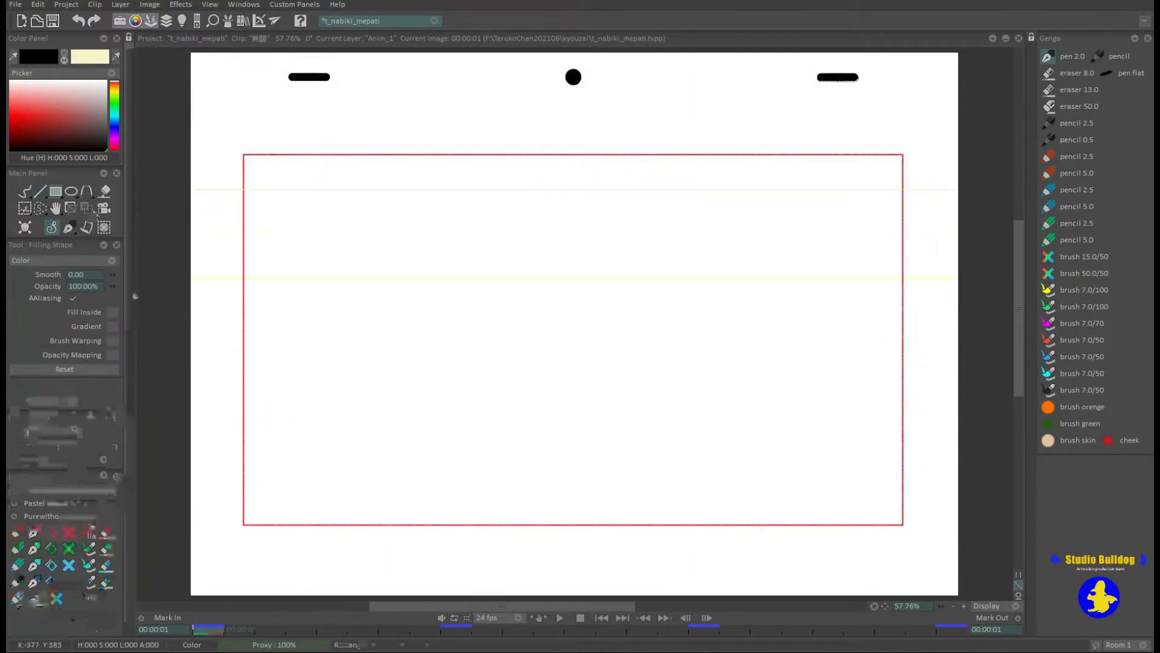
{"action": "left_click_drag", "start_coordinate": [337, 236], "coordinate": [669, 401]}
{"action": "key", "text": "ctrl+z"}
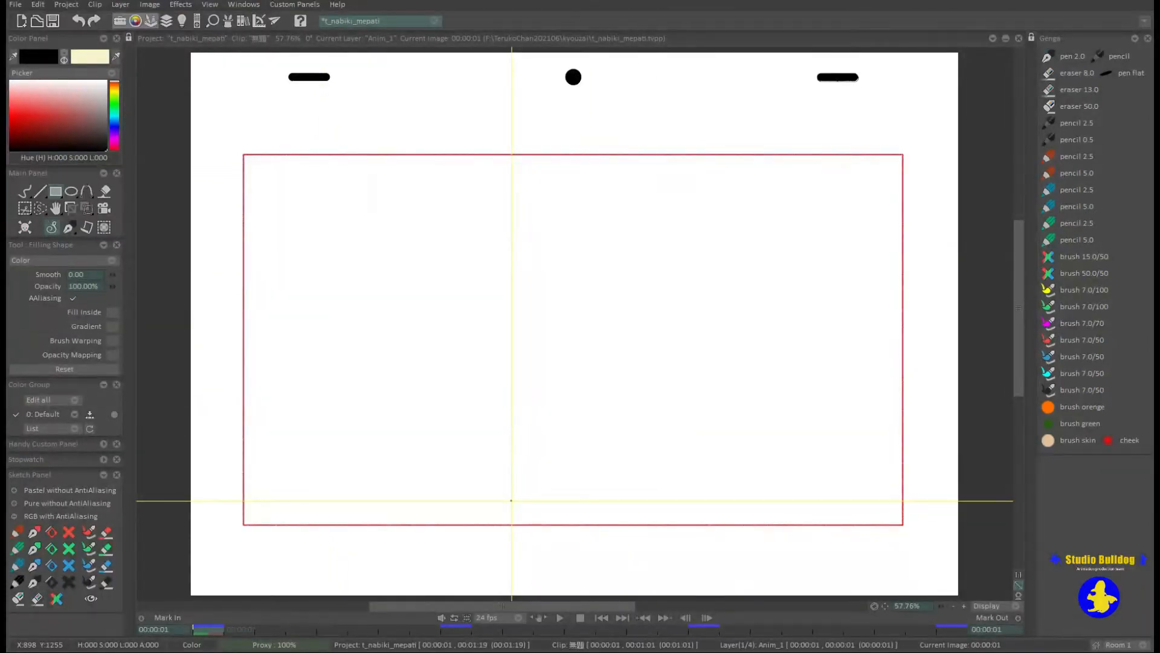
Fill the blank canvas with black using the paint bucket and undo the fill.
{"action": "left_click", "coordinate": [107, 193]}
{"action": "left_click", "coordinate": [397, 537]}
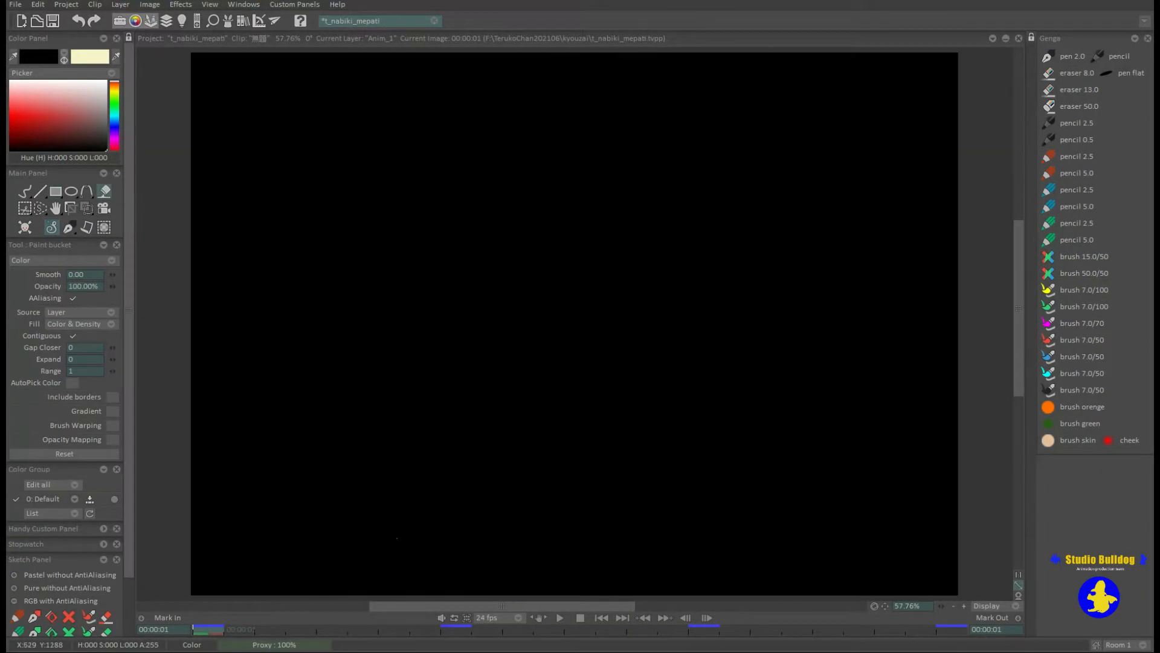
{"action": "key", "text": "ctrl+z"}
Scale the character drawing on layer A down to about half size with Transform.
{"action": "left_click", "coordinate": [87, 208]}
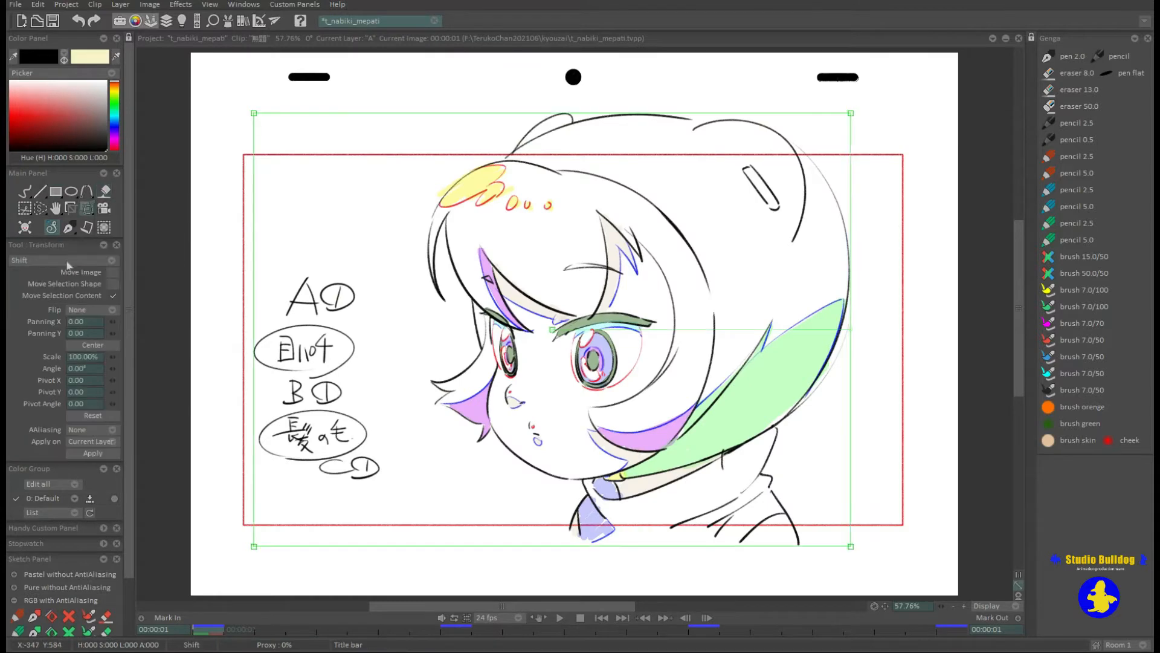
{"action": "left_click_drag", "start_coordinate": [851, 113], "coordinate": [721, 261]}
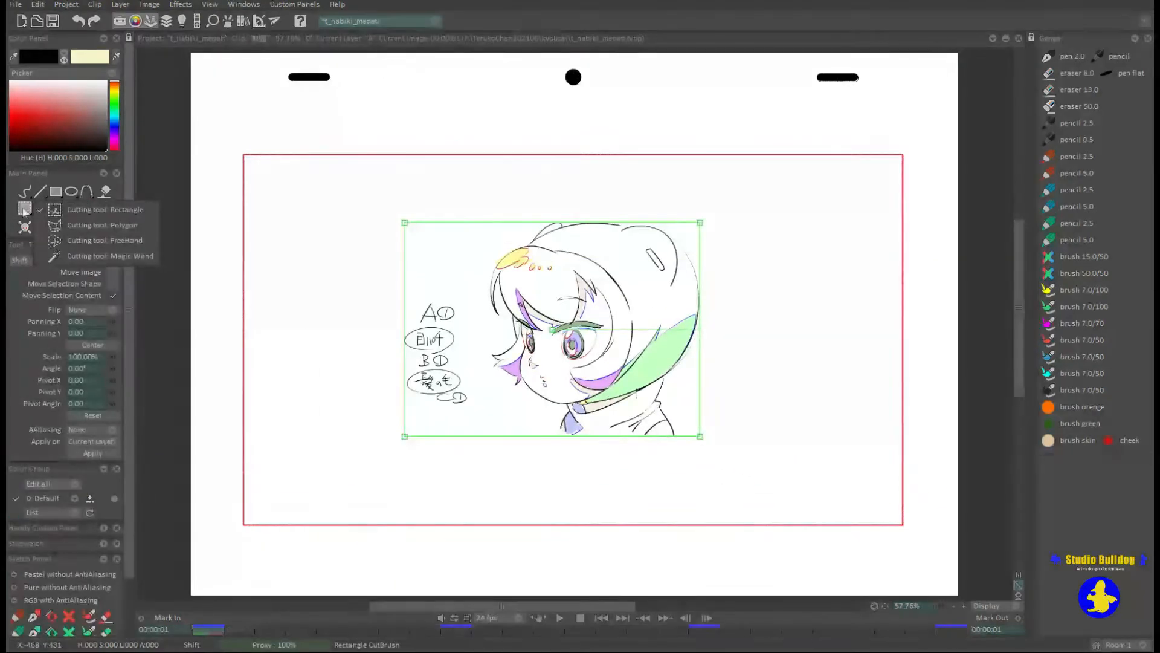
Copy the shrunken drawing as a custom brush with the rectangle cutting tool, paint a ring of copies, and undo it.
{"action": "left_click", "coordinate": [24, 209]}
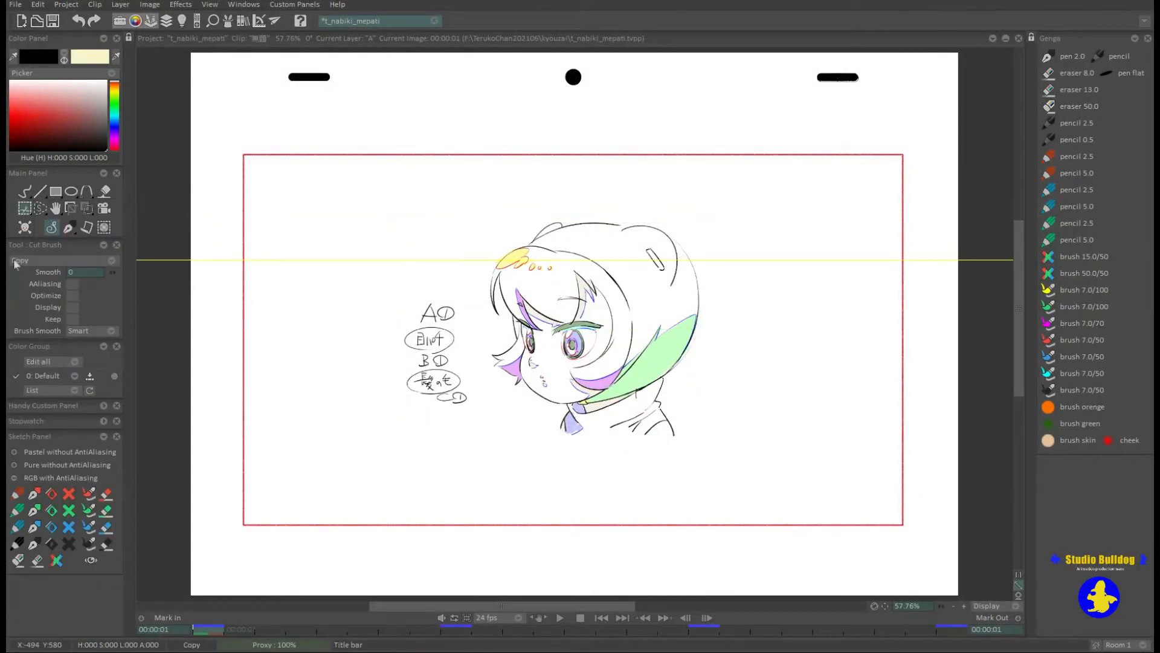
{"action": "mouse_move", "coordinate": [378, 196]}
{"action": "left_mouse_down"}
{"action": "mouse_move", "coordinate": [552, 296]}
{"action": "mouse_move", "coordinate": [785, 472]}
{"action": "left_mouse_up"}
{"action": "mouse_move", "coordinate": [598, 120]}
{"action": "left_mouse_down"}
{"action": "mouse_move", "coordinate": [755, 157]}
{"action": "mouse_move", "coordinate": [756, 483]}
{"action": "mouse_move", "coordinate": [420, 299]}
{"action": "mouse_move", "coordinate": [604, 139]}
{"action": "mouse_move", "coordinate": [755, 163]}
{"action": "left_mouse_up"}
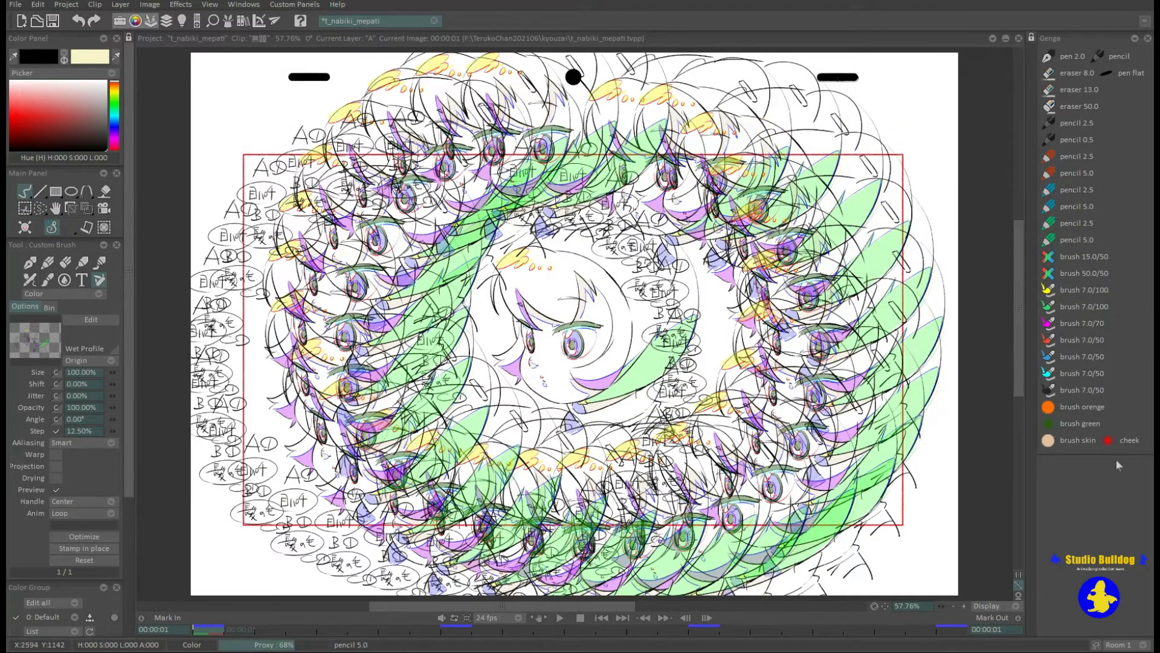
{"action": "key", "text": "ctrl+z"}
{"action": "key", "text": "ctrl+z"}
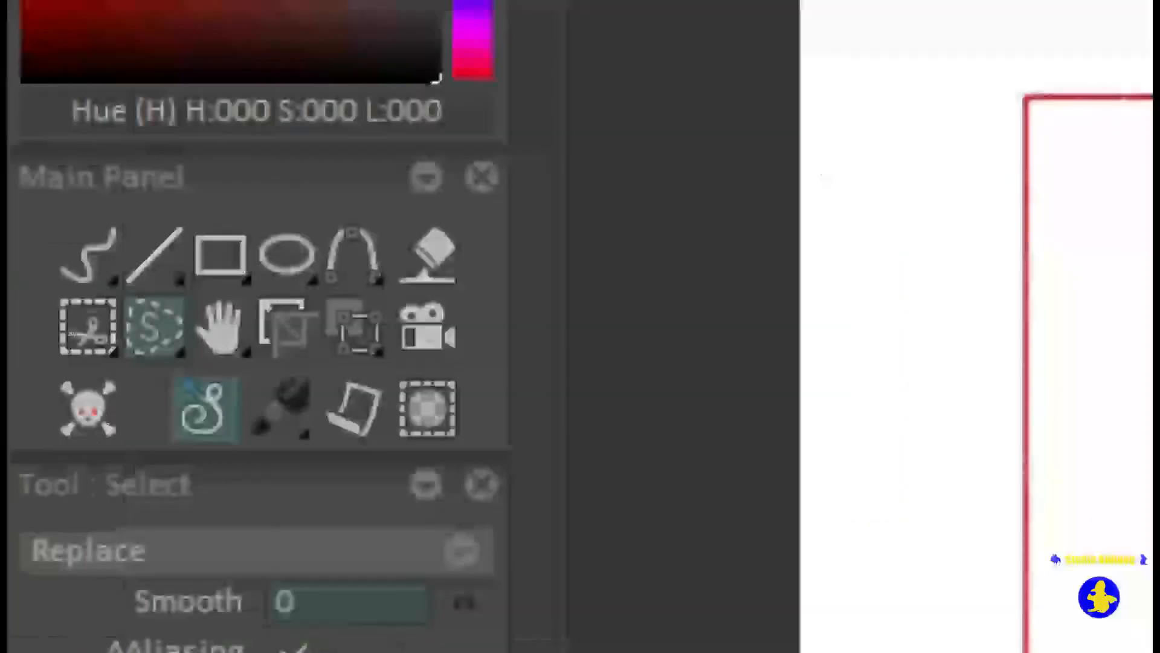
Make a rectangular selection around the character's eyes, and replace it with a polygon selection across the face.
{"action": "left_click", "coordinate": [171, 321]}
{"action": "left_click", "coordinate": [230, 334]}
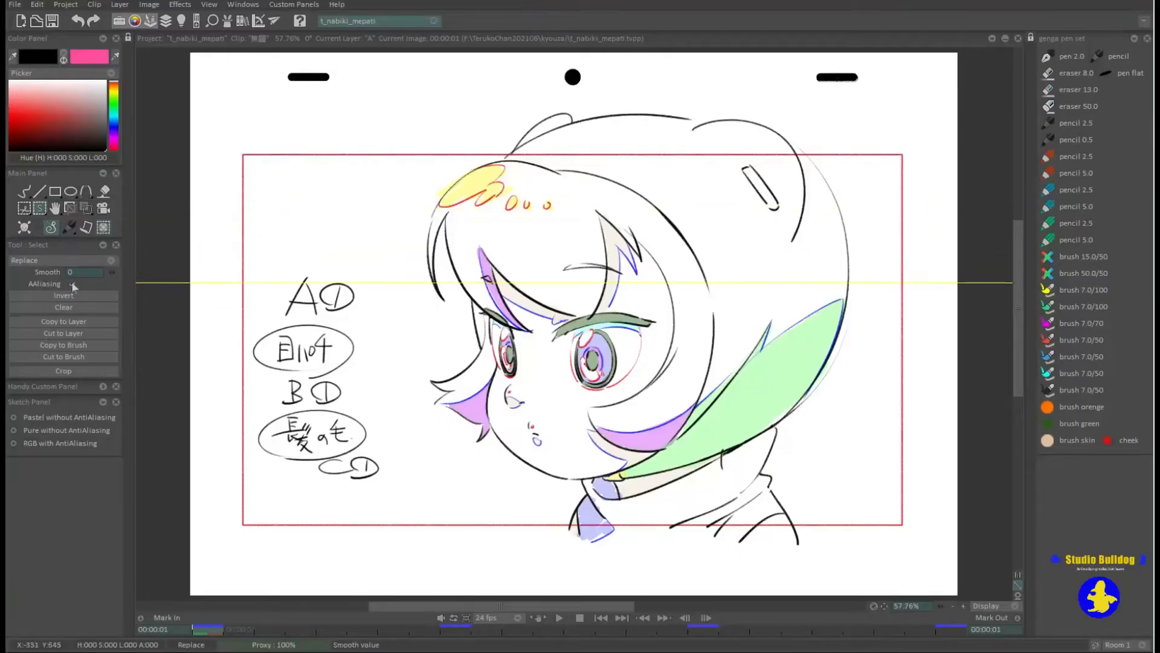
{"action": "left_click_drag", "start_coordinate": [456, 276], "coordinate": [593, 388]}
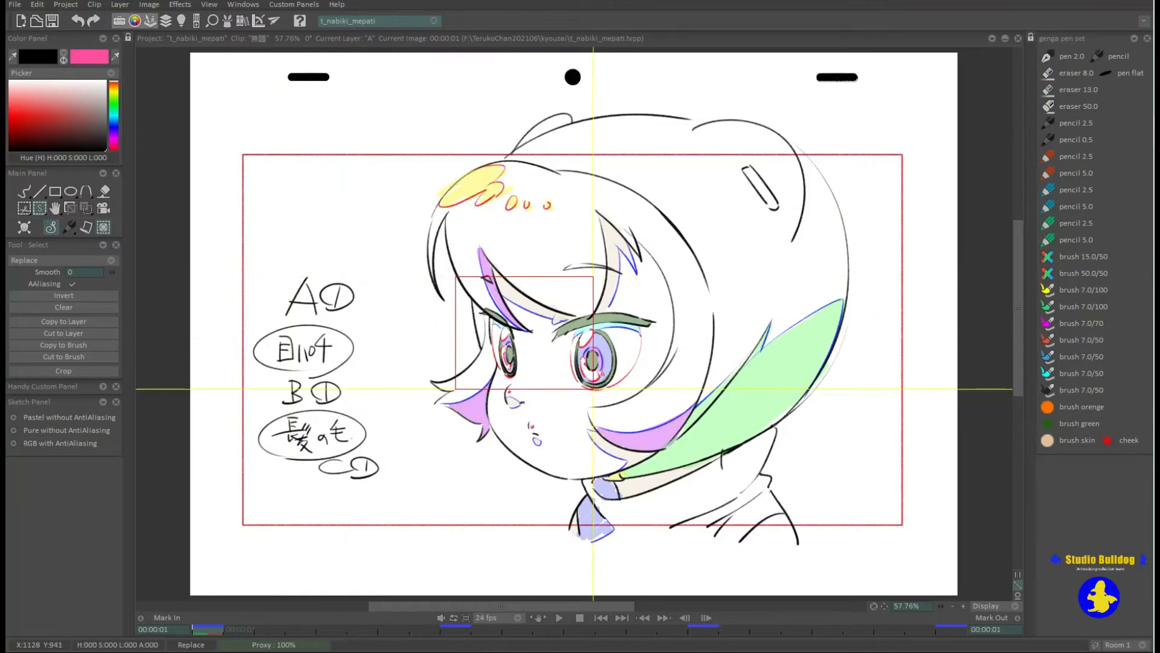
{"action": "left_click", "coordinate": [42, 209]}
{"action": "left_click", "coordinate": [109, 225]}
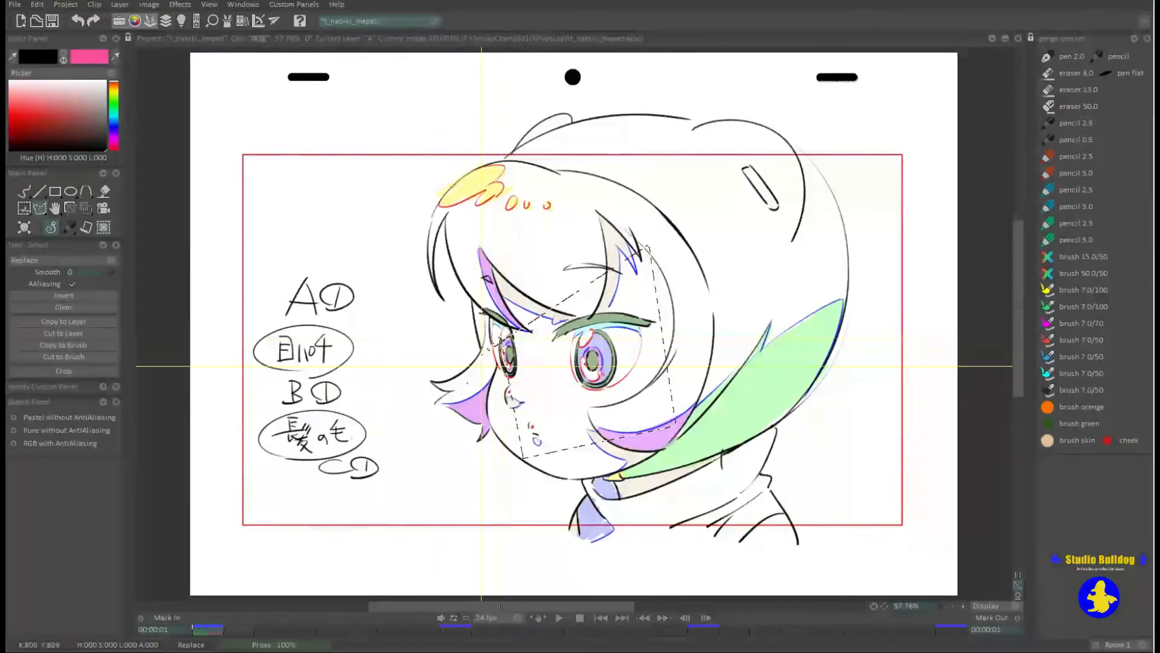
Make an elliptical selection around the character's larger eye and eyebrow.
{"action": "left_click", "coordinate": [40, 208]}
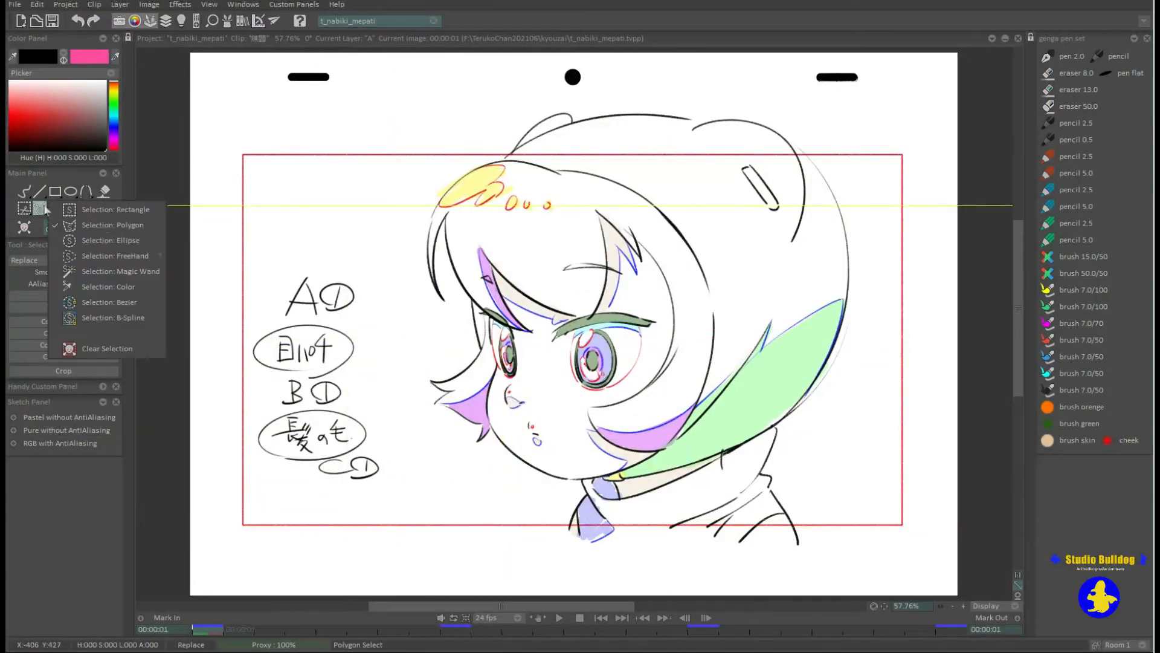
{"action": "left_click", "coordinate": [87, 243]}
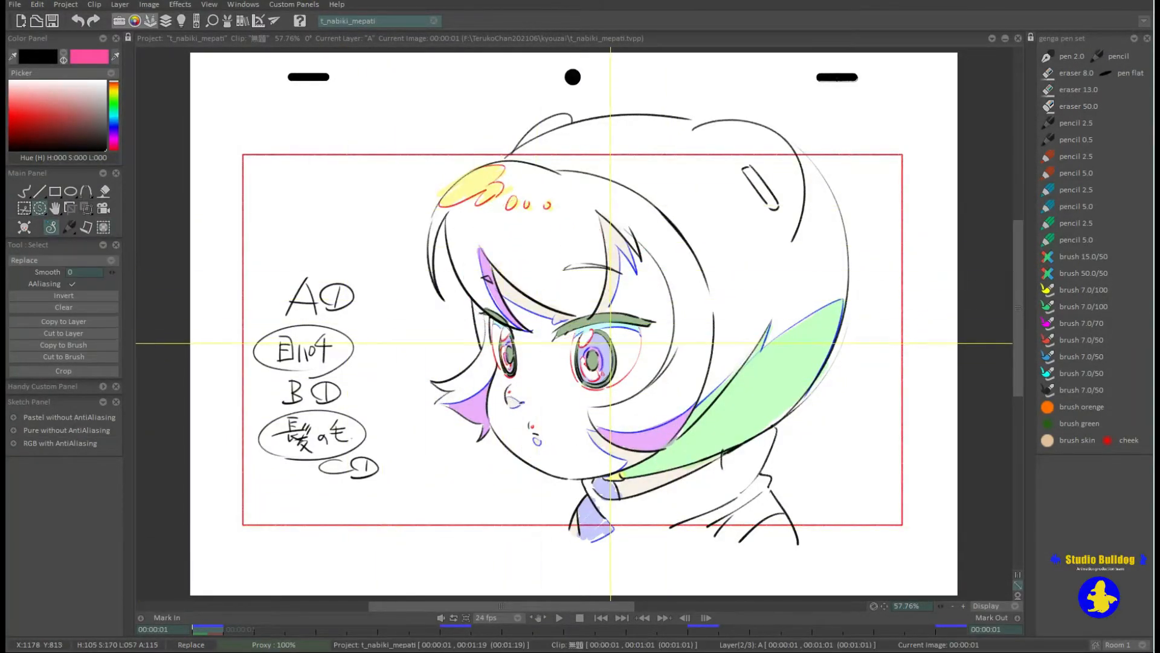
{"action": "left_click", "coordinate": [56, 227]}
{"action": "left_click", "coordinate": [83, 292]}
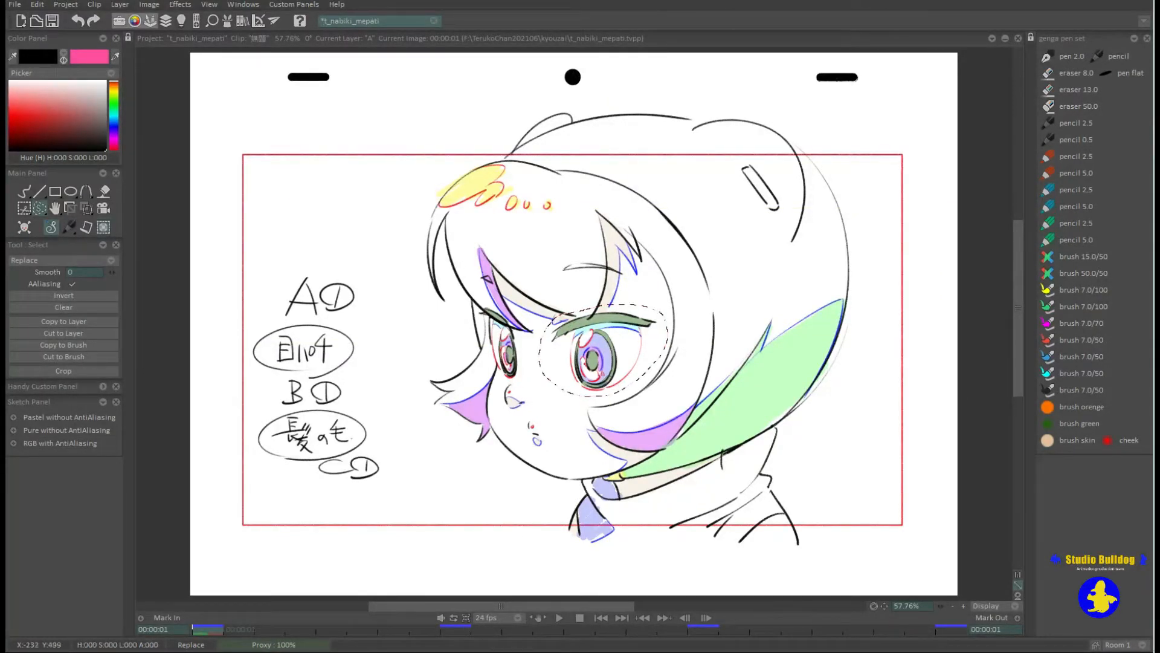
Shrink the selected eye and eyebrow slightly with Transform, applied to the selection content.
{"action": "left_click", "coordinate": [86, 209]}
{"action": "left_click_drag", "start_coordinate": [662, 332], "coordinate": [644, 312]}
{"action": "key", "text": "Return"}
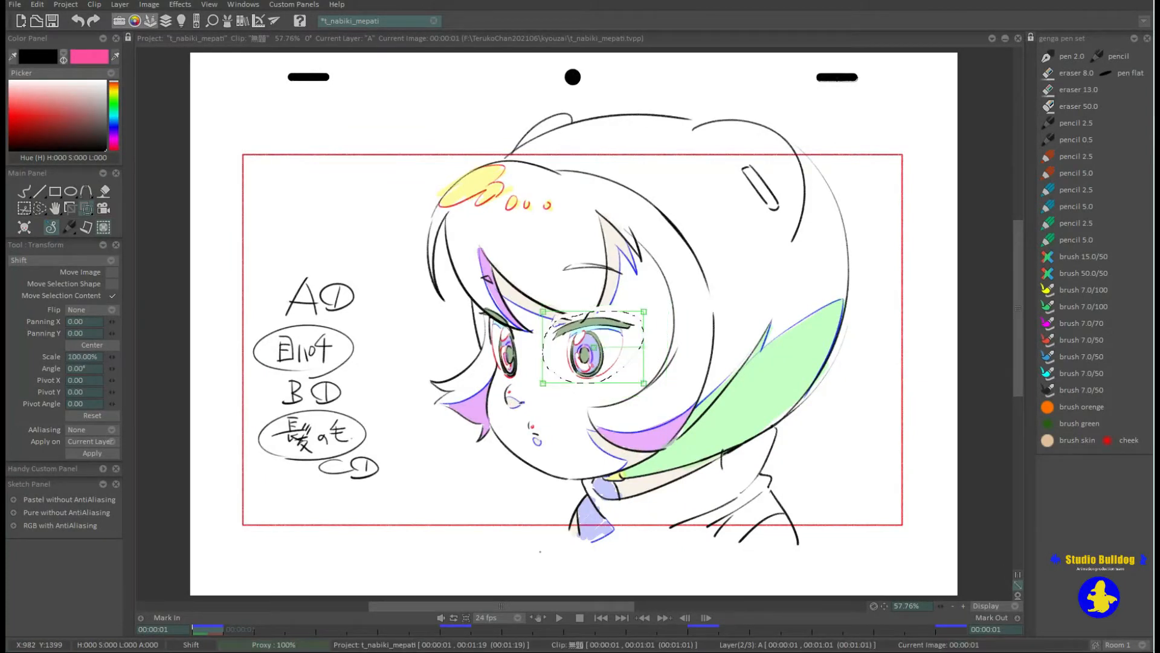
Invert the elliptical selection to cover everything outside the eye.
{"action": "left_click", "coordinate": [25, 192]}
{"action": "left_click", "coordinate": [40, 208]}
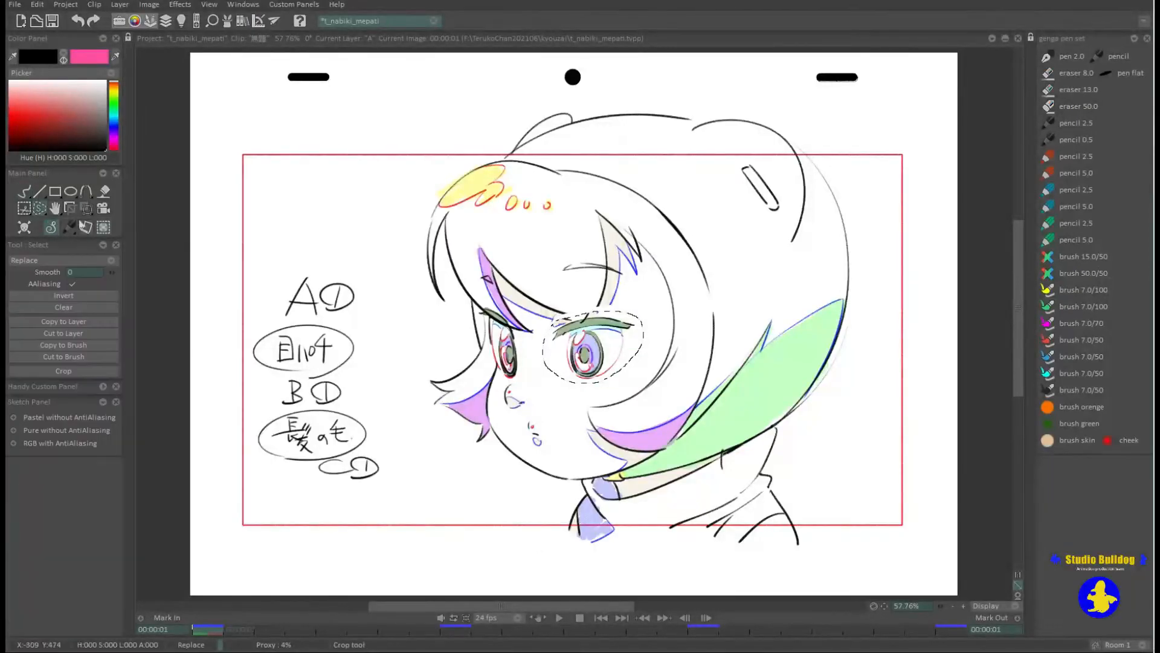
{"action": "left_click", "coordinate": [84, 308]}
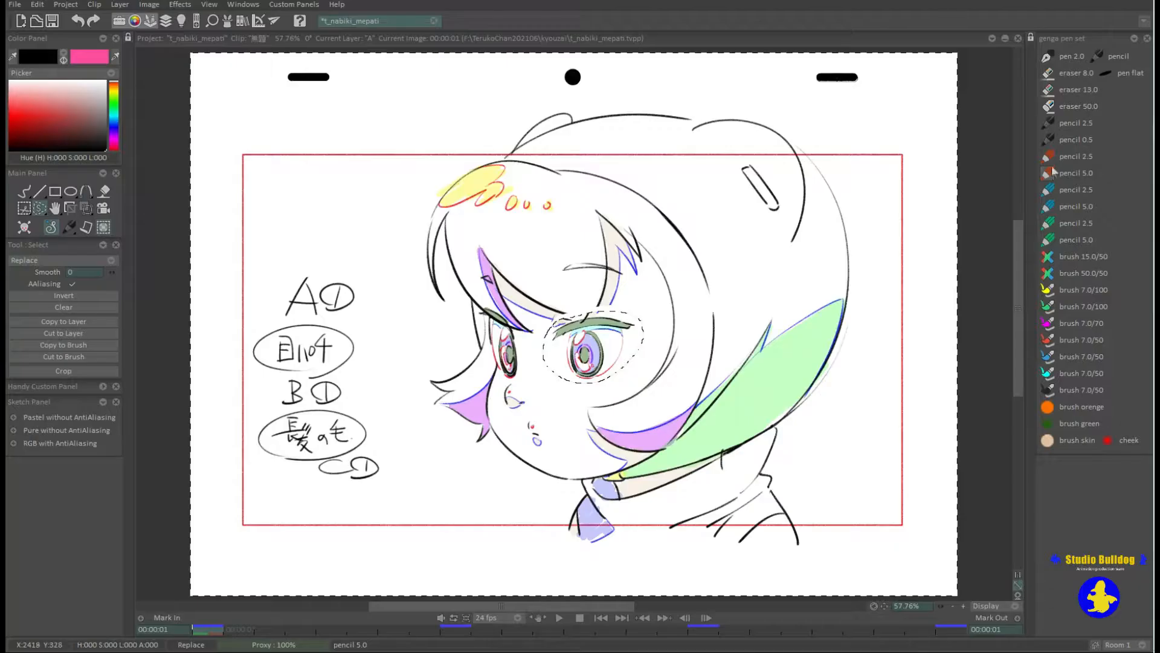
Test red pencil 5.0 strokes across the face and inside the selected eye, and undo them along with the eye's transform.
{"action": "left_click", "coordinate": [1050, 173]}
{"action": "mouse_move", "coordinate": [423, 394]}
{"action": "left_mouse_down"}
{"action": "mouse_move", "coordinate": [532, 307]}
{"action": "mouse_move", "coordinate": [678, 290]}
{"action": "left_mouse_up"}
{"action": "mouse_move", "coordinate": [718, 255]}
{"action": "left_mouse_down"}
{"action": "mouse_move", "coordinate": [604, 423]}
{"action": "mouse_move", "coordinate": [695, 393]}
{"action": "left_mouse_up"}
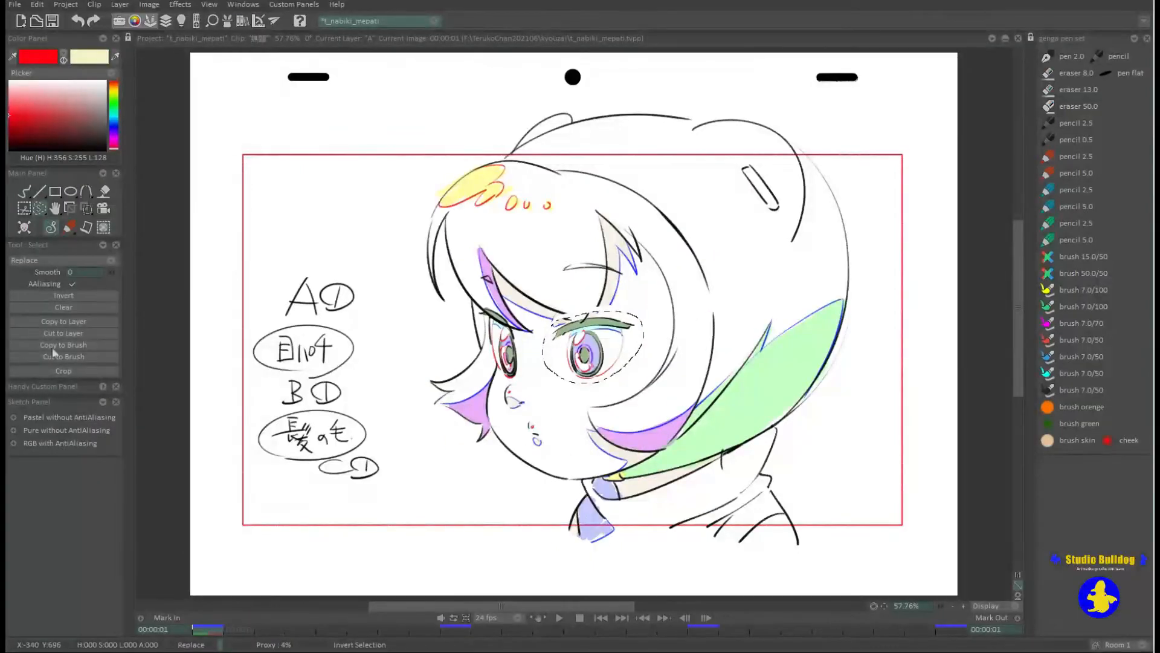
{"action": "left_click", "coordinate": [1049, 175]}
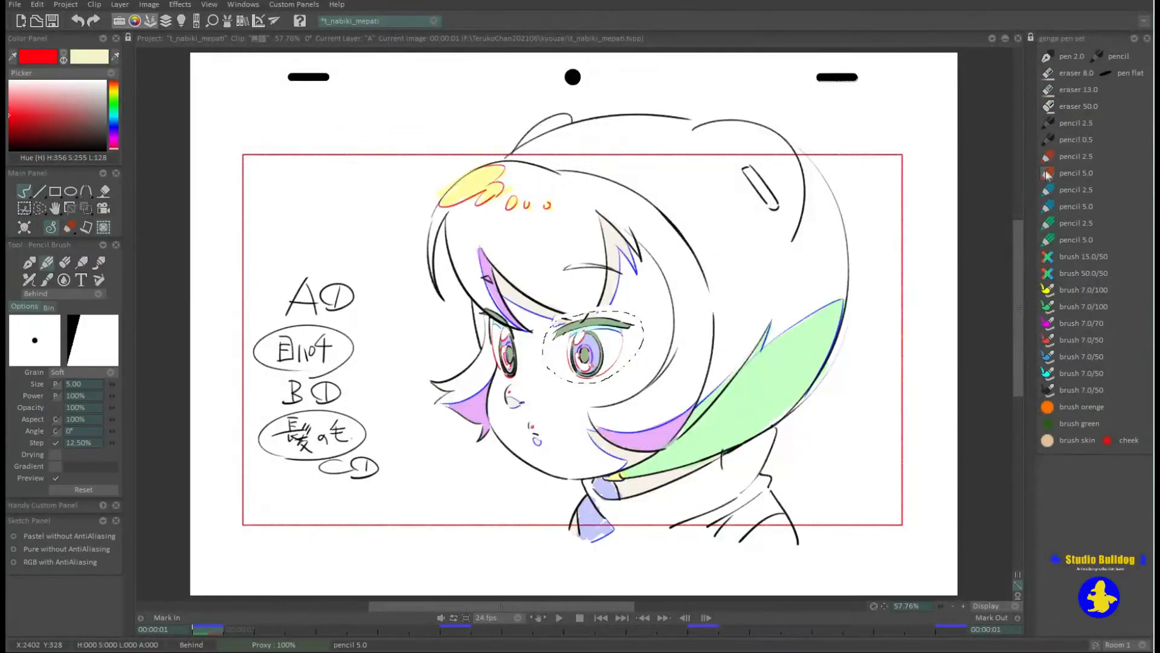
{"action": "mouse_move", "coordinate": [567, 325]}
{"action": "left_mouse_down"}
{"action": "mouse_move", "coordinate": [626, 330]}
{"action": "mouse_move", "coordinate": [638, 363]}
{"action": "left_mouse_up"}
{"action": "key", "text": "ctrl+z"}
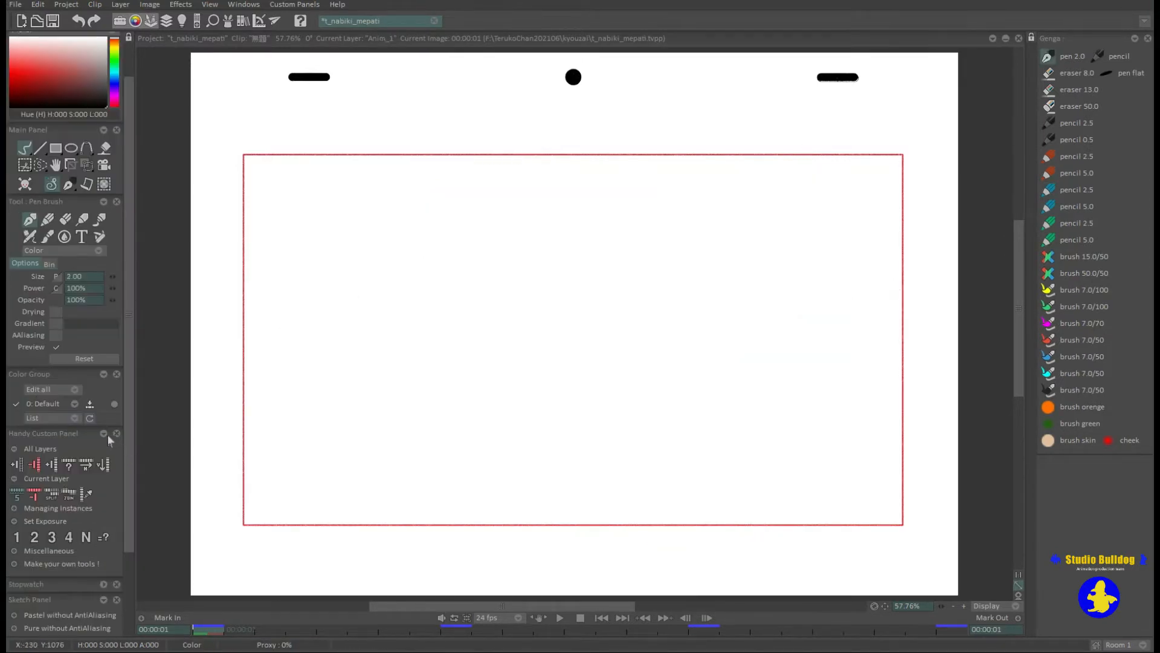
Extend layer Anim_1 with blank instances up to frame 8.
{"action": "scroll", "coordinate": [109, 439], "scroll_direction": "down", "scroll_amount": 1}
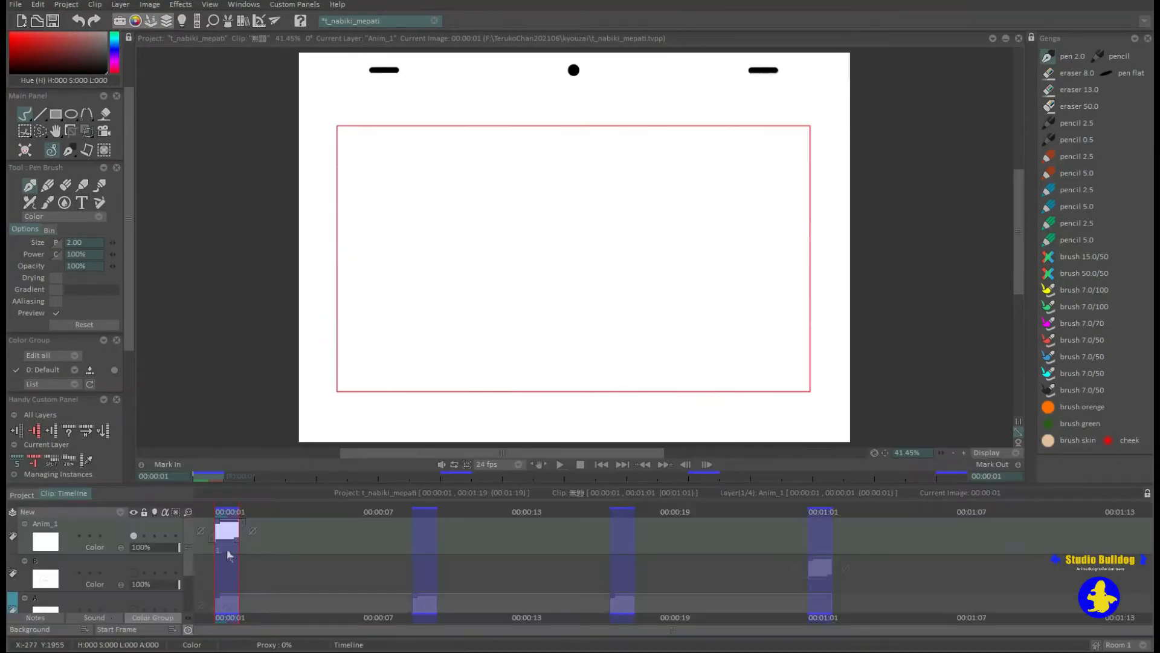
{"action": "key", "text": "Right"}
{"action": "key", "text": "Right"}
{"action": "key", "text": "Right"}
{"action": "key", "text": "Right"}
{"action": "key", "text": "Right"}
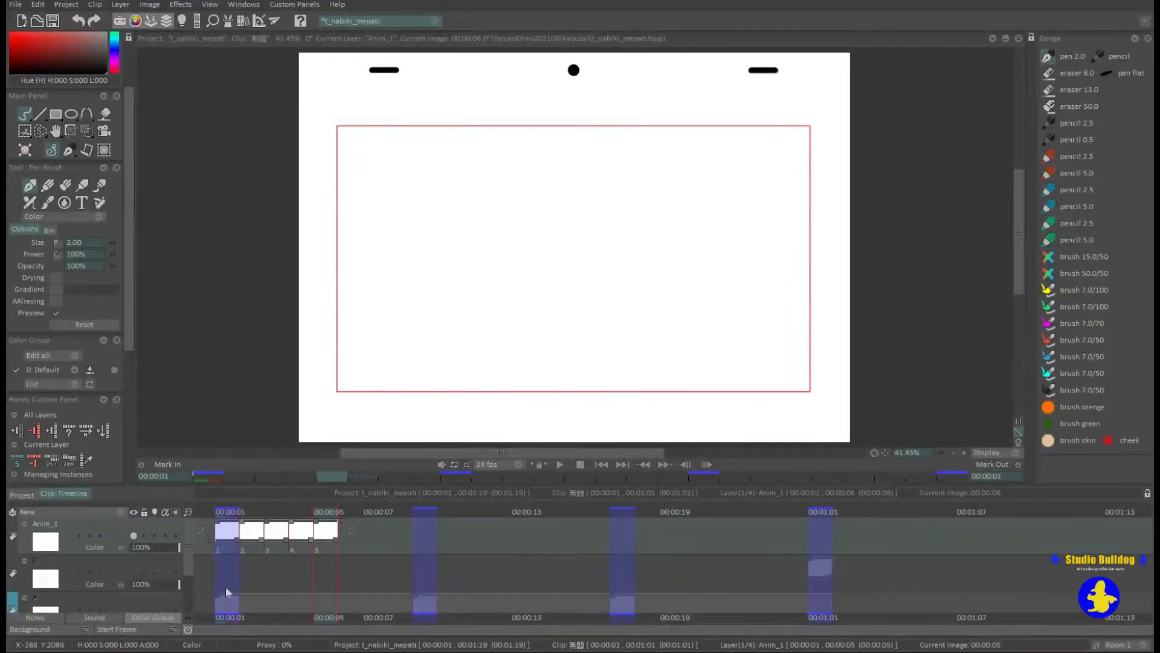
{"action": "key", "text": "Right"}
{"action": "key", "text": "Right"}
{"action": "key", "text": "Right"}
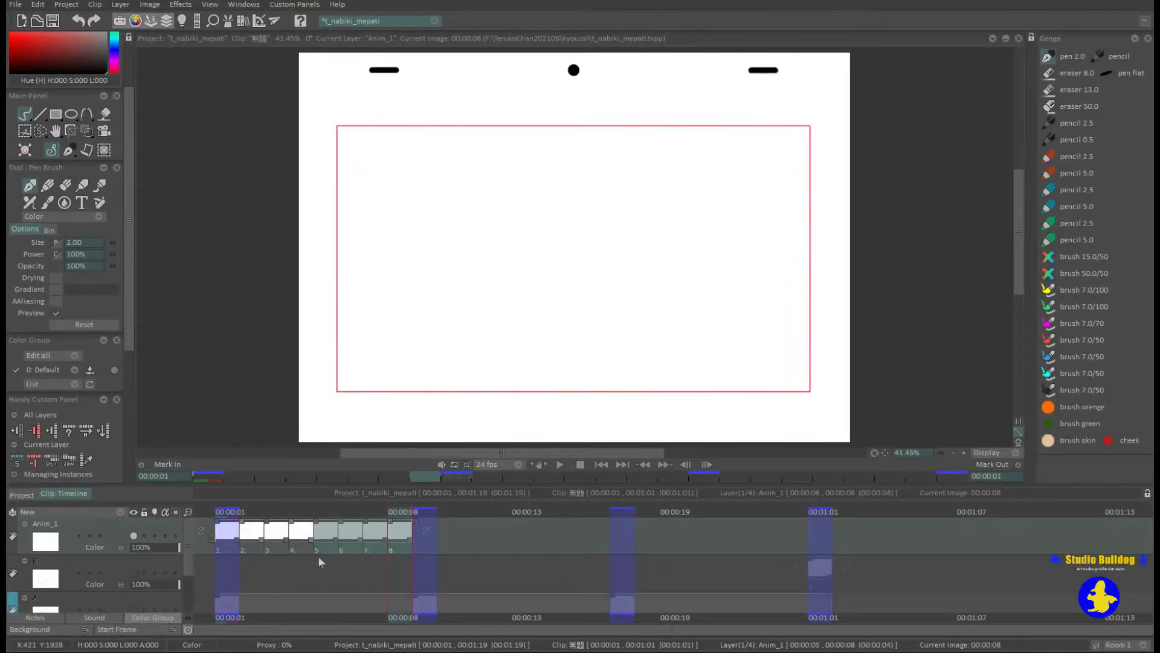
Set the exposure of all eight Anim_1 instances to 3, and undo the change.
{"action": "left_click_drag", "start_coordinate": [318, 556], "coordinate": [217, 560]}
{"action": "scroll", "coordinate": [66, 254], "scroll_direction": "down", "scroll_amount": 2}
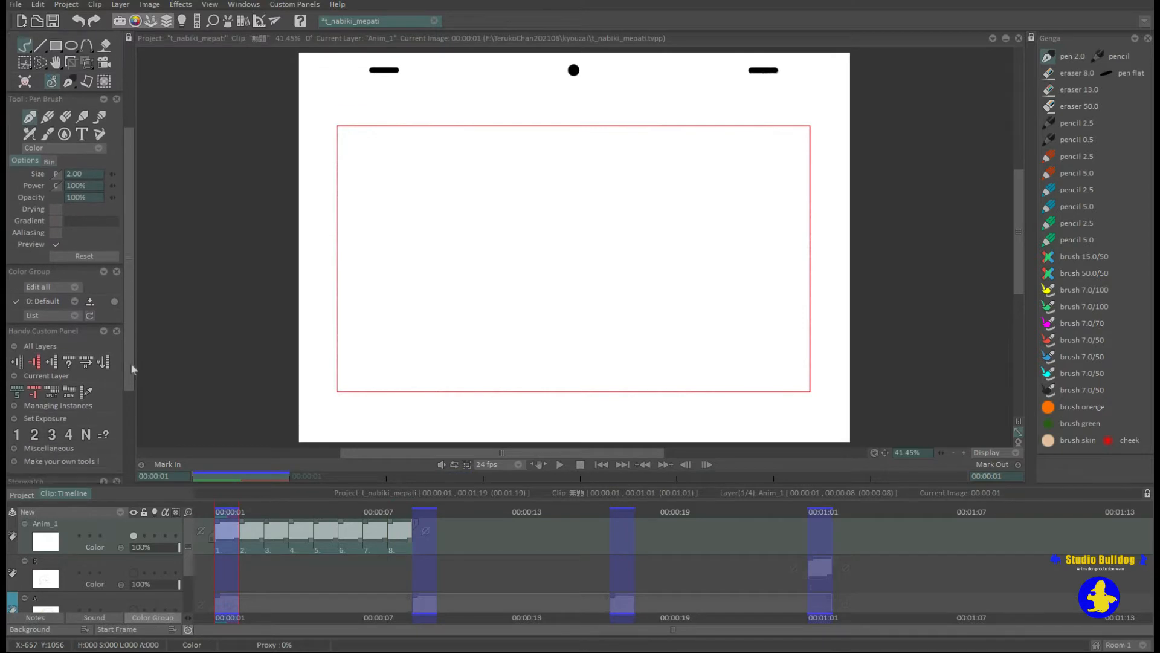
{"action": "left_click", "coordinate": [52, 433]}
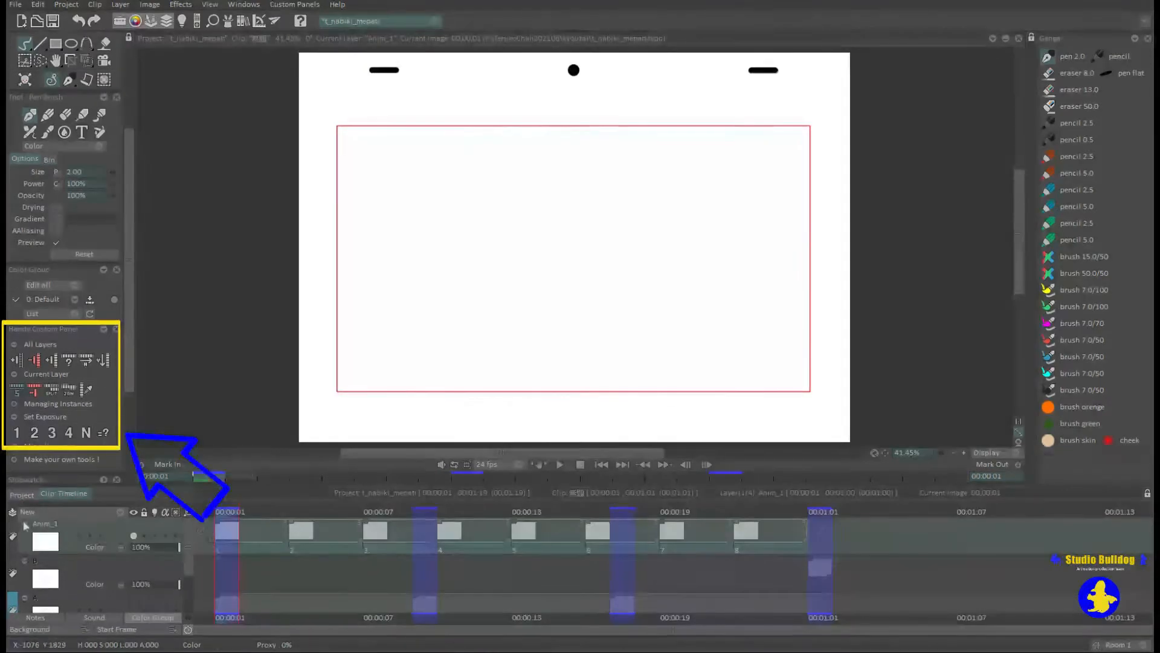
{"action": "left_click", "coordinate": [362, 589]}
{"action": "key", "text": "ctrl+z"}
{"action": "key", "text": "ctrl+z"}
{"action": "key", "text": "ctrl+z"}
{"action": "key", "text": "ctrl+z"}
{"action": "key", "text": "ctrl+z"}
{"action": "key", "text": "ctrl+z"}
{"action": "key", "text": "ctrl+z"}
{"action": "key", "text": "ctrl+z"}
{"action": "key", "text": "ctrl+z"}
{"action": "key", "text": "ctrl+z"}
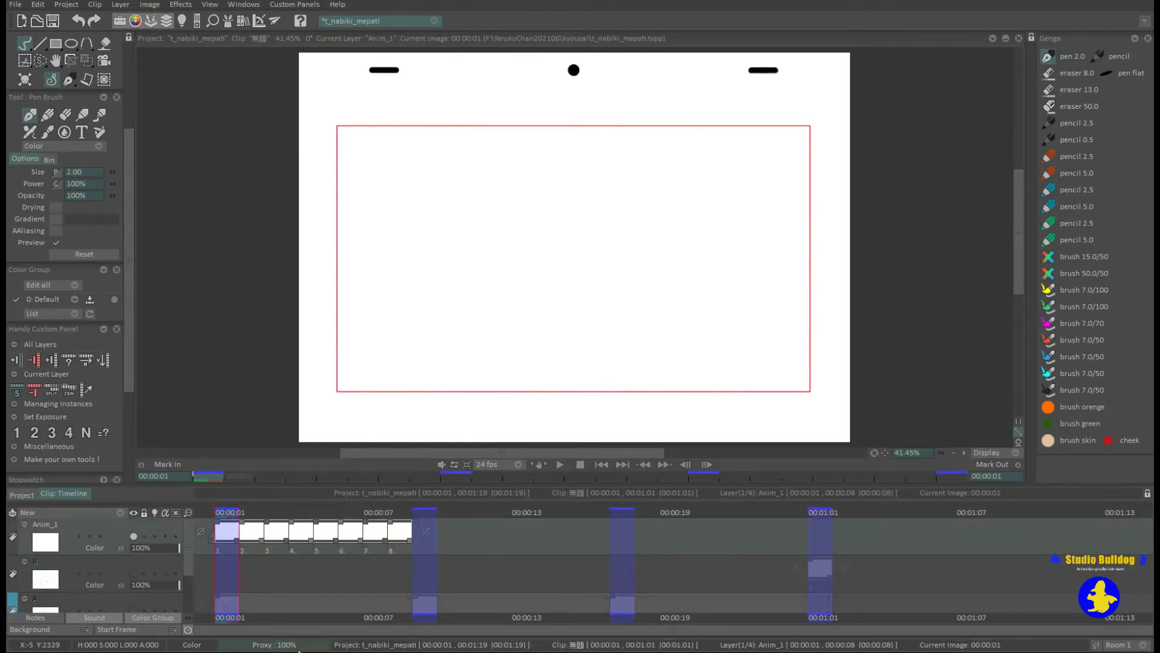
Add the eighth blank instance to layer Anim_1 and select the layer's instances.
{"action": "left_click", "coordinate": [389, 551]}
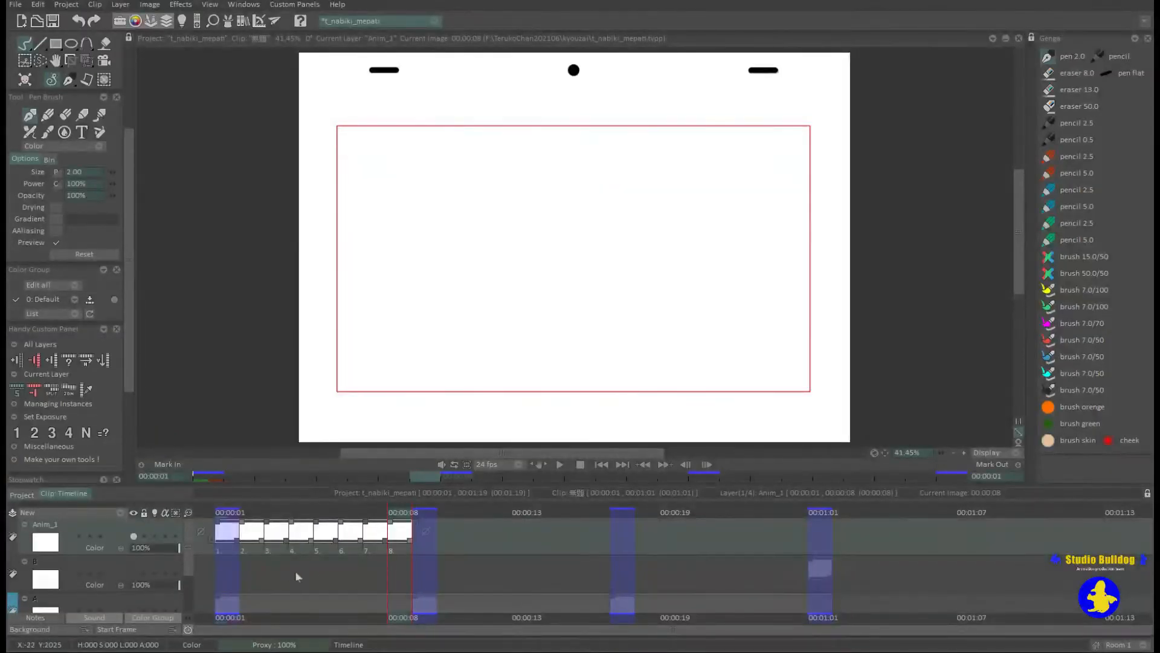
{"action": "left_click_drag", "start_coordinate": [405, 551], "coordinate": [258, 553]}
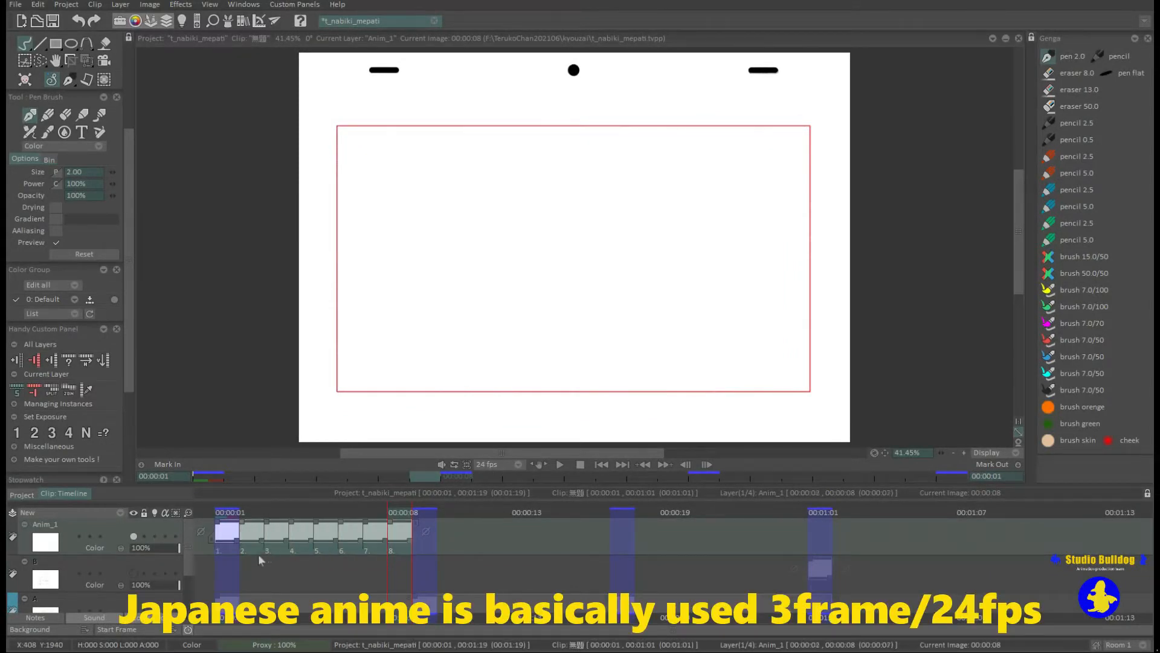
{"action": "left_click", "coordinate": [217, 553]}
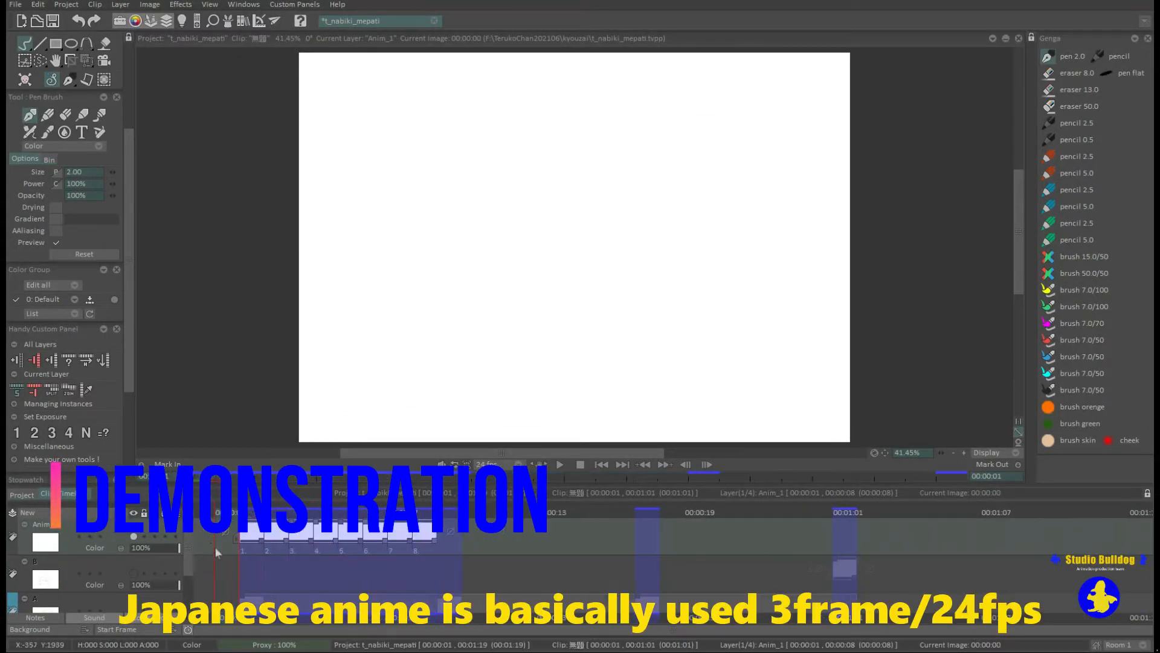
Draw a small circle near the camera frame's lower-left corner on frame 1, and turn on the light table for Anim_1.
{"action": "left_click", "coordinate": [248, 548]}
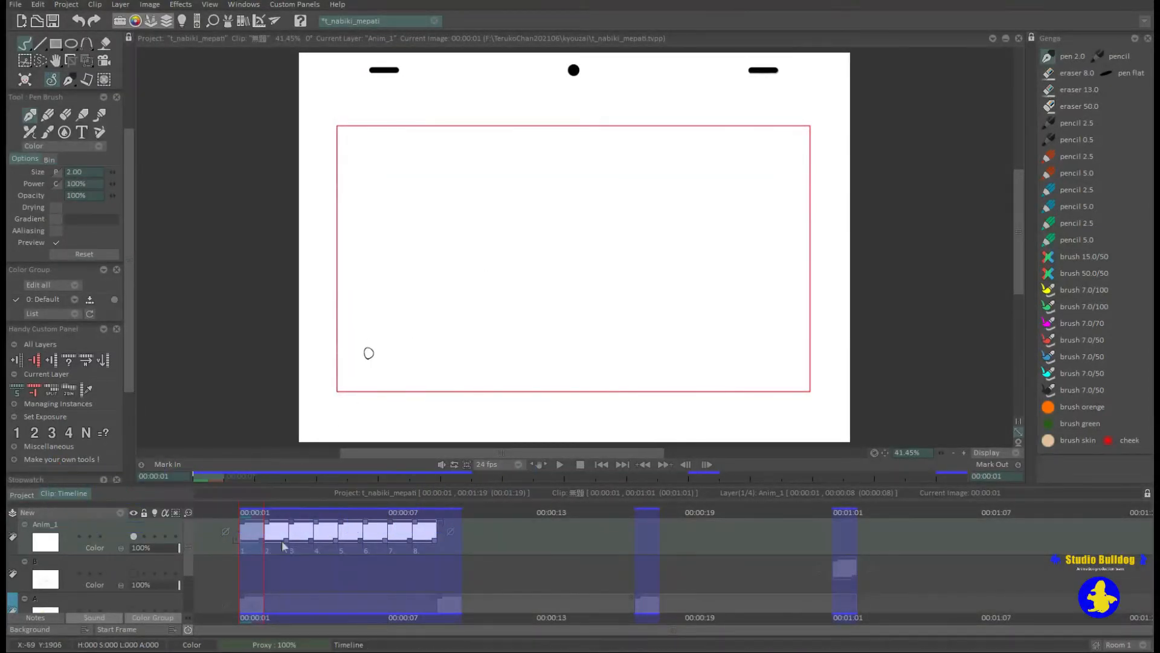
{"action": "left_click", "coordinate": [155, 536]}
Draw the ball on frames 2 to 7, moving it up toward the canvas centre and enlarging it on frames 6 and 7.
{"action": "left_click", "coordinate": [280, 509]}
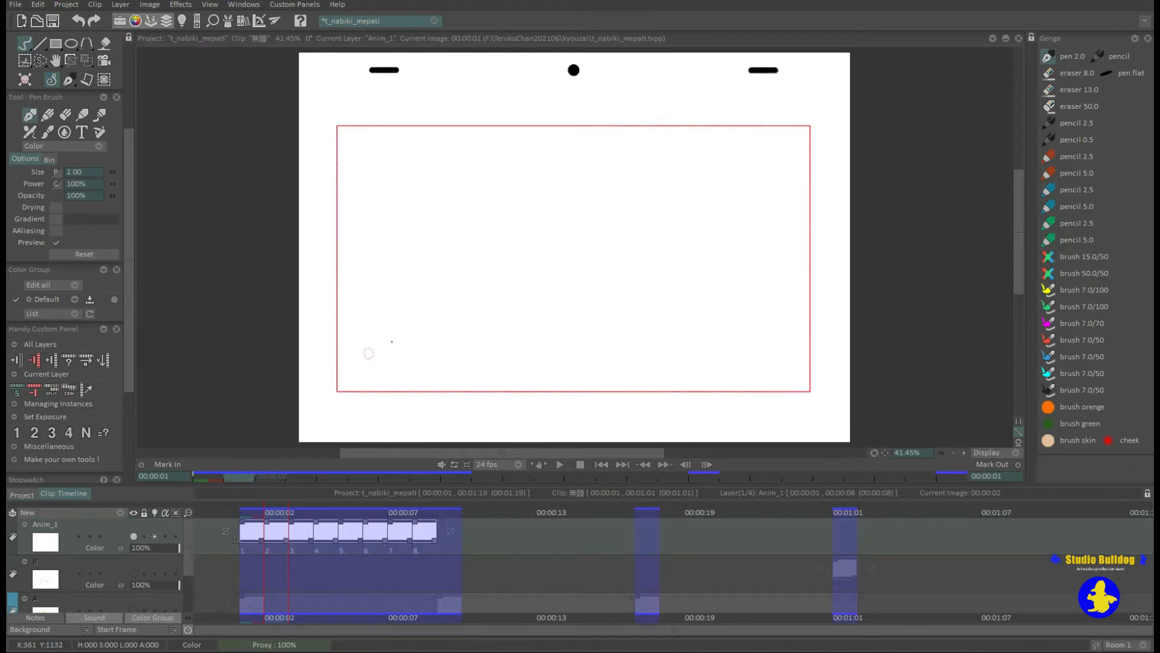
{"action": "key", "text": "Right"}
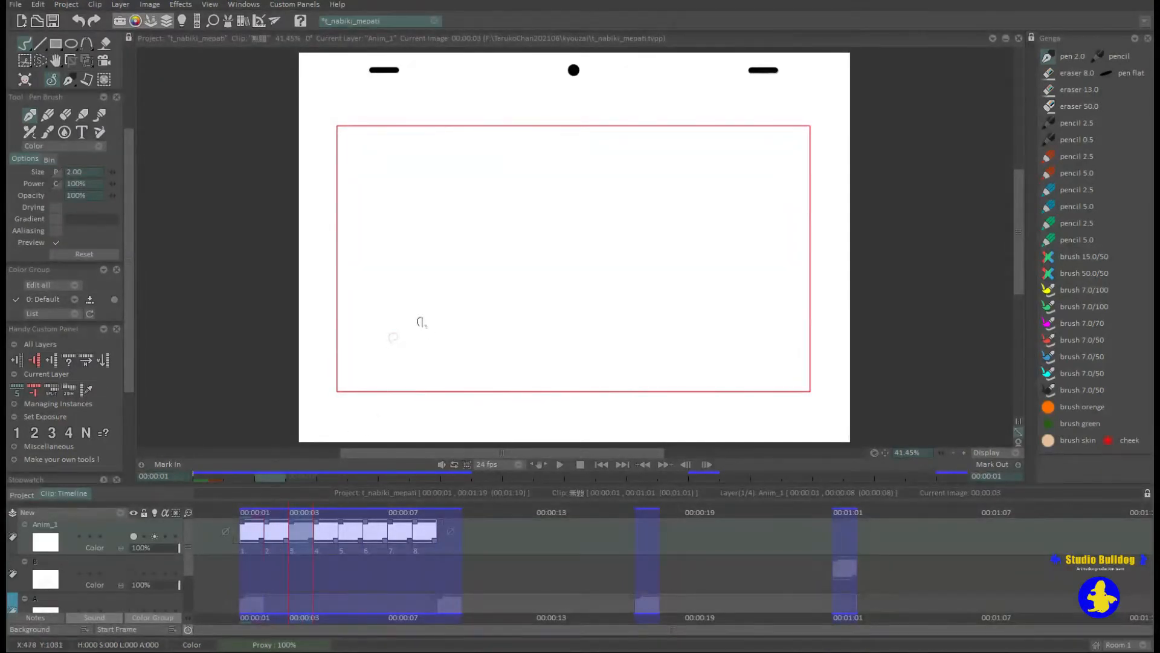
{"action": "key", "text": "Right"}
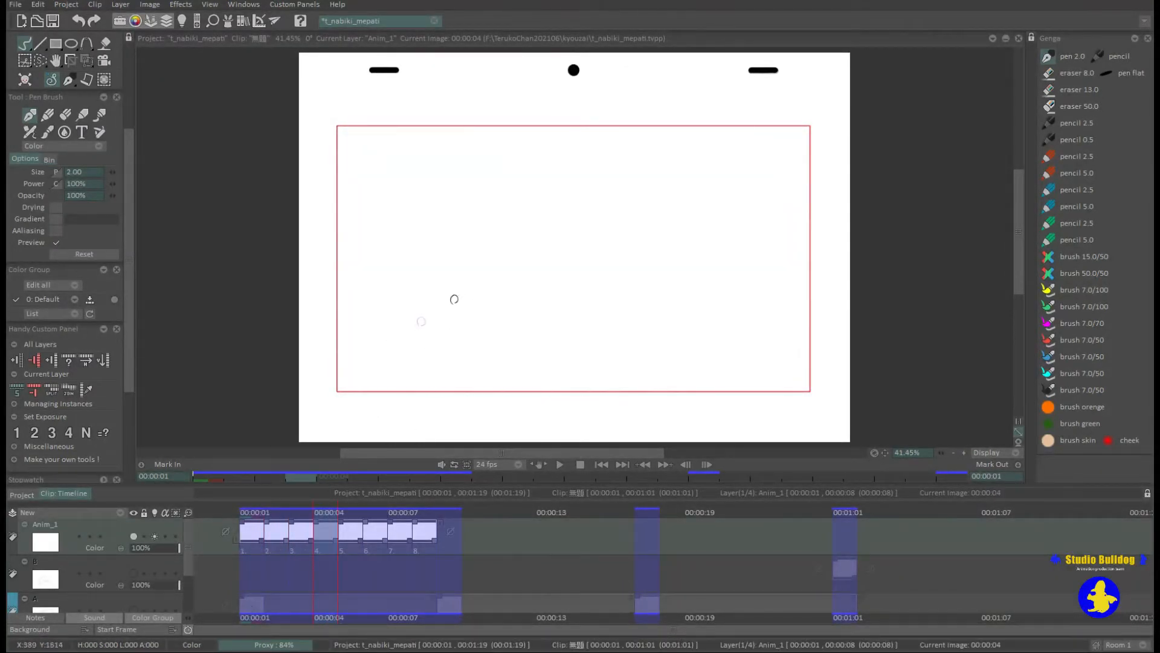
{"action": "key", "text": "Right"}
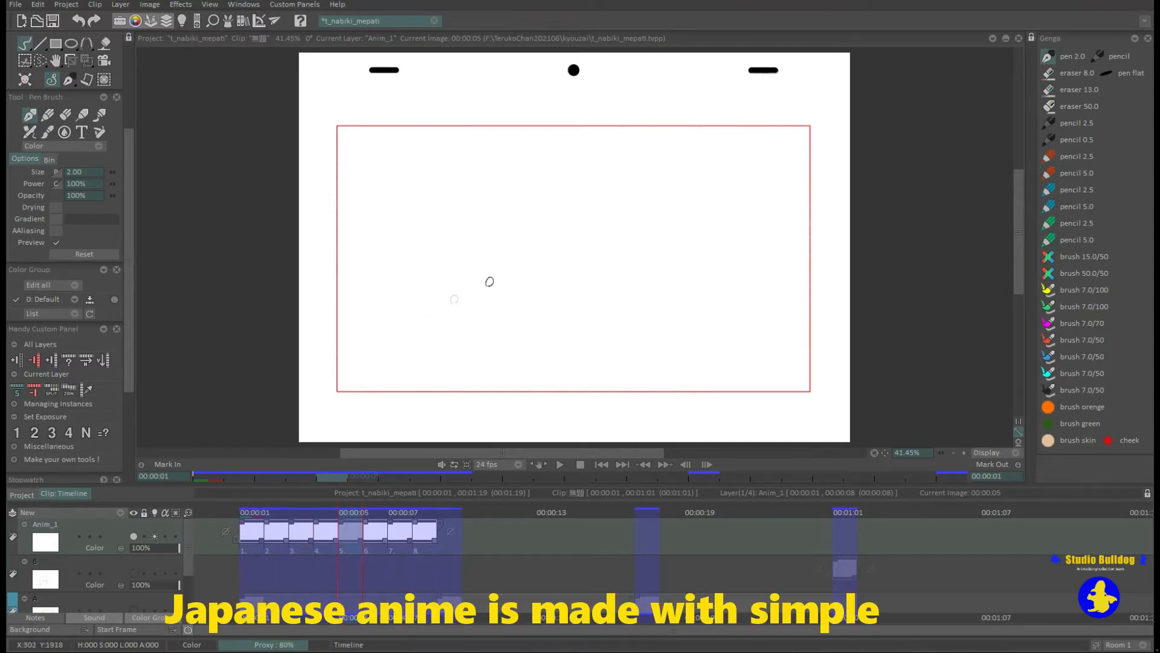
{"action": "key", "text": "Right"}
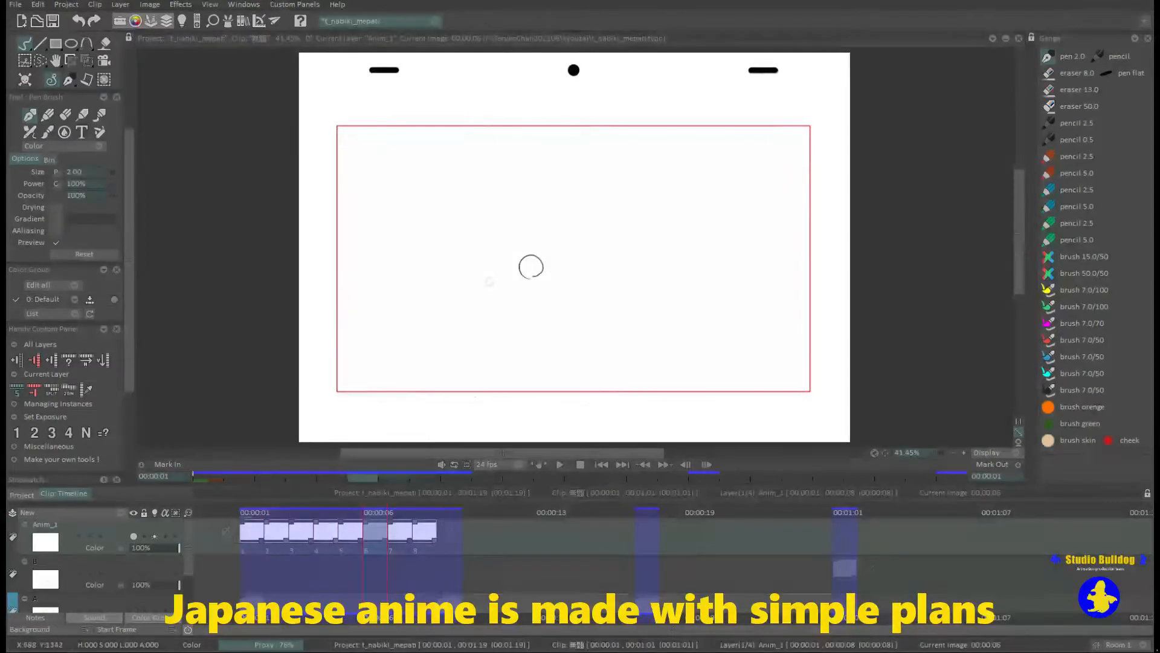
{"action": "key", "text": "Right"}
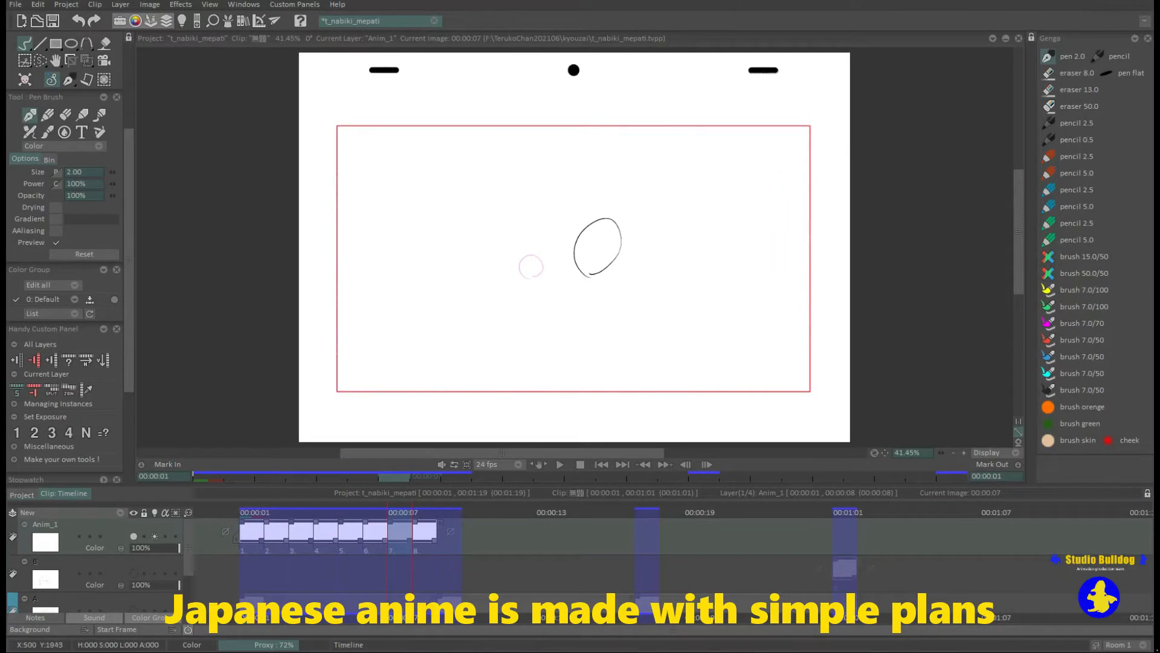
Draw the ball stretched toward the canvas's upper-right corner on frame 8, motion lines on frame 9, and add a blank frame 10.
{"action": "key", "text": "Right"}
{"action": "left_click_drag", "start_coordinate": [725, 118], "coordinate": [772, 96]}
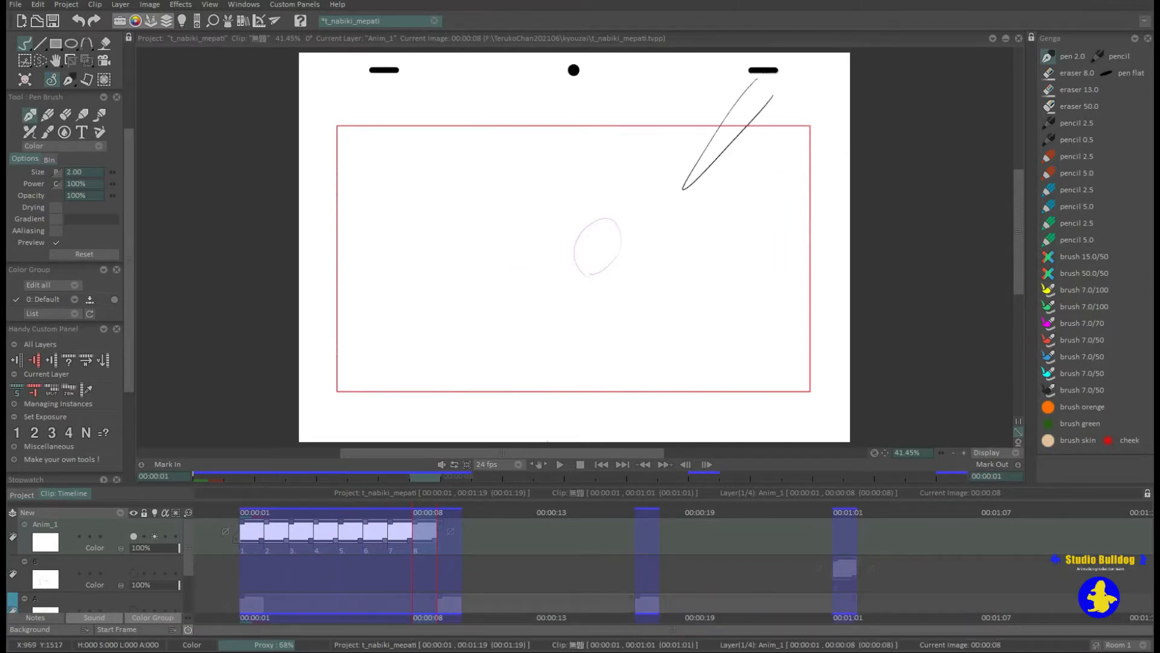
{"action": "left_click", "coordinate": [441, 548]}
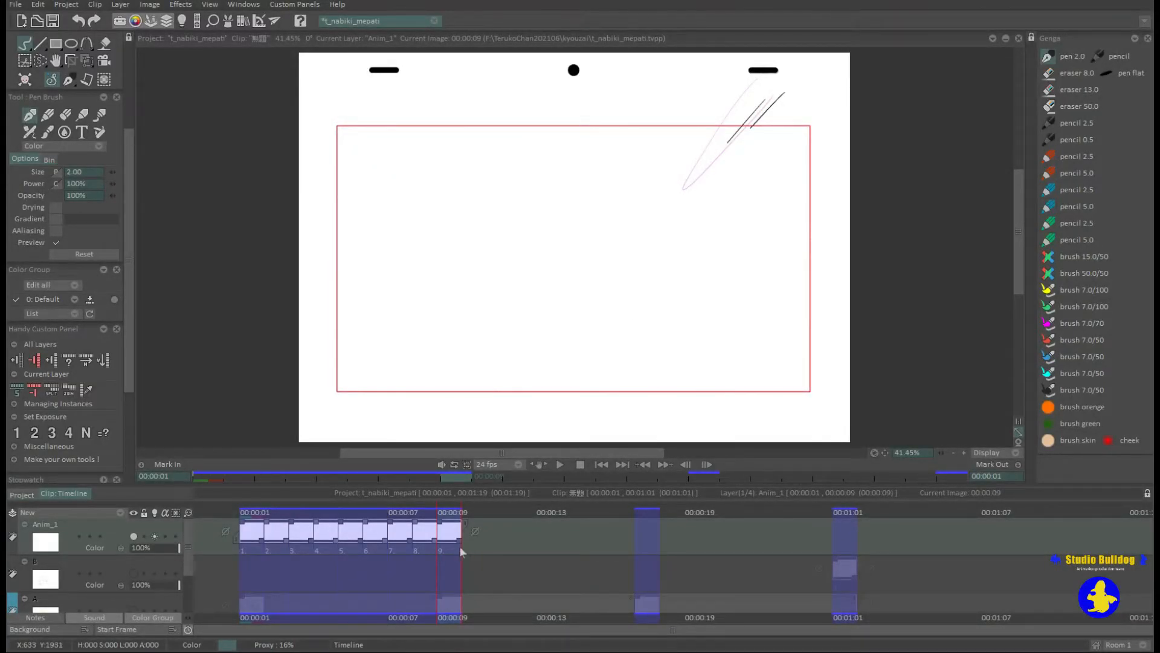
{"action": "key", "text": "Right"}
Set the exposure of all ten Anim_1 instances to 3 and play the animation.
{"action": "left_click_drag", "start_coordinate": [482, 550], "coordinate": [242, 559]}
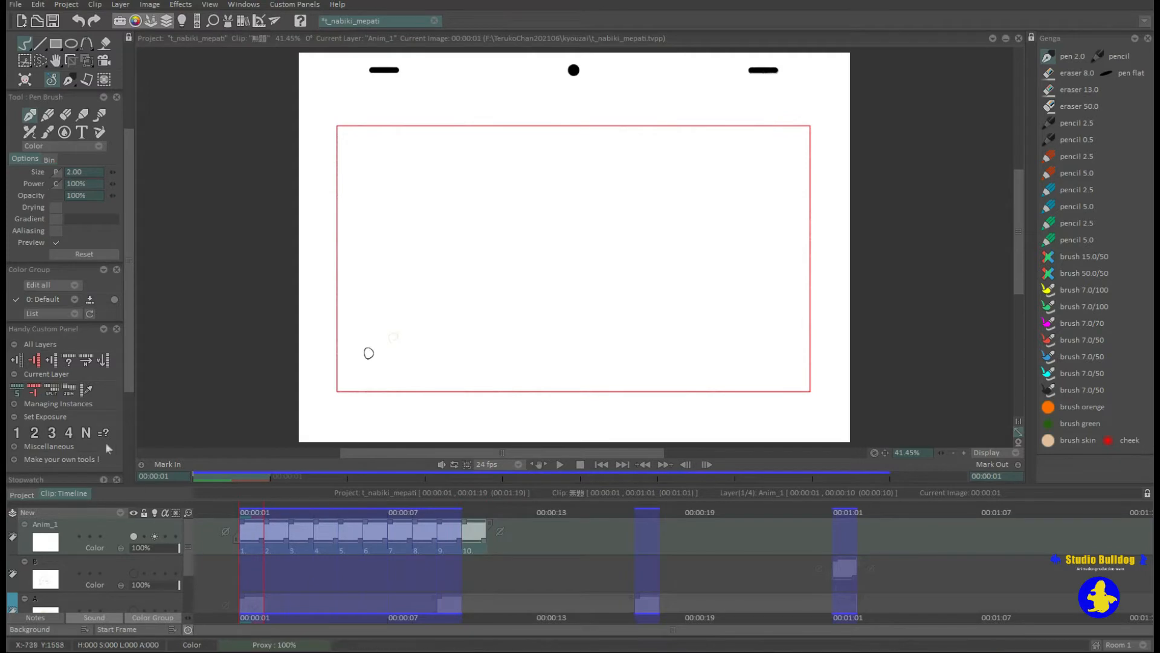
{"action": "left_click", "coordinate": [53, 434]}
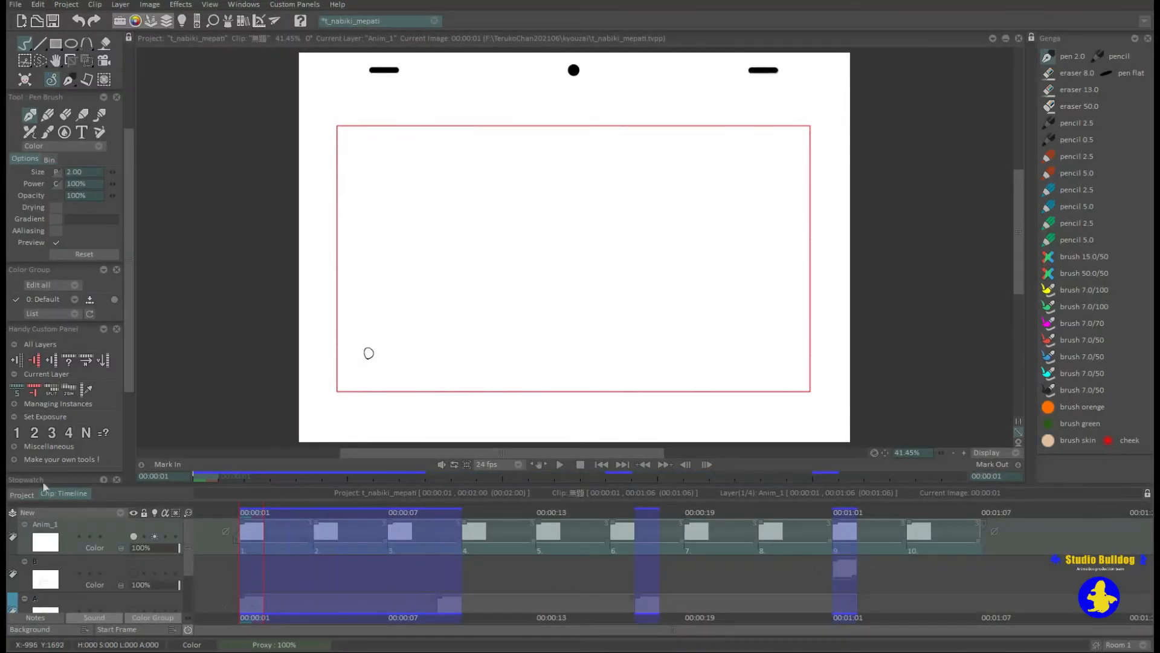
{"action": "left_click", "coordinate": [554, 541]}
{"action": "left_click", "coordinate": [560, 464]}
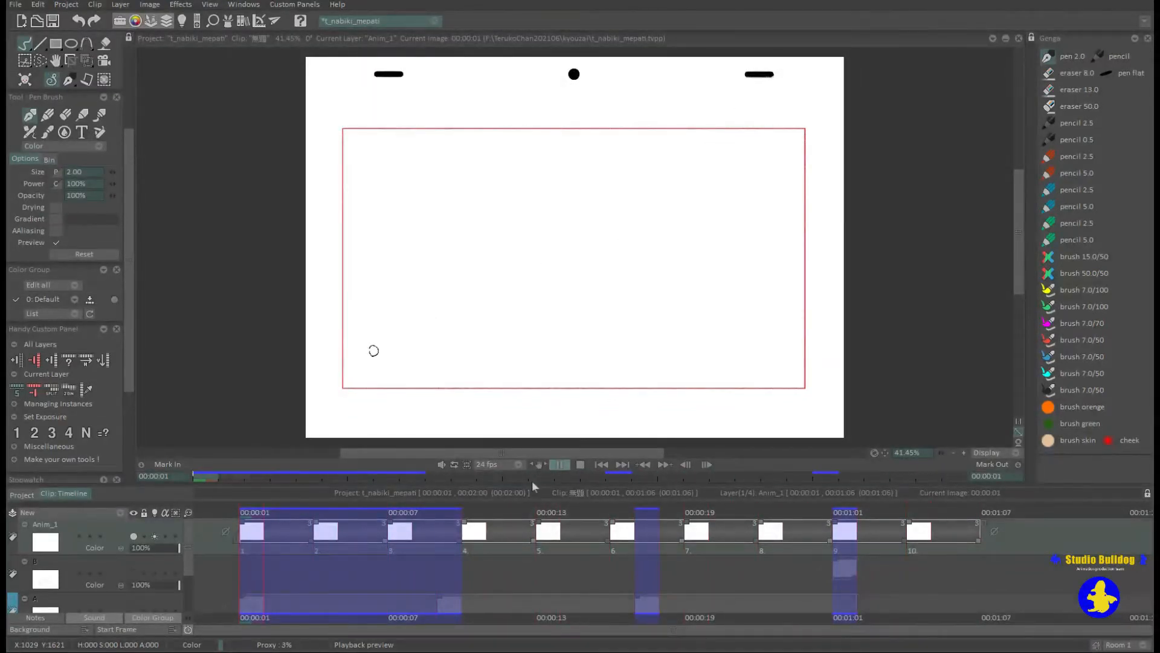
{"action": "key", "text": "Return"}
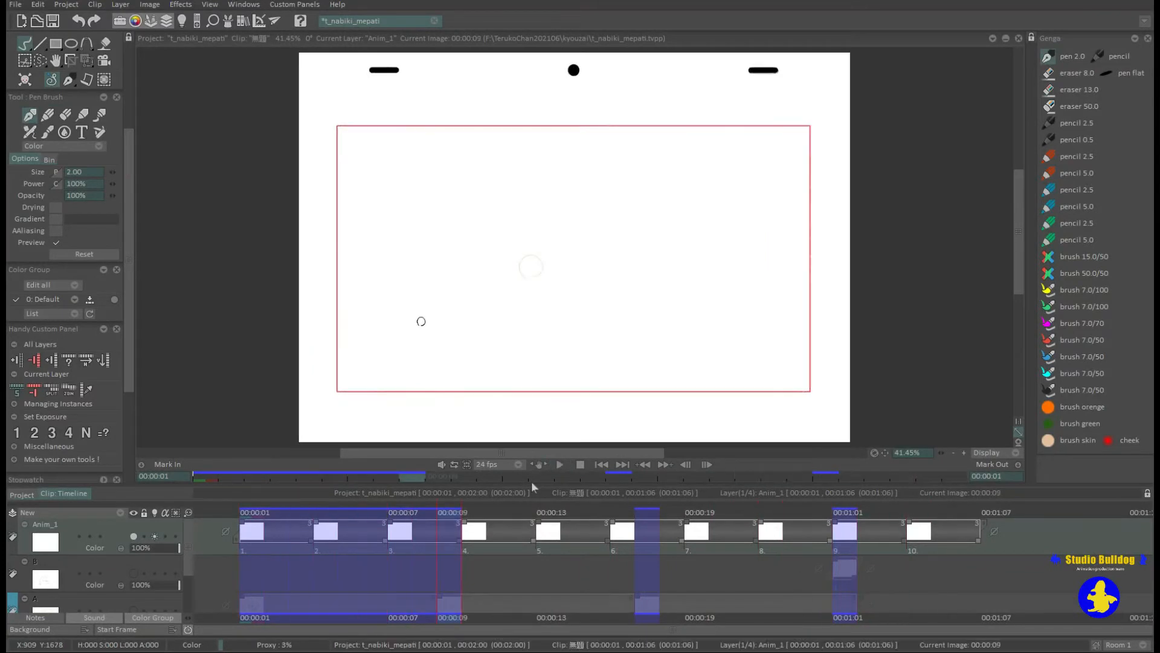
Set the exposure of all ten Anim_1 instances to 2 and play the animation.
{"action": "left_click_drag", "start_coordinate": [978, 550], "coordinate": [247, 568]}
{"action": "left_click", "coordinate": [37, 434]}
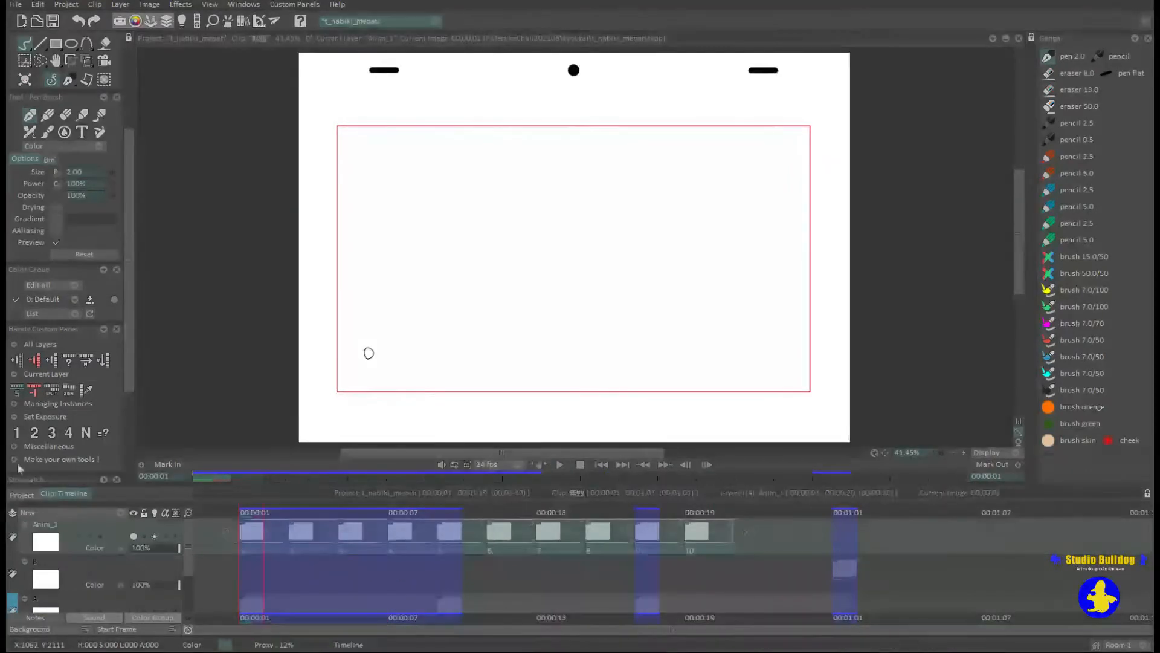
{"action": "left_click", "coordinate": [572, 573]}
{"action": "key", "text": "Return"}
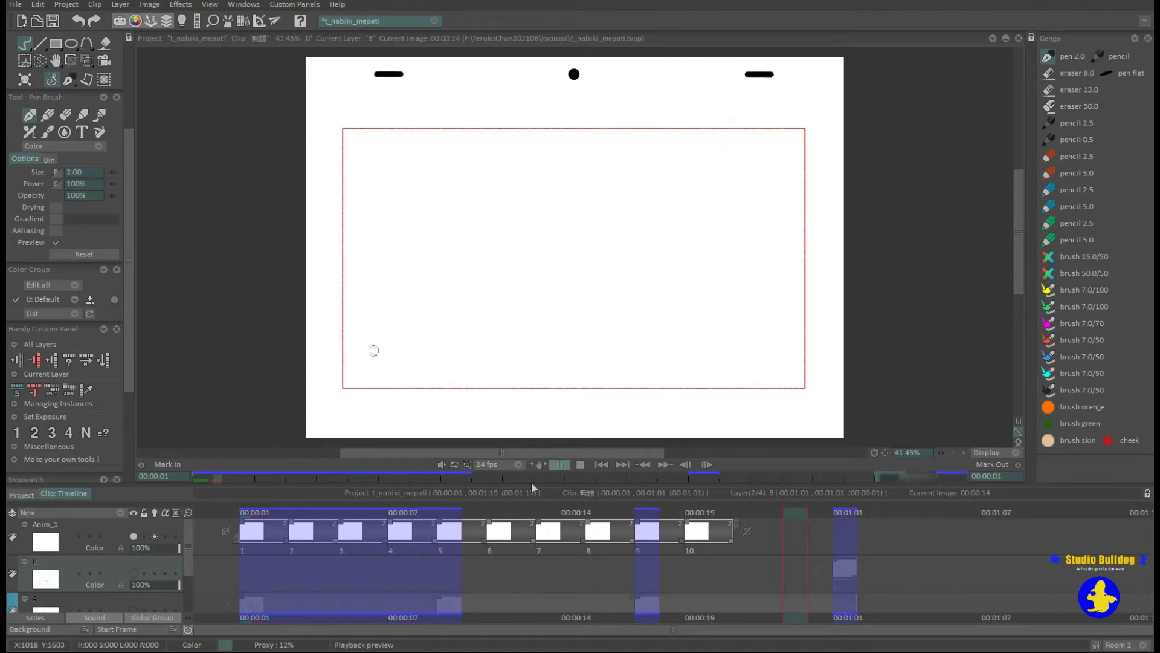
{"action": "left_click", "coordinate": [564, 468]}
Set the exposure of all ten Anim_1 instances to 1, play the animation, and go to frame 10.
{"action": "left_click_drag", "start_coordinate": [721, 550], "coordinate": [226, 563]}
{"action": "left_click", "coordinate": [16, 432]}
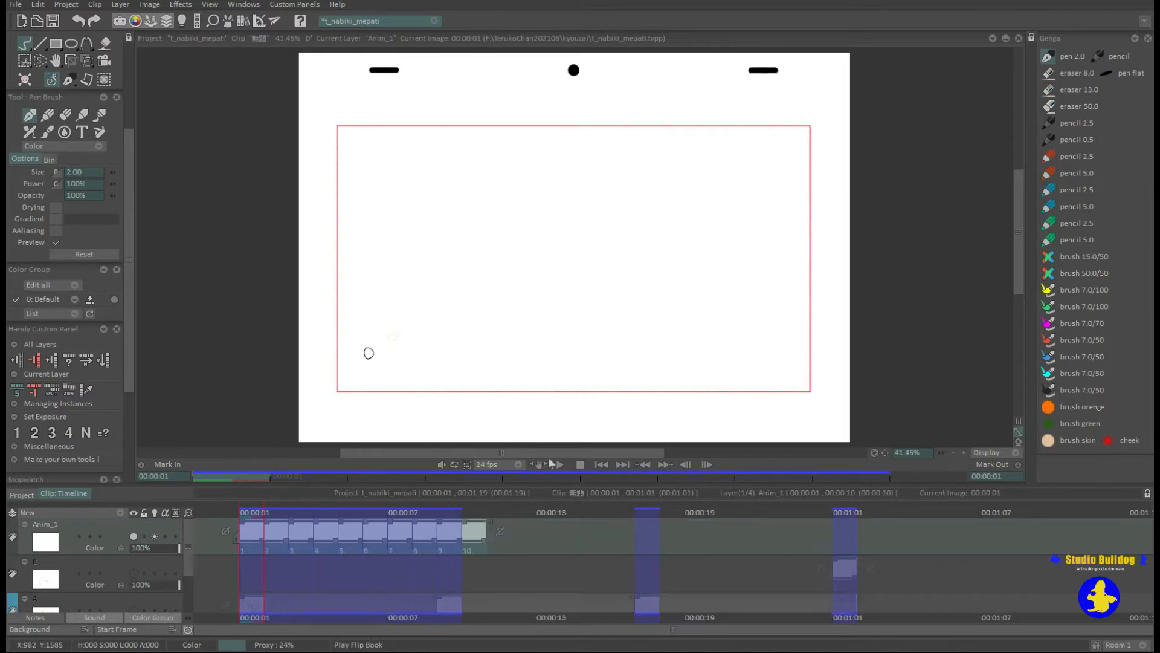
{"action": "left_click", "coordinate": [560, 464]}
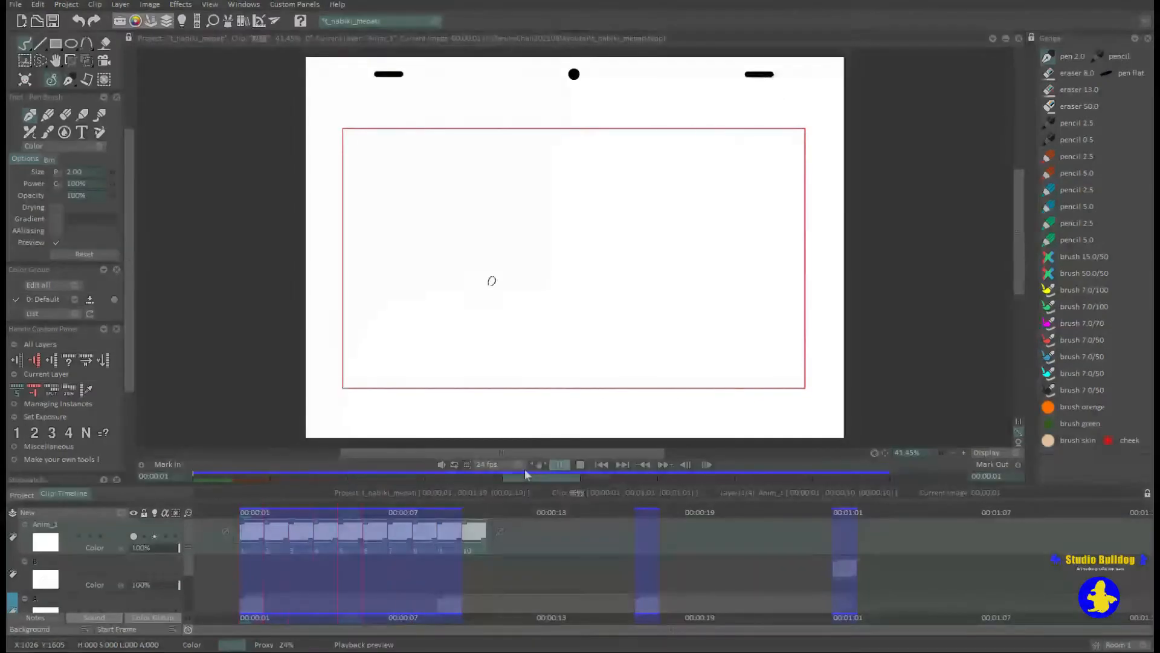
{"action": "left_click", "coordinate": [478, 548]}
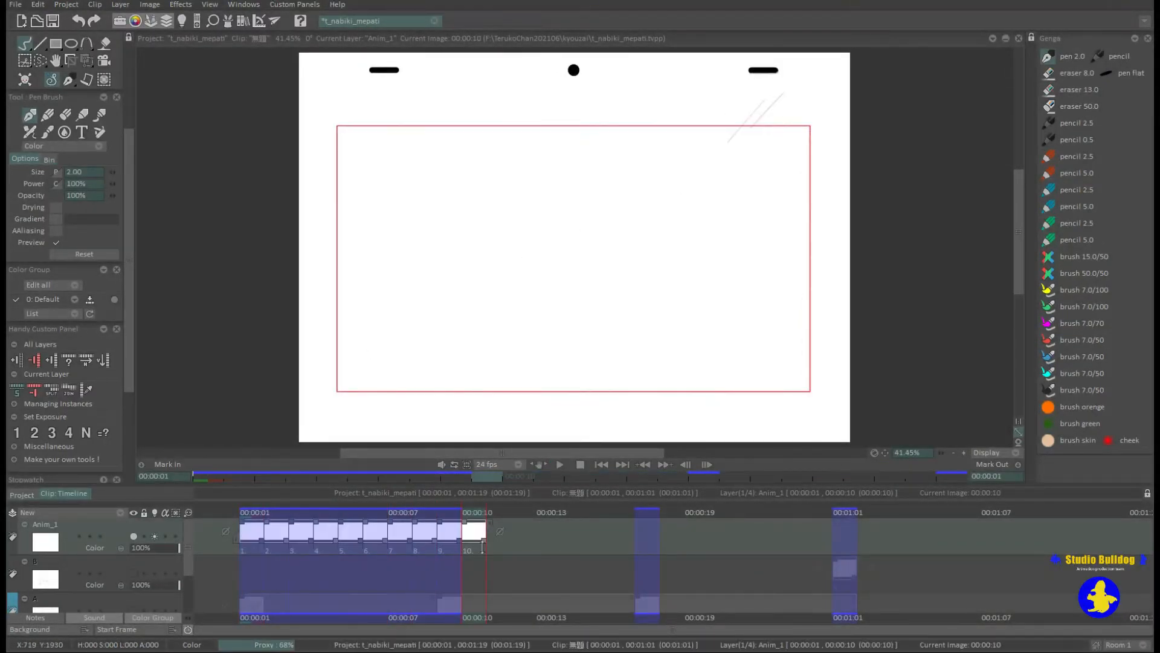
Set a custom exposure of 6 on all ten Anim_1 instances, play the animation, and stop it.
{"action": "left_click_drag", "start_coordinate": [478, 548], "coordinate": [244, 551]}
{"action": "left_click", "coordinate": [86, 432]}
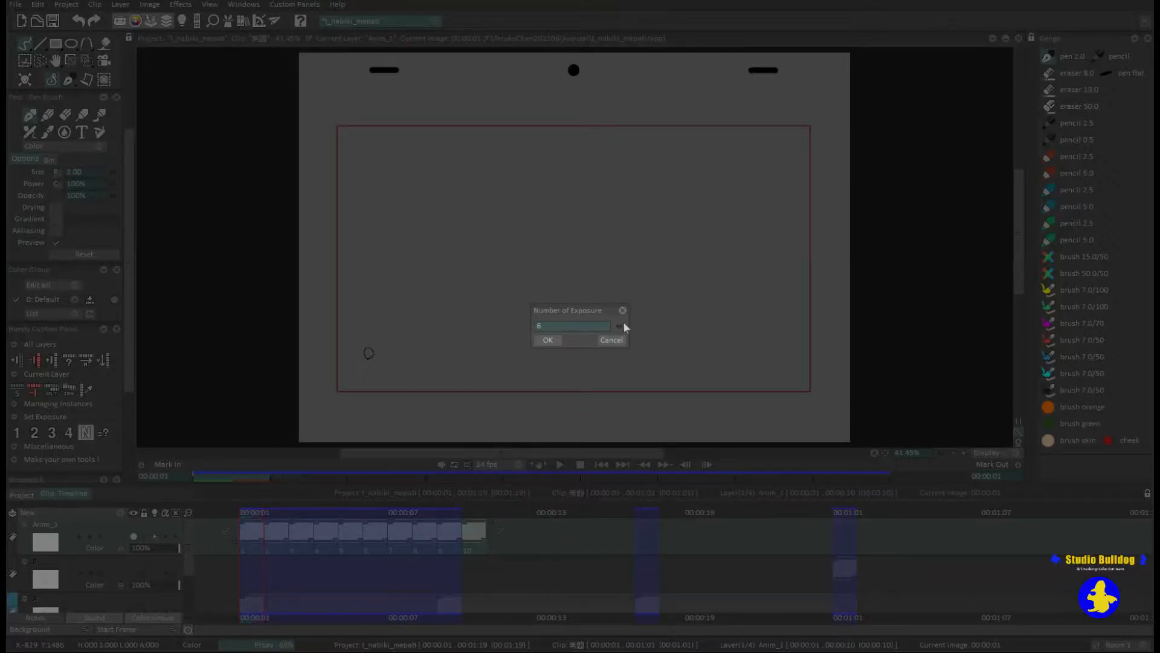
{"action": "left_click", "coordinate": [548, 340]}
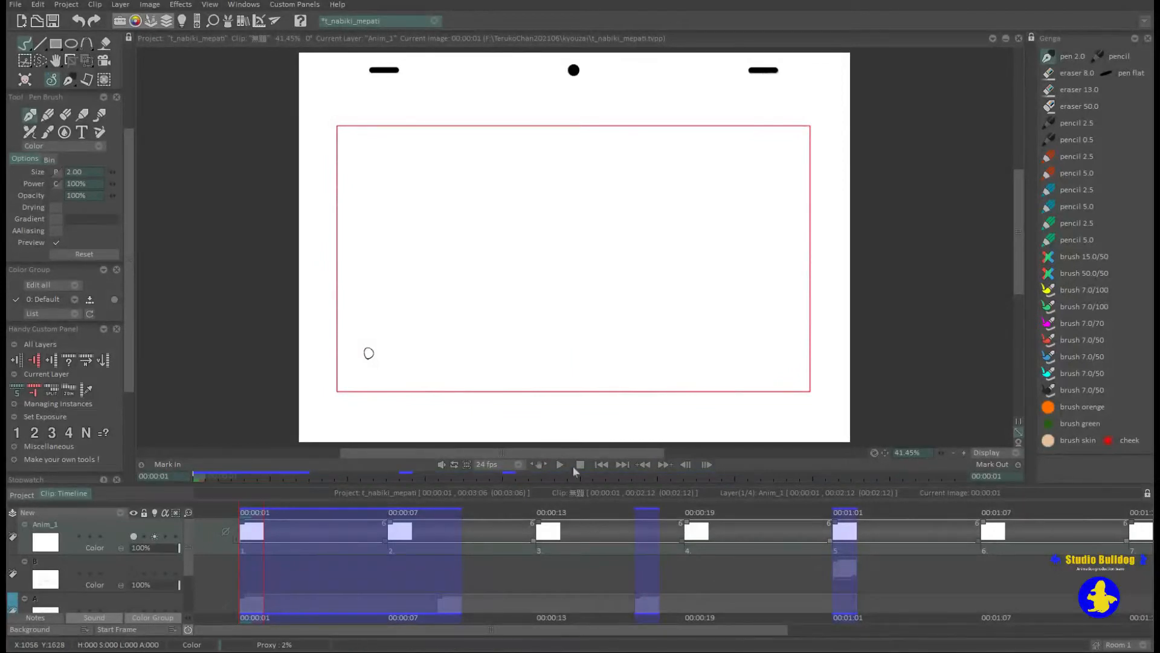
{"action": "key", "text": "space"}
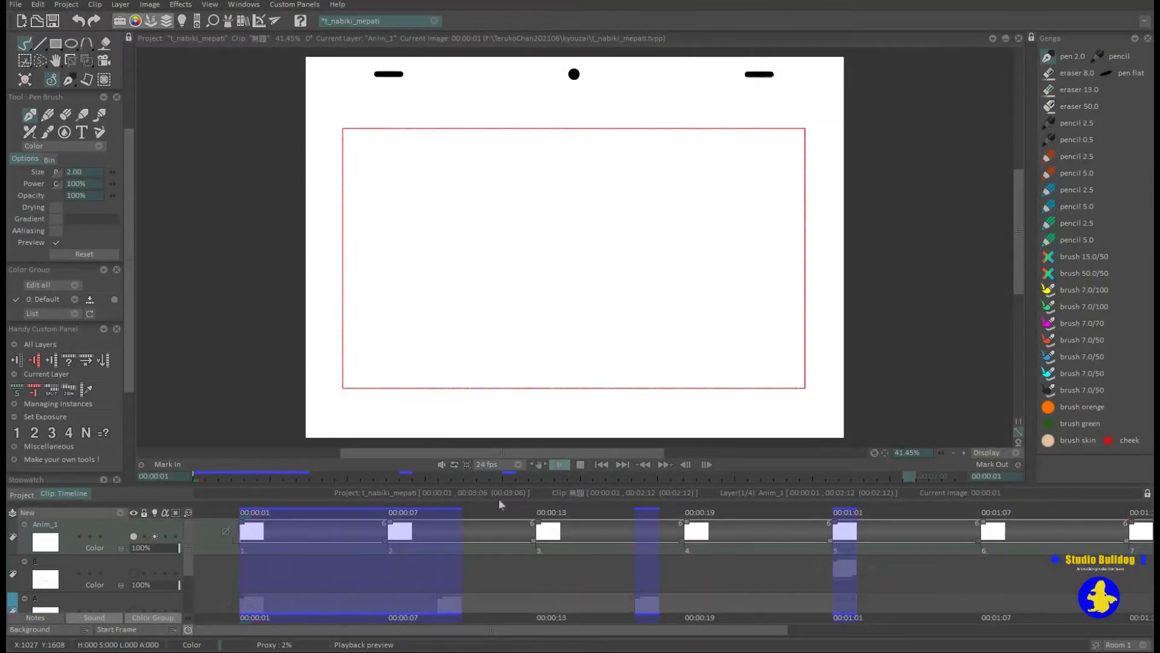
{"action": "left_click", "coordinate": [189, 543]}
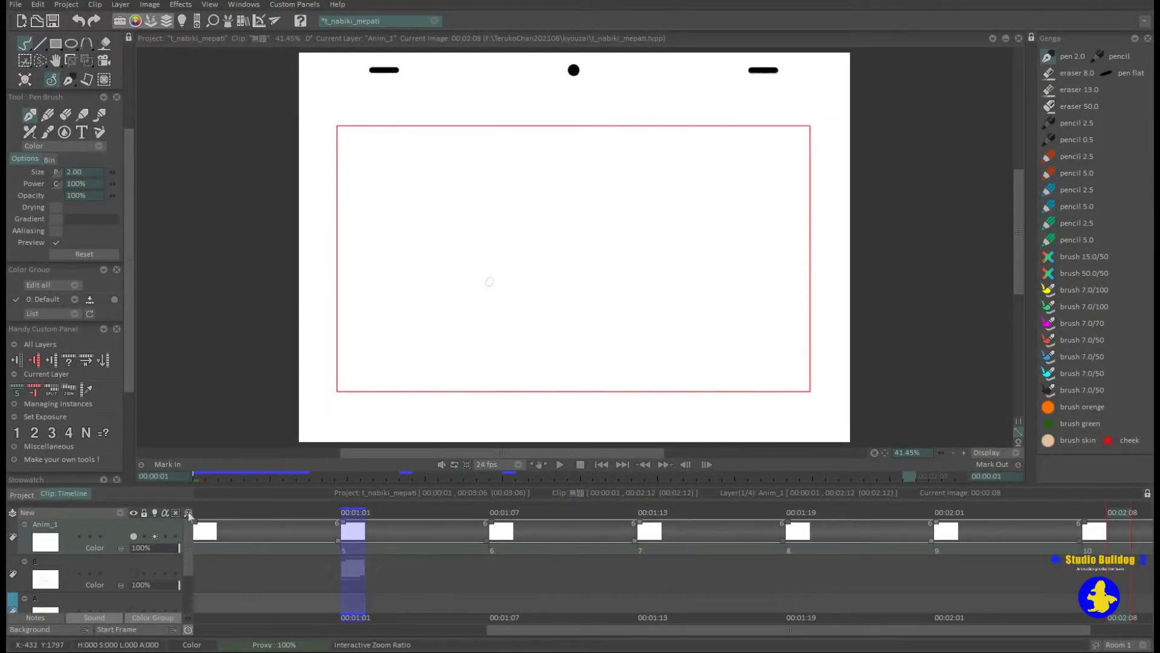
Zoom out the timeline and switch its time display to frame numbers and back to timecode.
{"action": "left_click_drag", "start_coordinate": [188, 514], "coordinate": [190, 559]}
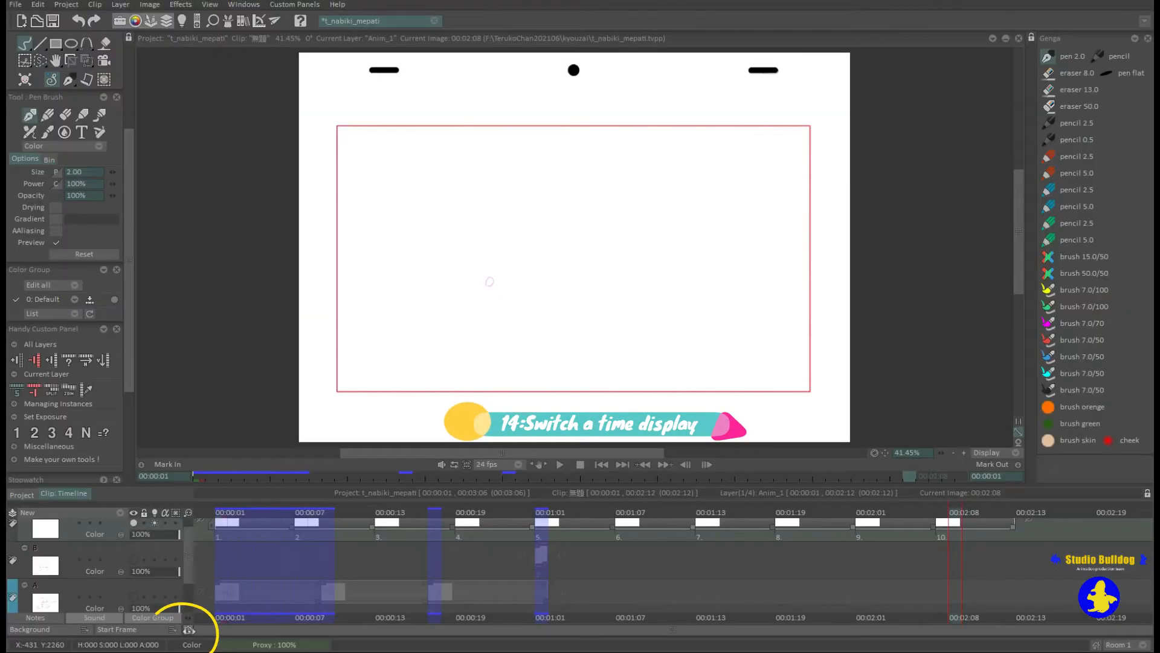
{"action": "left_click", "coordinate": [189, 630]}
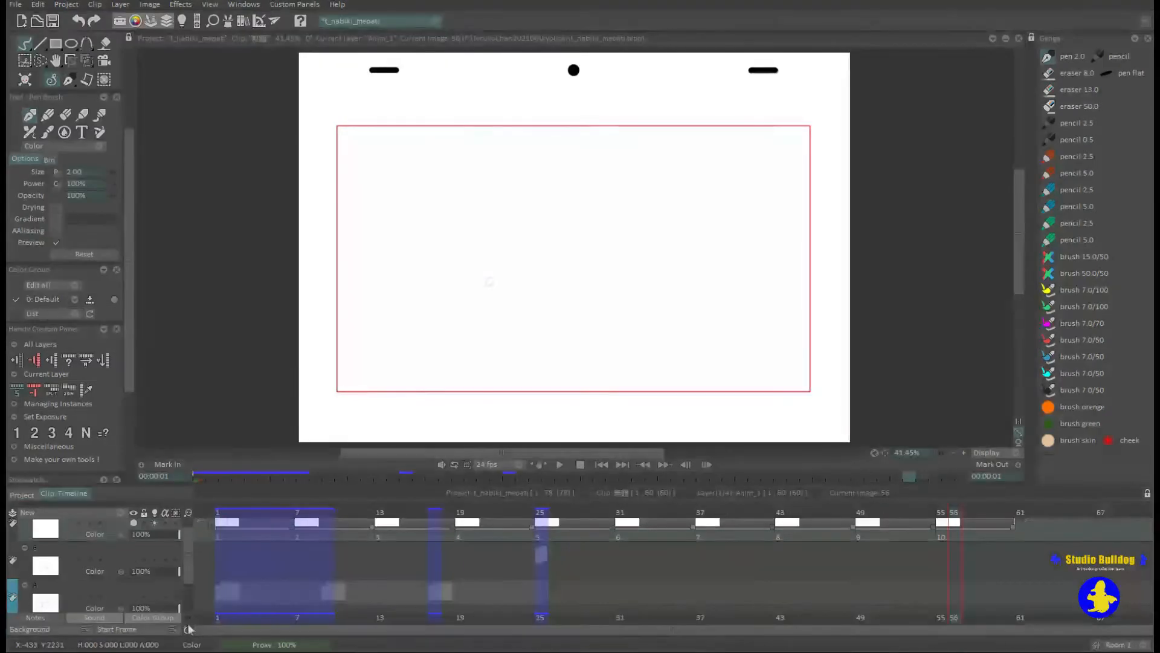
{"action": "left_click", "coordinate": [188, 630]}
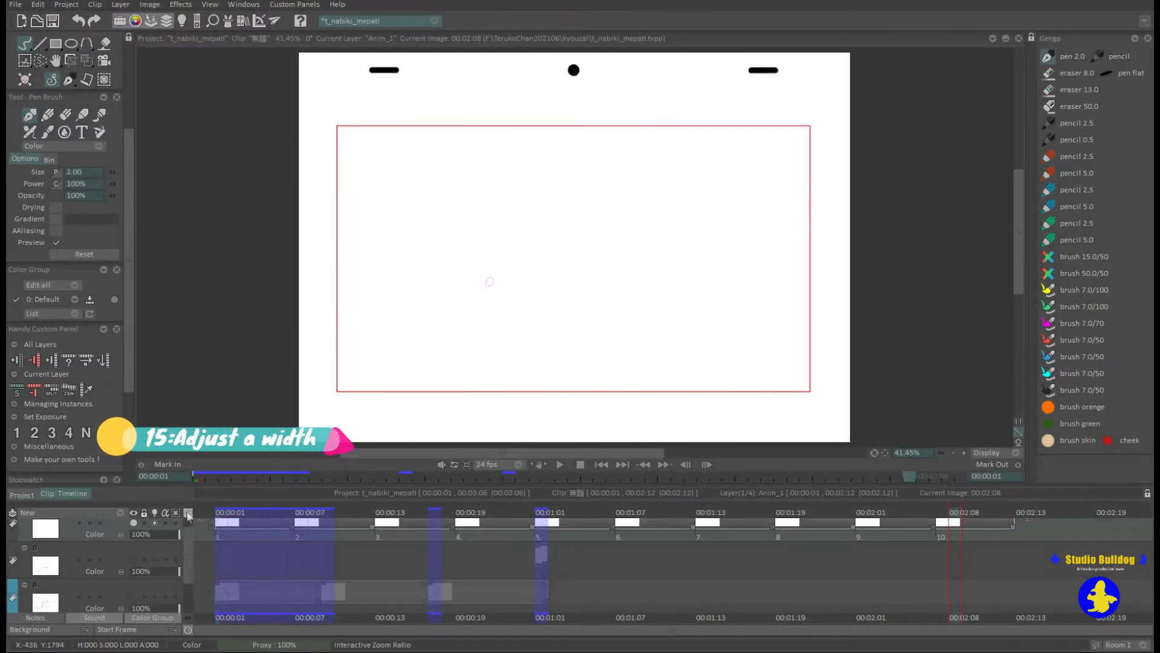
Widen the frames in the timeline and return the timeline view to its first frames and the Anim_1 layer.
{"action": "left_click_drag", "start_coordinate": [189, 513], "coordinate": [199, 513]}
{"action": "left_click_drag", "start_coordinate": [513, 630], "coordinate": [188, 625]}
{"action": "left_click_drag", "start_coordinate": [190, 571], "coordinate": [190, 547]}
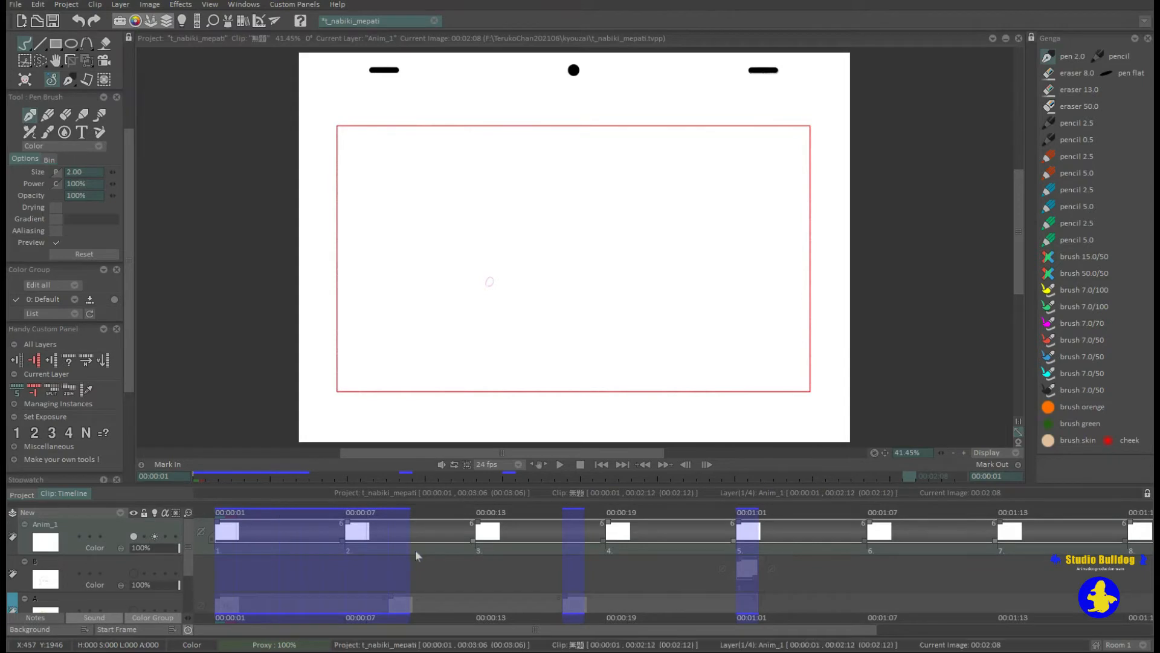
Narrow the timeline frames and set the exposure of all ten Anim_1 instances back to 1.
{"action": "left_click", "coordinate": [250, 549]}
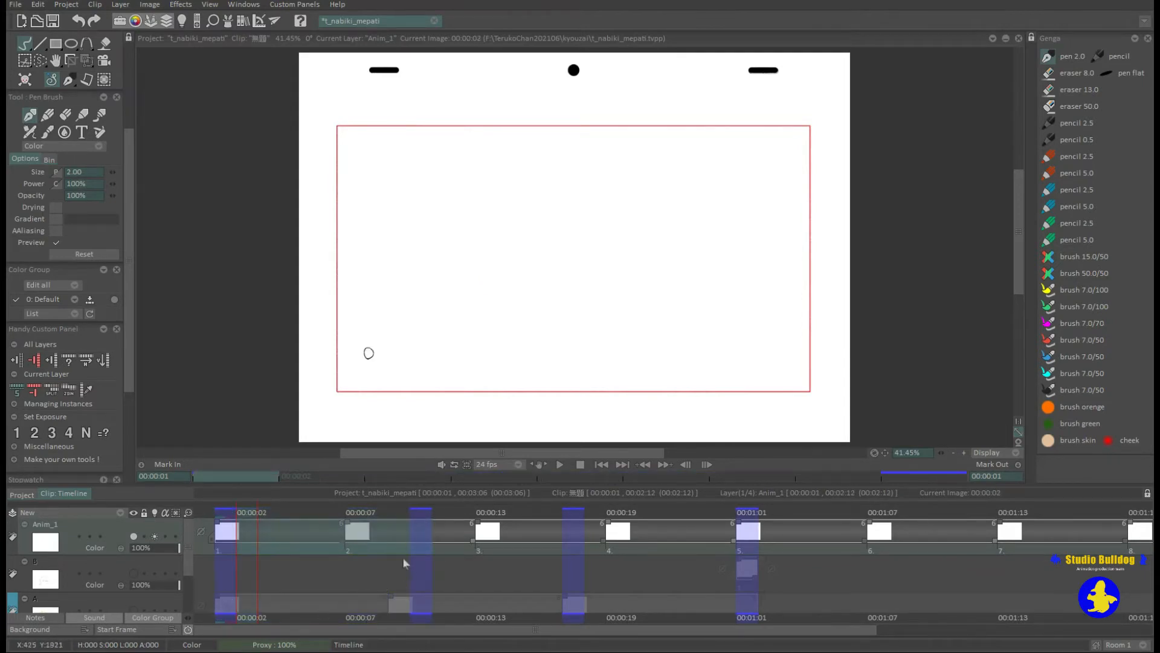
{"action": "left_click_drag", "start_coordinate": [188, 513], "coordinate": [173, 513]}
{"action": "left_click_drag", "start_coordinate": [1035, 542], "coordinate": [271, 565]}
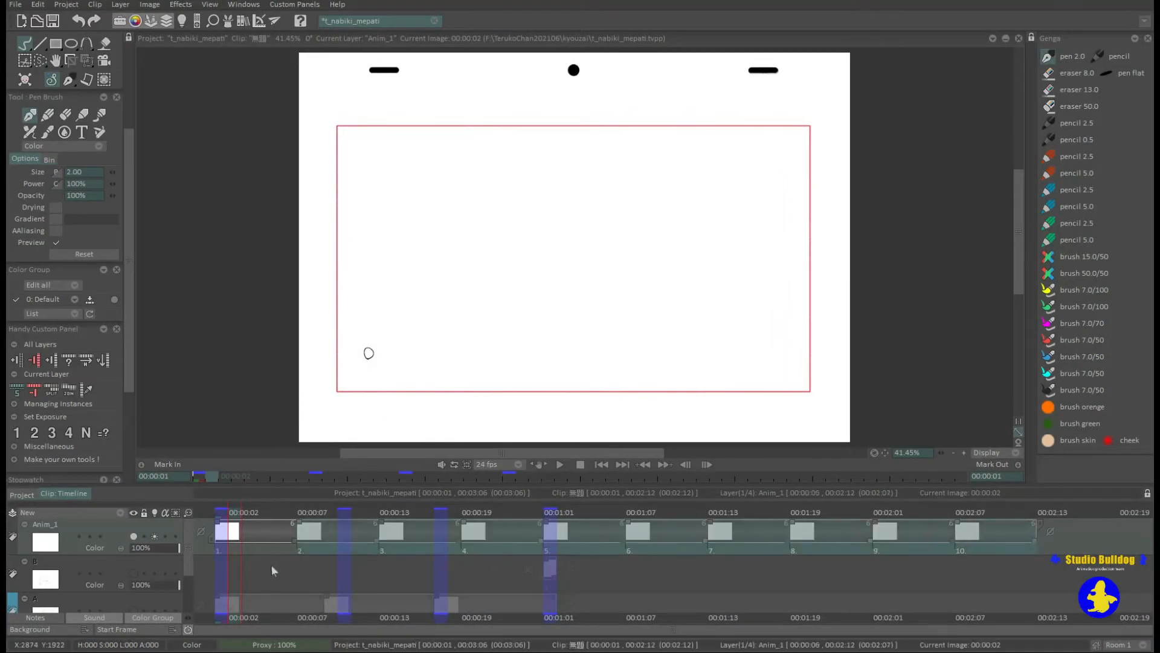
{"action": "left_click", "coordinate": [16, 433]}
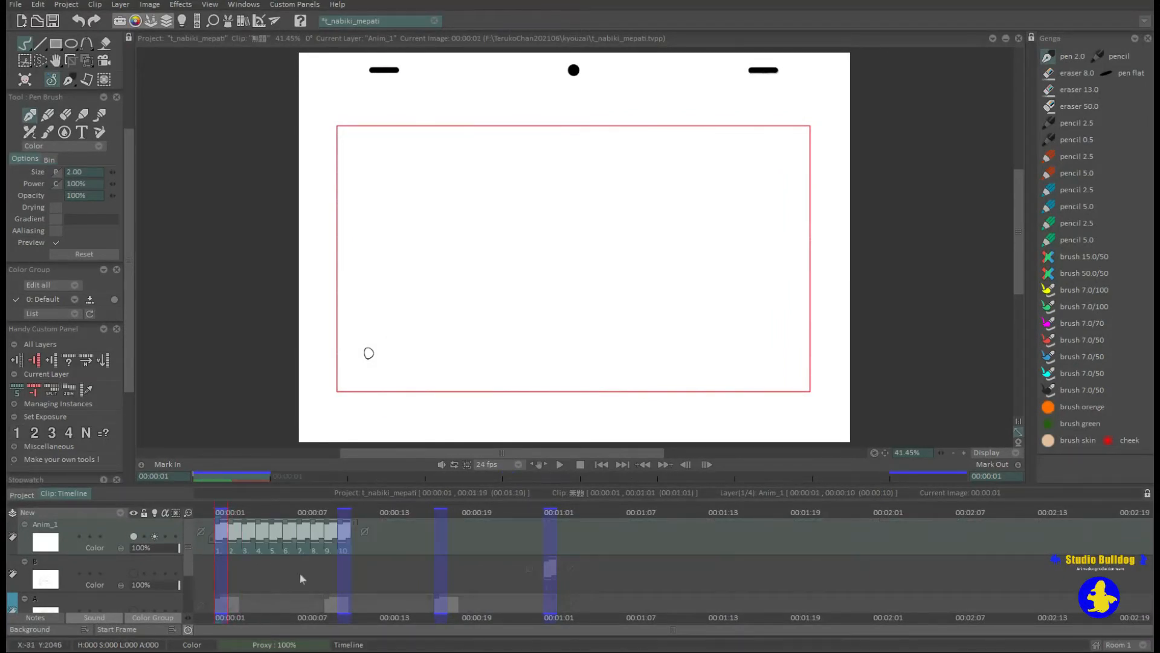
Split Anim_1 instances 5 to 10 onto a separate layer and join the two layers back into one.
{"action": "left_click_drag", "start_coordinate": [345, 544], "coordinate": [279, 549]}
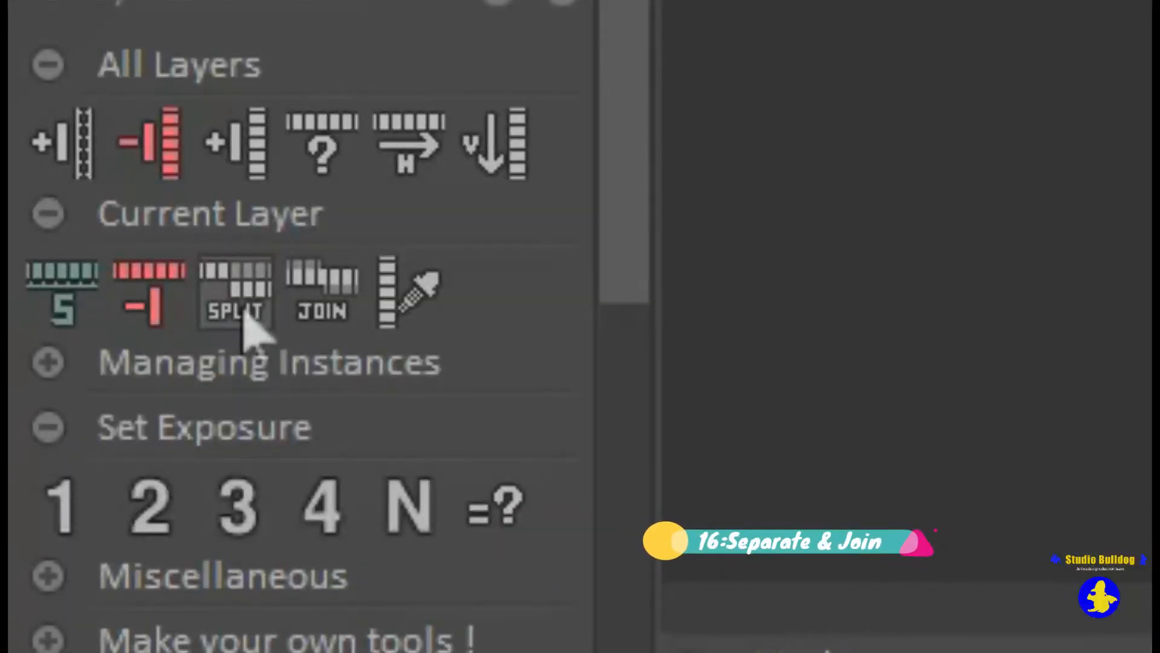
{"action": "left_click", "coordinate": [245, 314]}
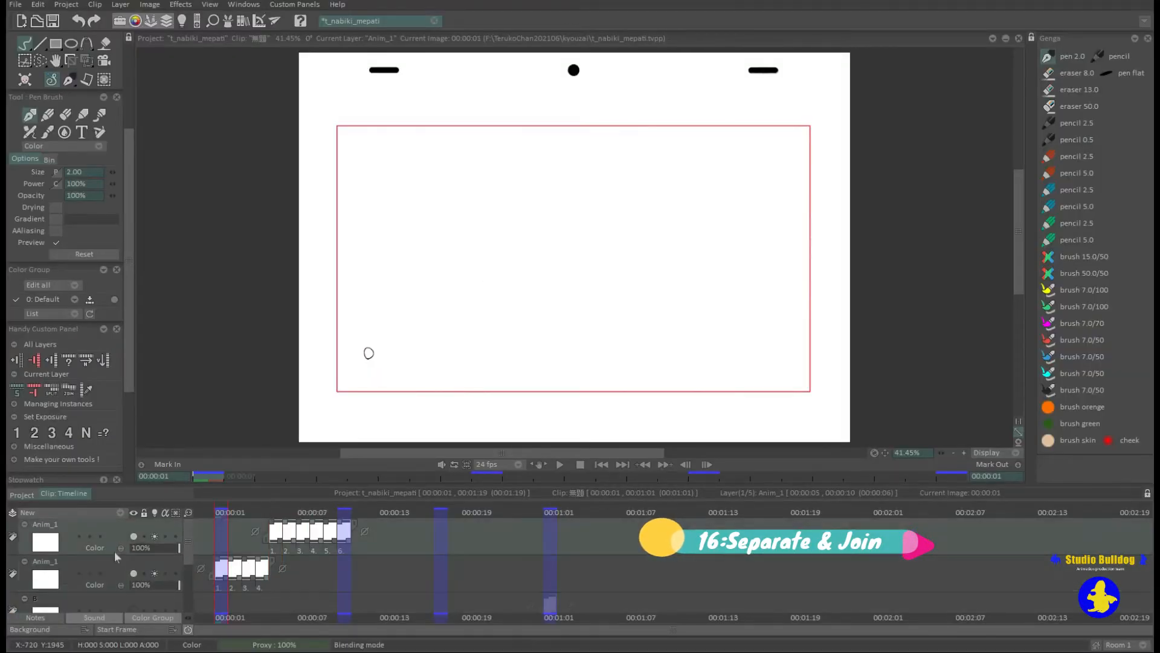
{"action": "left_click", "coordinate": [114, 563], "text": "shift"}
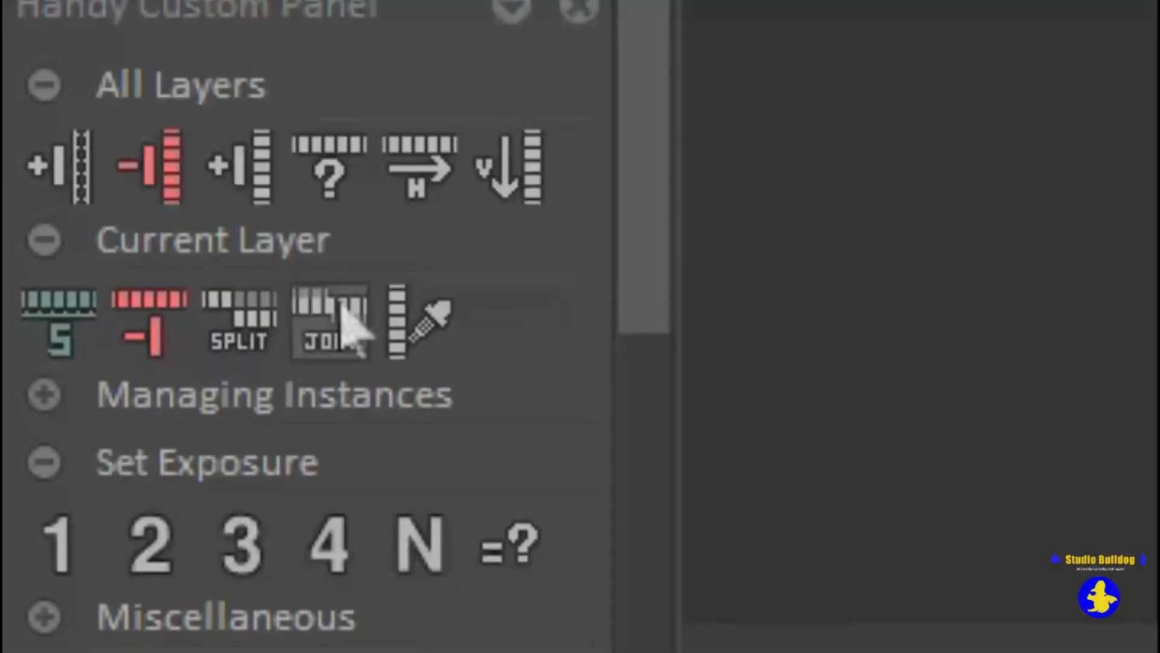
{"action": "left_click", "coordinate": [349, 328]}
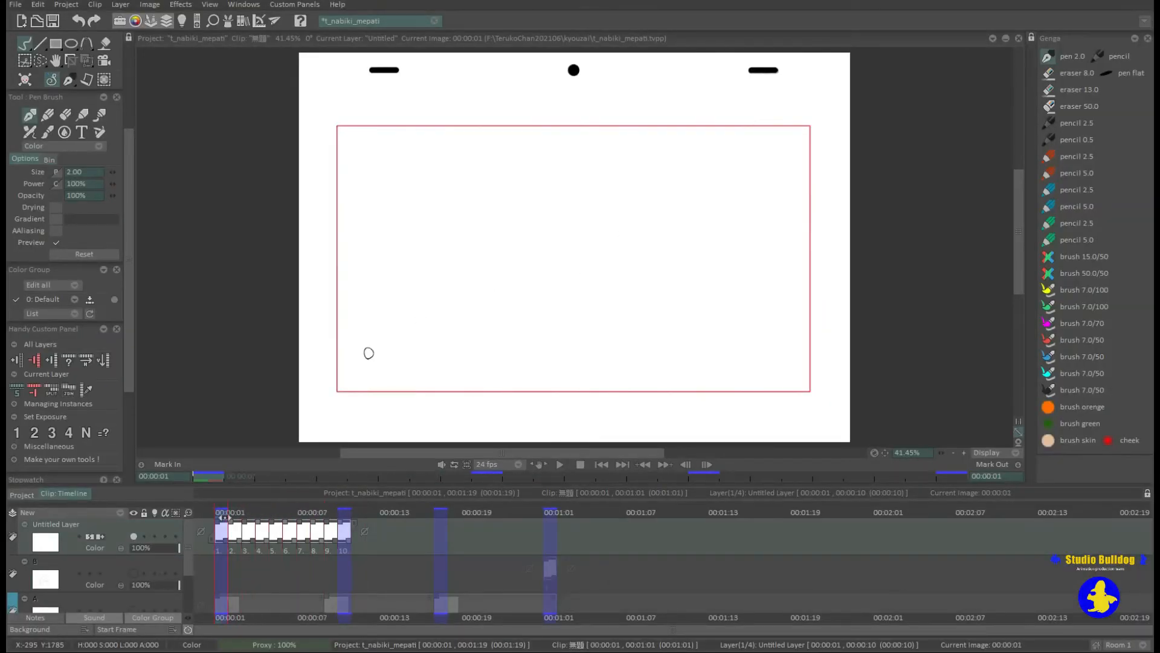
Collapse the Handy Custom Panel, expand the Stopwatch, run it briefly, and reset it.
{"action": "left_click", "coordinate": [104, 329]}
{"action": "left_click", "coordinate": [103, 345]}
{"action": "scroll", "coordinate": [122, 325], "scroll_direction": "down", "scroll_amount": 4}
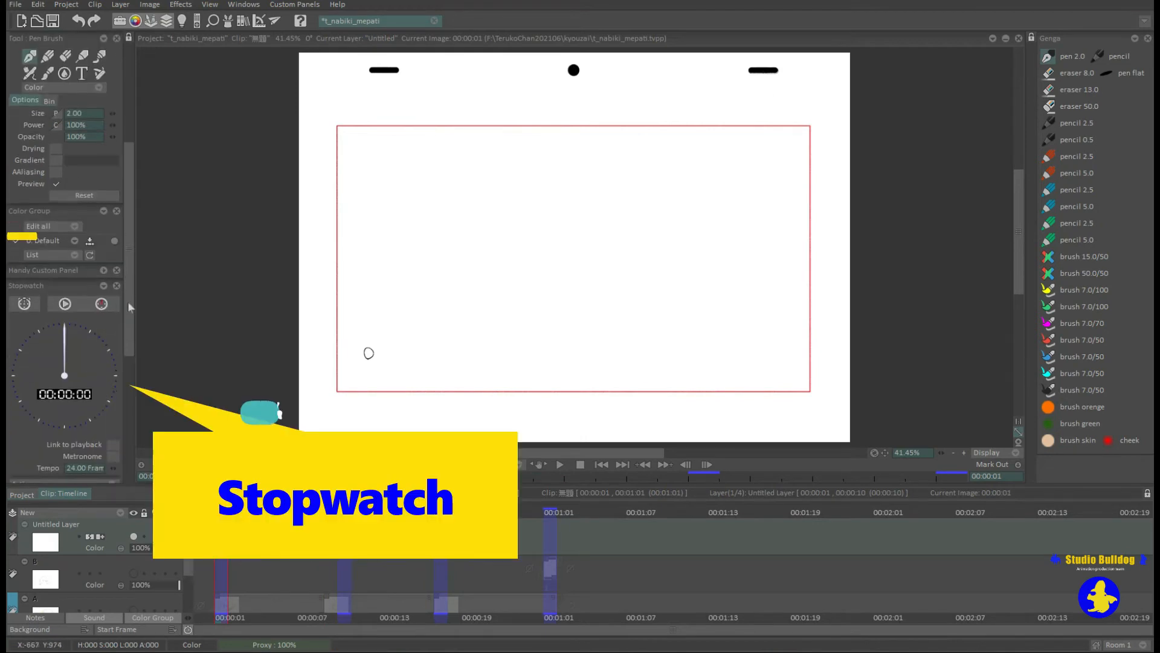
{"action": "left_click", "coordinate": [65, 266]}
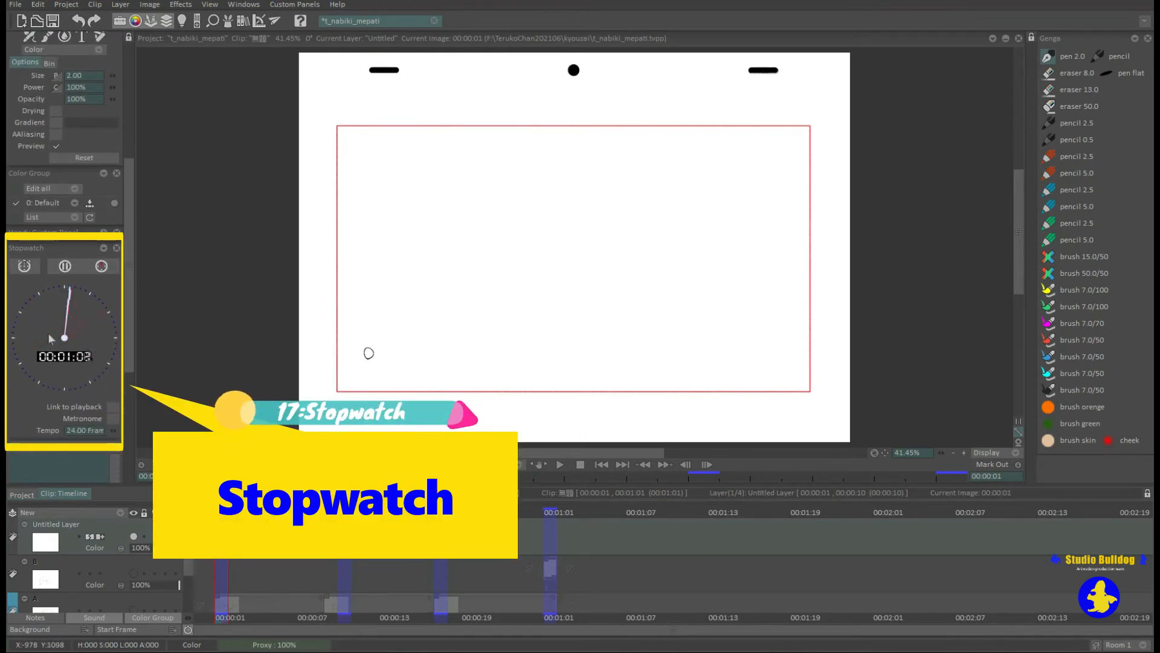
{"action": "left_click", "coordinate": [101, 266]}
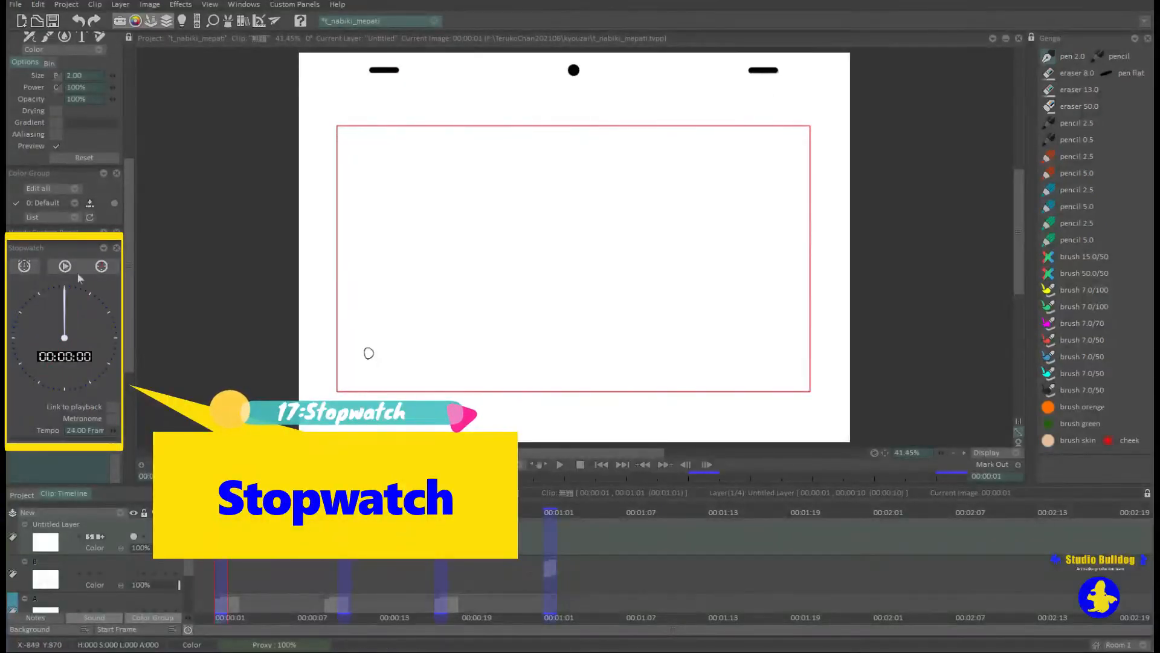
Time two short runs with the Stopwatch, pausing each one and resetting between them.
{"action": "left_click", "coordinate": [66, 267]}
{"action": "left_click", "coordinate": [66, 266]}
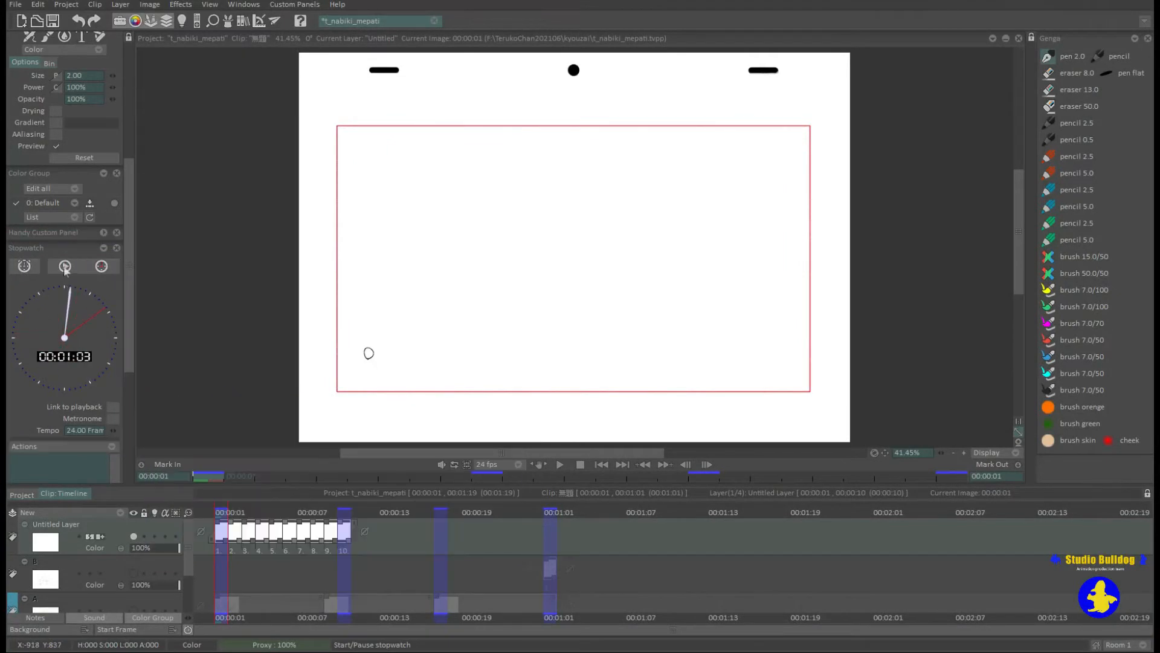
{"action": "left_click", "coordinate": [102, 266]}
{"action": "left_click", "coordinate": [65, 266]}
{"action": "left_click", "coordinate": [65, 267]}
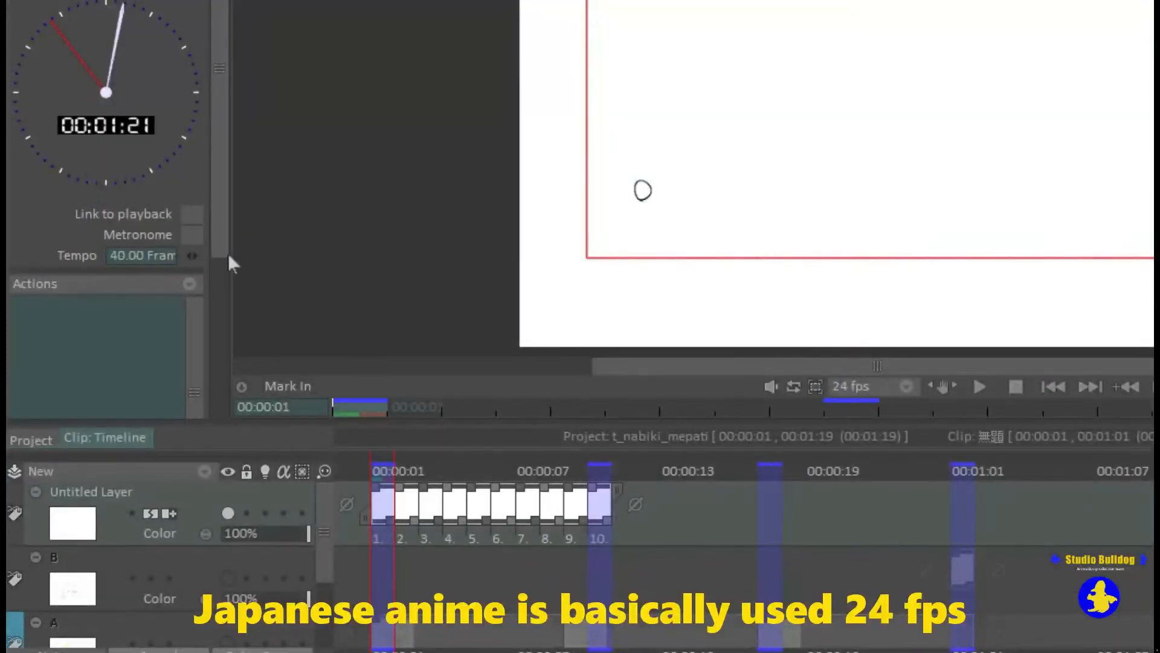
Try different Stopwatch tempos, set it to 24 frames, and choose 24 as the playback frame rate.
{"action": "mouse_move", "coordinate": [228, 254]}
{"action": "left_mouse_down"}
{"action": "mouse_move", "coordinate": [186, 255]}
{"action": "mouse_move", "coordinate": [212, 254]}
{"action": "left_mouse_up"}
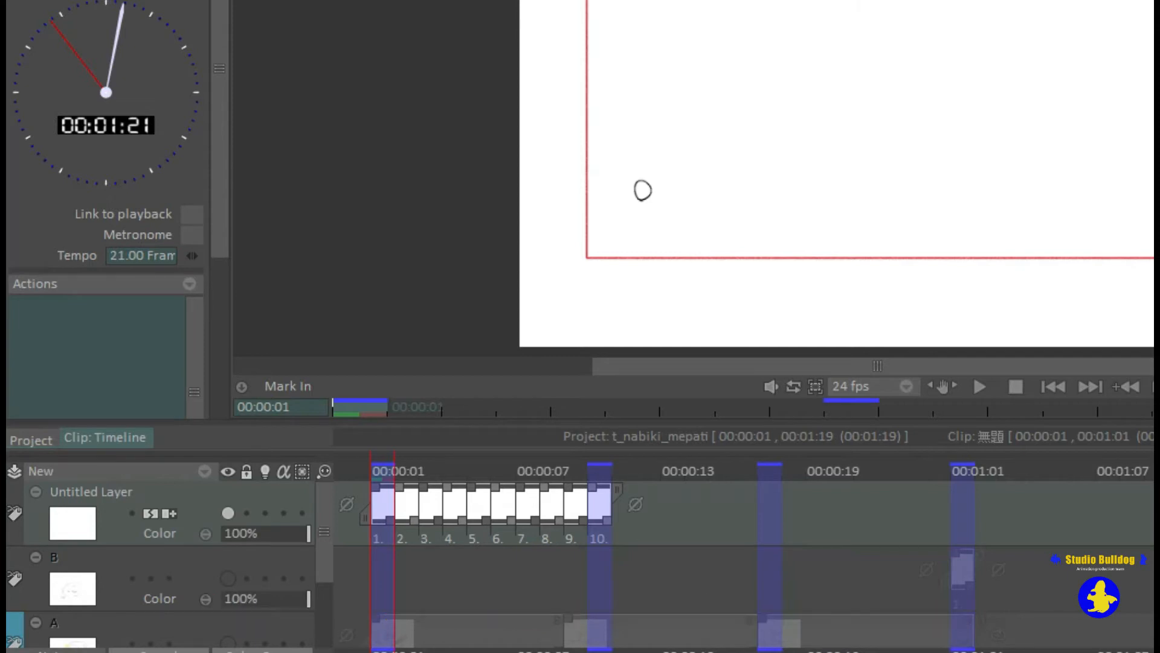
{"action": "left_click_drag", "start_coordinate": [185, 257], "coordinate": [194, 260]}
{"action": "left_click", "coordinate": [906, 384]}
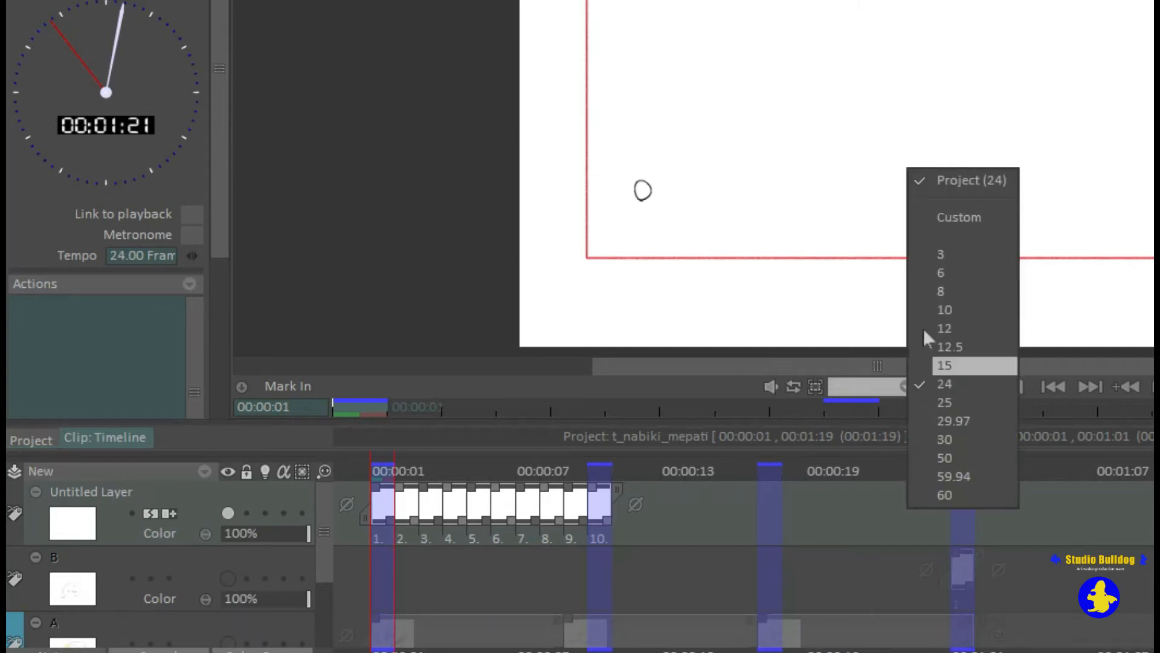
{"action": "left_click", "coordinate": [942, 386]}
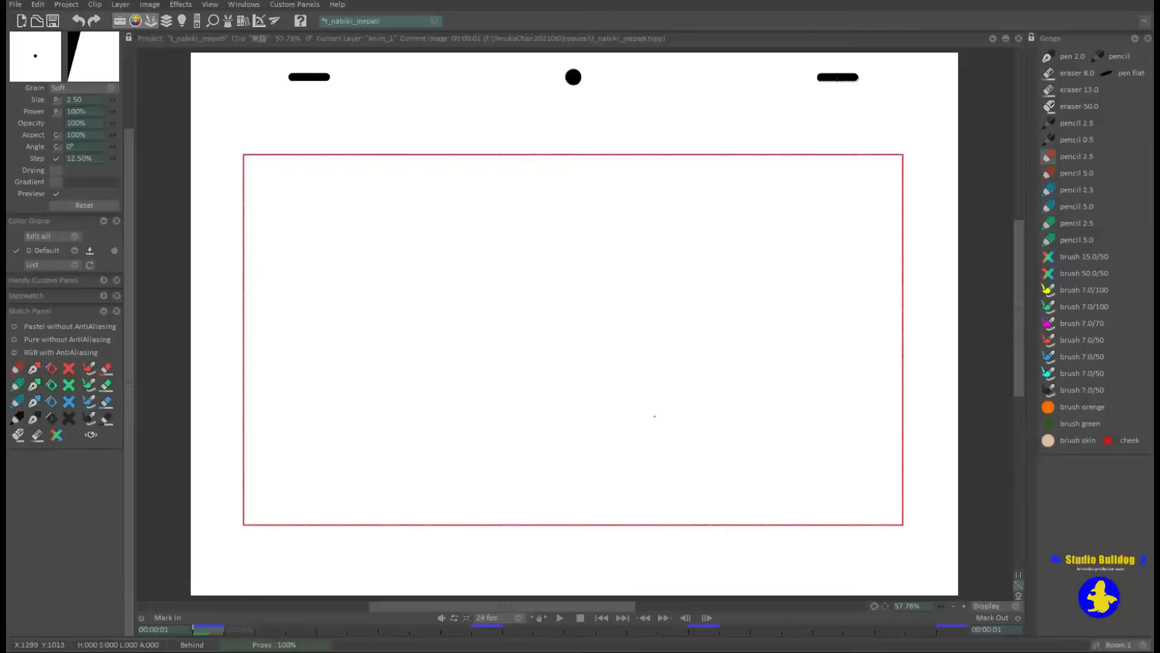
Draw a large round head with two eyes and a smile using the red 2.5 pencil.
{"action": "mouse_move", "coordinate": [640, 423]}
{"action": "left_mouse_down"}
{"action": "mouse_move", "coordinate": [679, 272]}
{"action": "mouse_move", "coordinate": [597, 433]}
{"action": "left_mouse_up"}
{"action": "left_click_drag", "start_coordinate": [532, 300], "coordinate": [534, 328]}
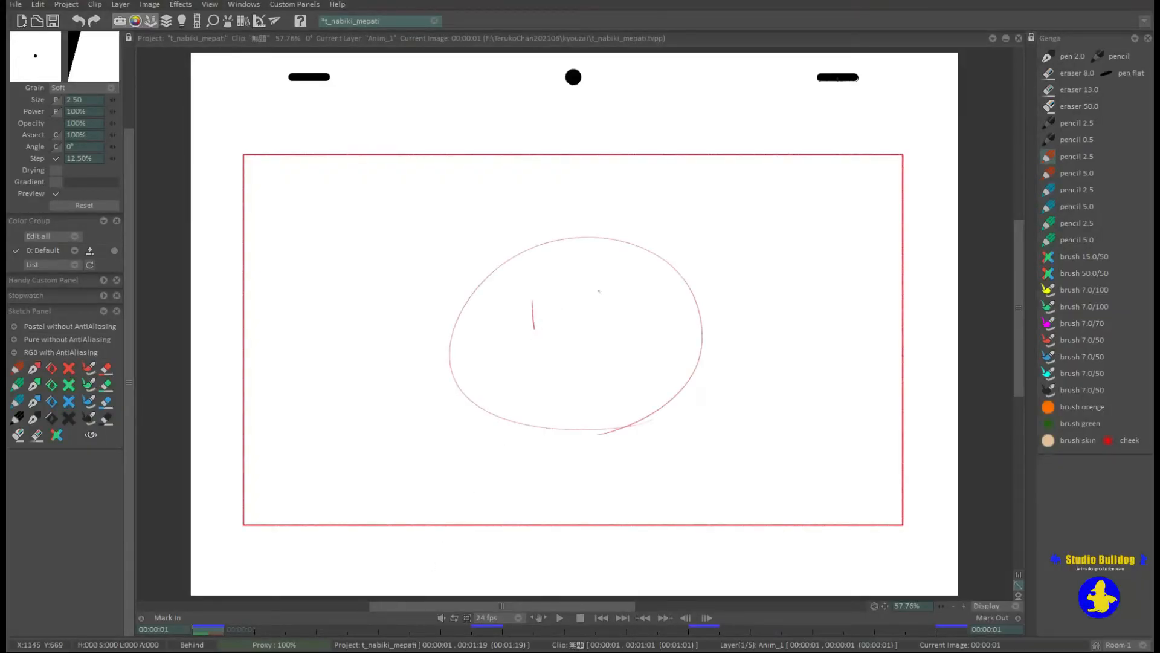
{"action": "left_click_drag", "start_coordinate": [547, 371], "coordinate": [595, 362]}
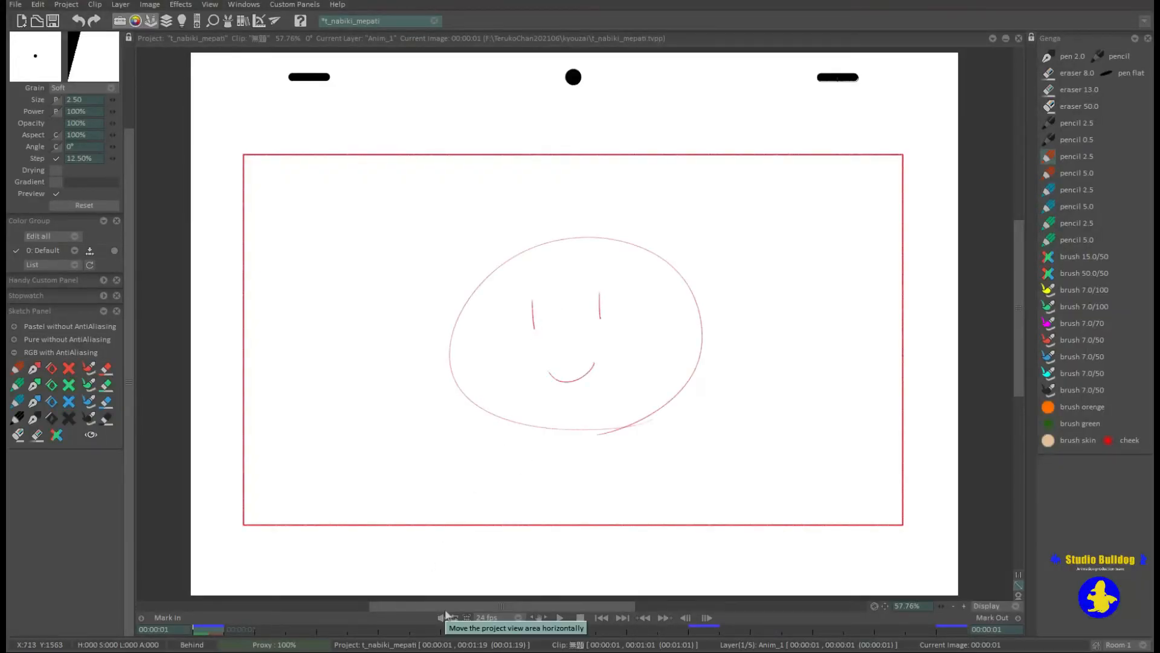
Trace the head outline, eyes and mouth over the red face with the blue 2.5 pencil.
{"action": "left_click", "coordinate": [1049, 190]}
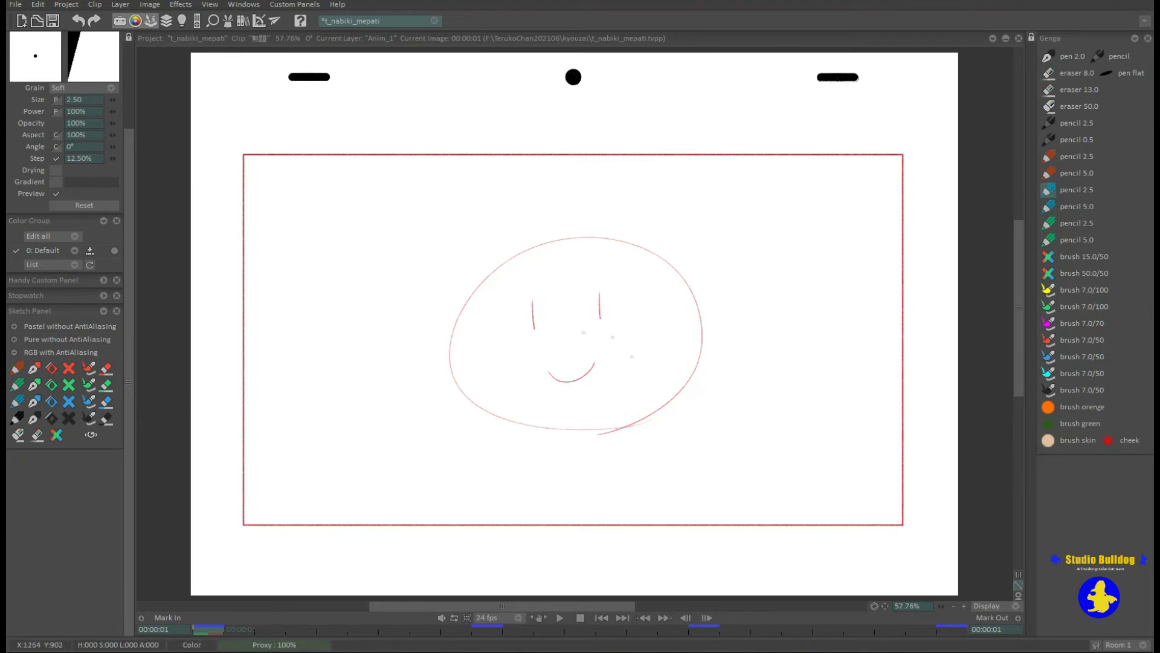
{"action": "mouse_move", "coordinate": [648, 417]}
{"action": "left_mouse_down"}
{"action": "mouse_move", "coordinate": [514, 257]}
{"action": "mouse_move", "coordinate": [610, 431]}
{"action": "left_mouse_up"}
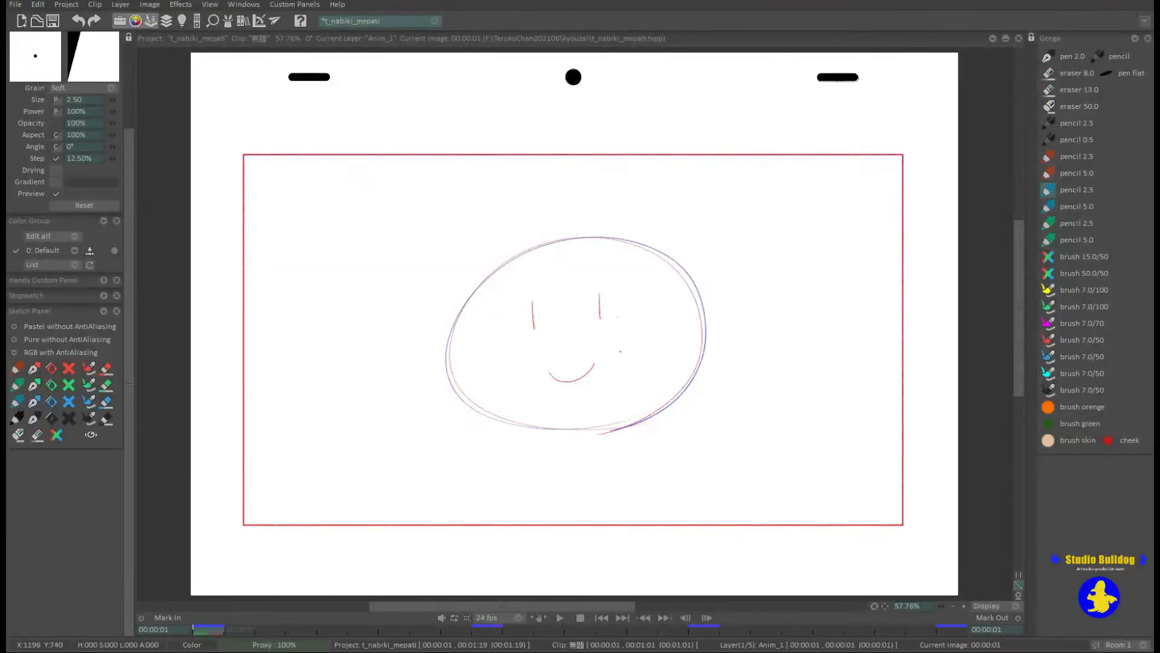
{"action": "left_click_drag", "start_coordinate": [548, 367], "coordinate": [593, 361]}
Clear all blue lines from the face drawing, comparing before and after with undo and redo.
{"action": "left_click", "coordinate": [69, 401]}
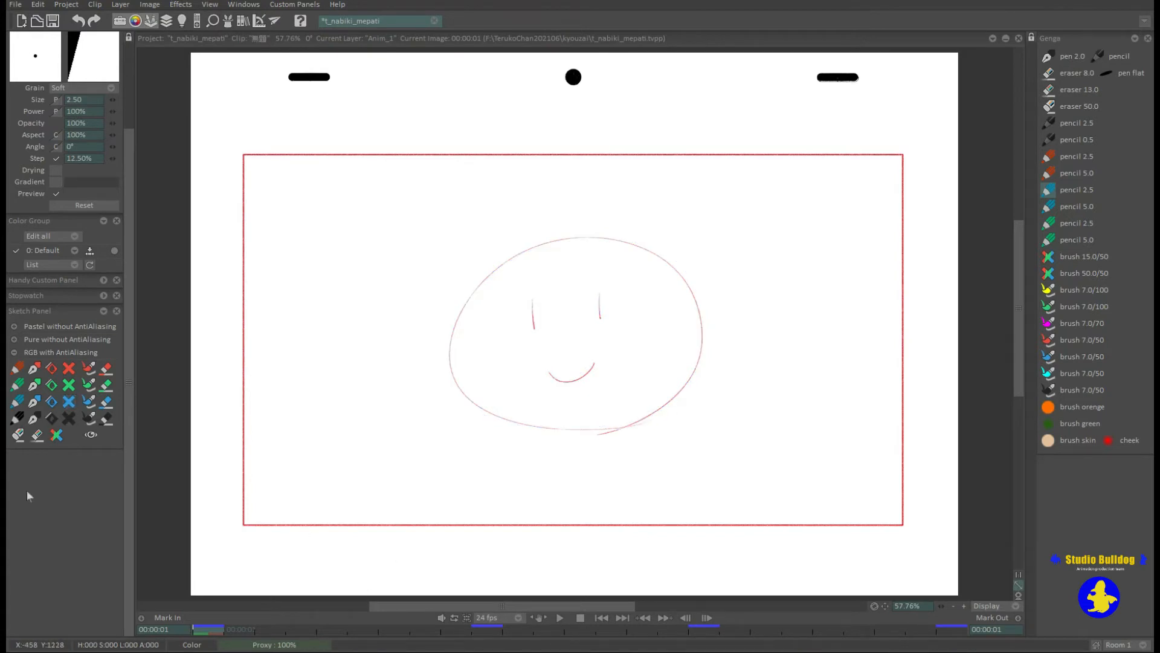
{"action": "key", "text": "ctrl+z"}
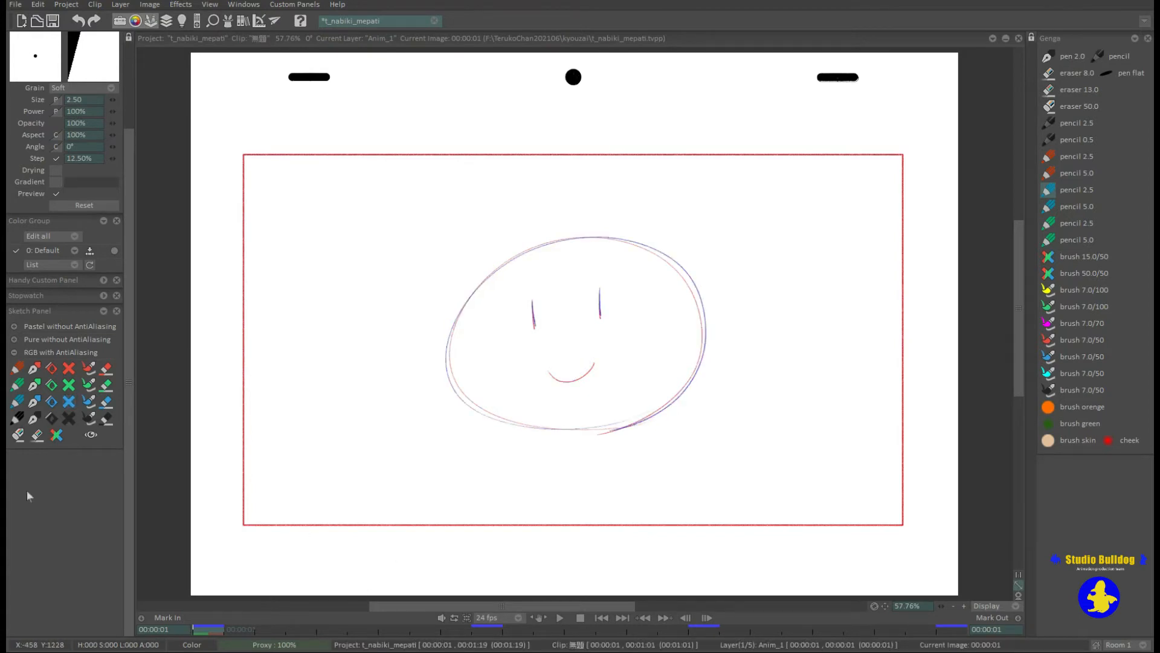
{"action": "key", "text": "ctrl+y"}
{"action": "key", "text": "ctrl+y"}
{"action": "key", "text": "ctrl+z"}
{"action": "key", "text": "ctrl+y"}
Draw green eyes and three accent strokes beside the head with the 5.0 green pencil, and try clearing all green lines.
{"action": "left_click_drag", "start_coordinate": [532, 302], "coordinate": [534, 327]}
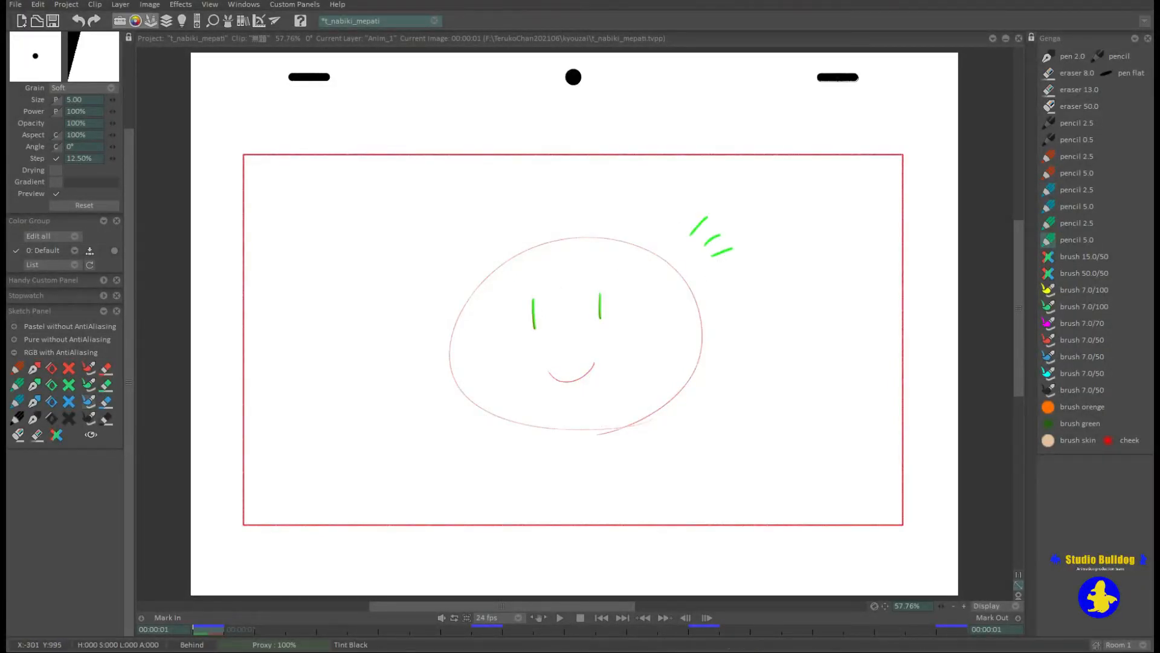
{"action": "left_click", "coordinate": [71, 387]}
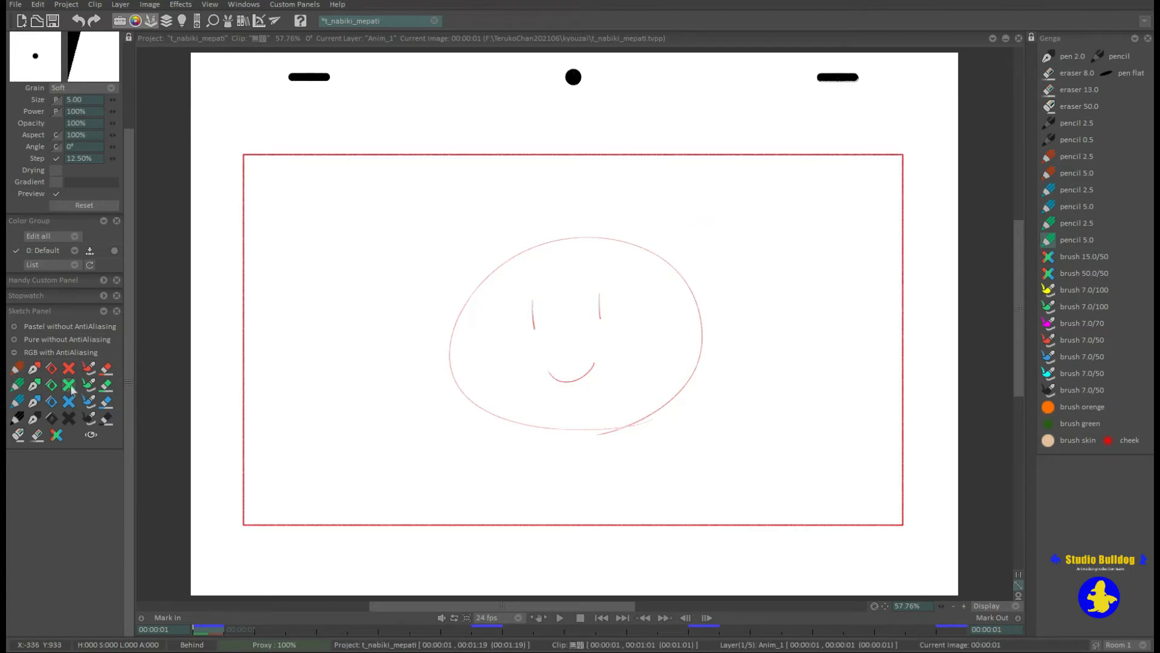
{"action": "key", "text": "ctrl+z"}
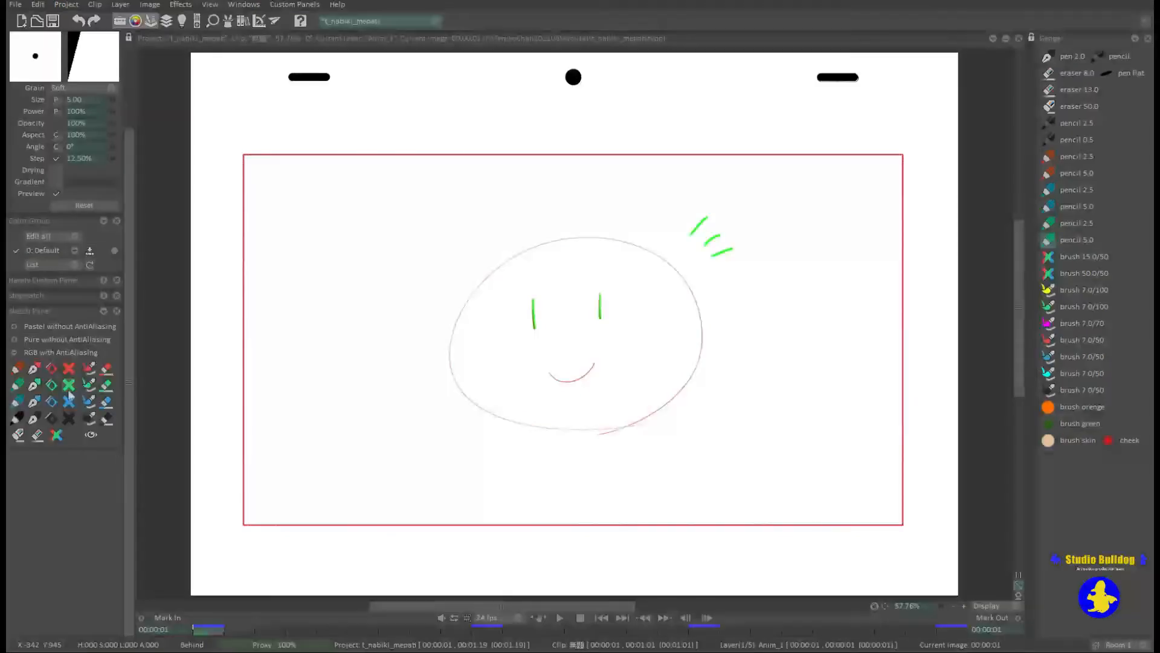
Try the Magic Green Eraser on the accent strokes, undo it, and clear the drawing by color.
{"action": "left_click", "coordinate": [105, 387]}
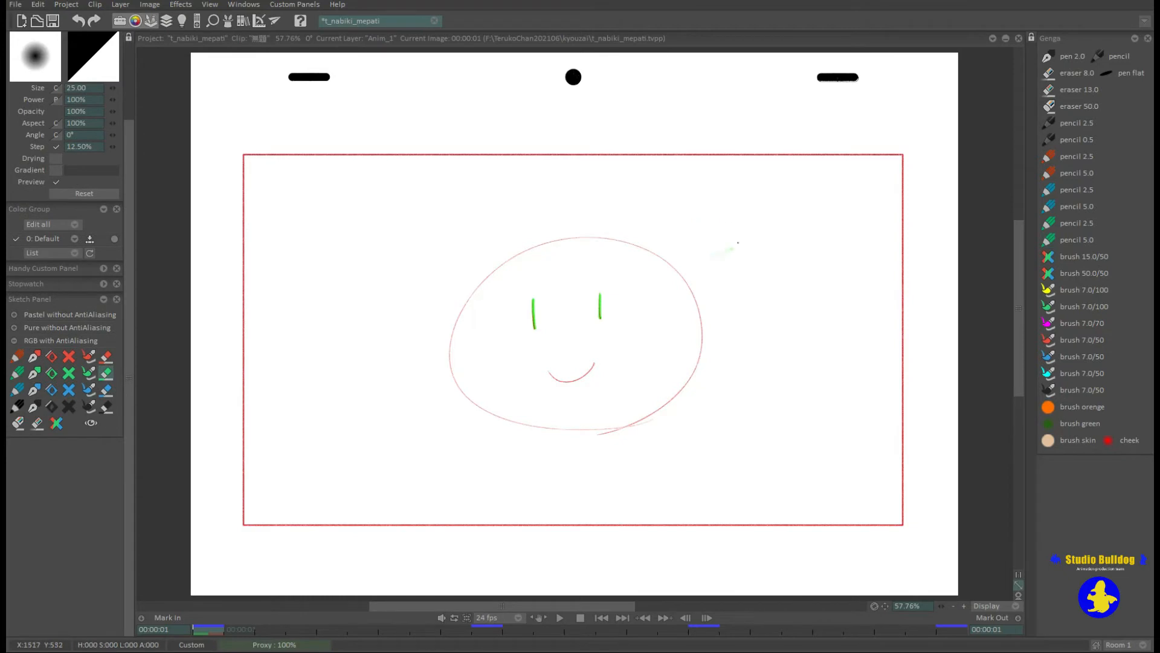
{"action": "key", "text": "ctrl+z"}
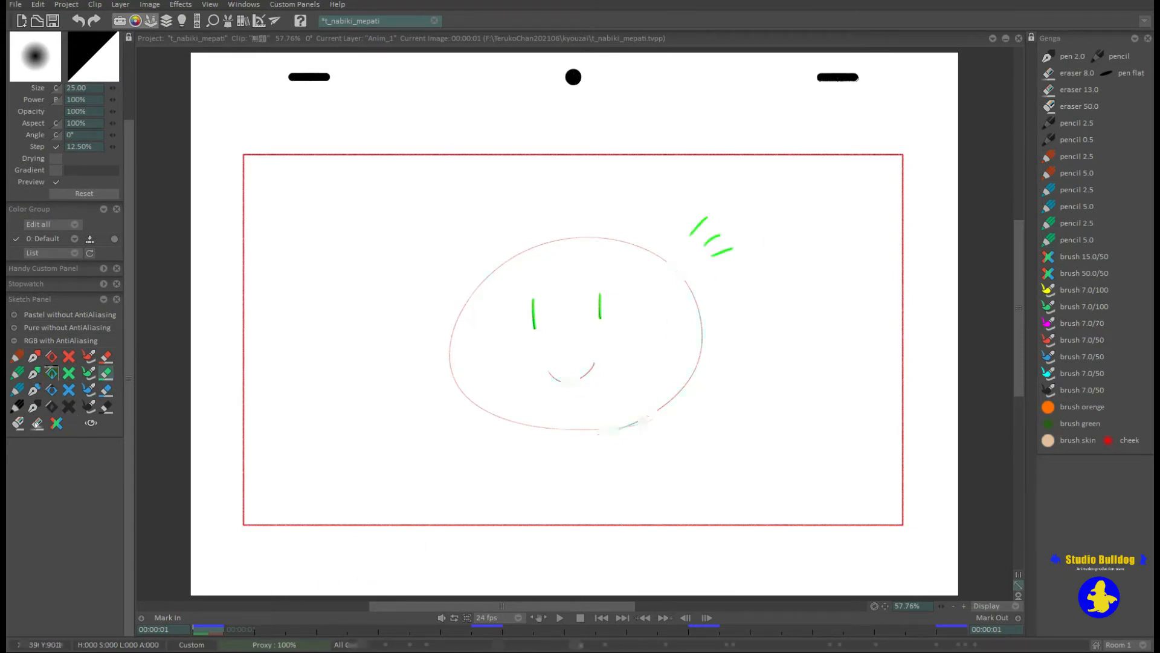
{"action": "left_click", "coordinate": [70, 375]}
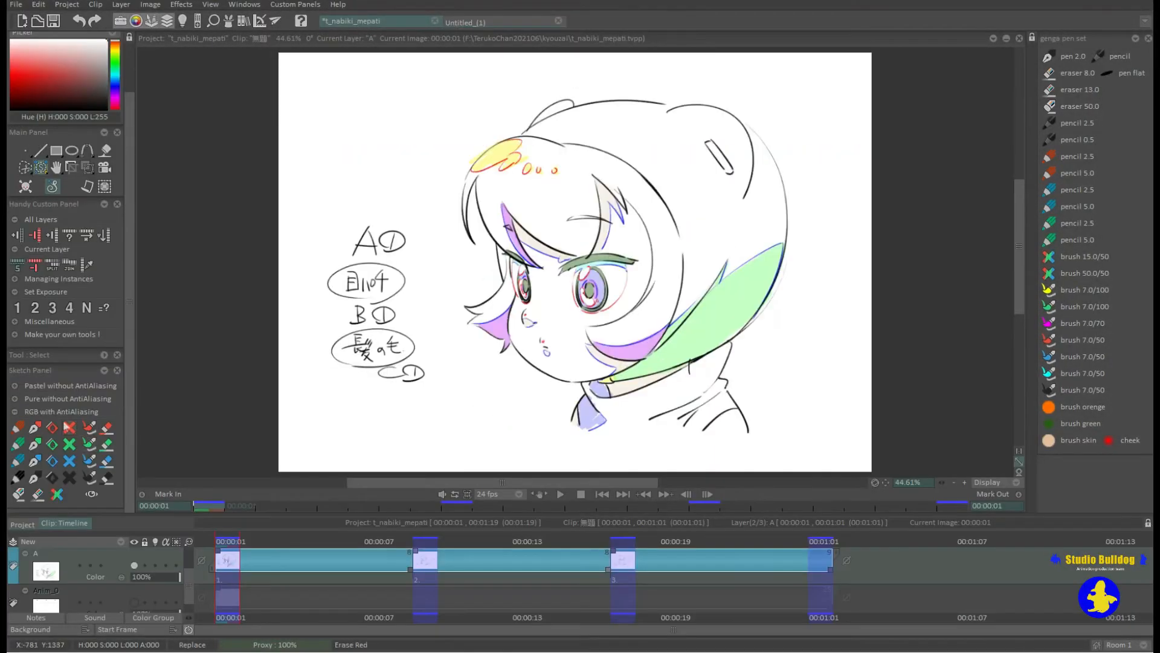
Clear the red, green, blue and black lines of the face drawing one color at a time.
{"action": "left_click", "coordinate": [69, 428]}
{"action": "left_click", "coordinate": [70, 445]}
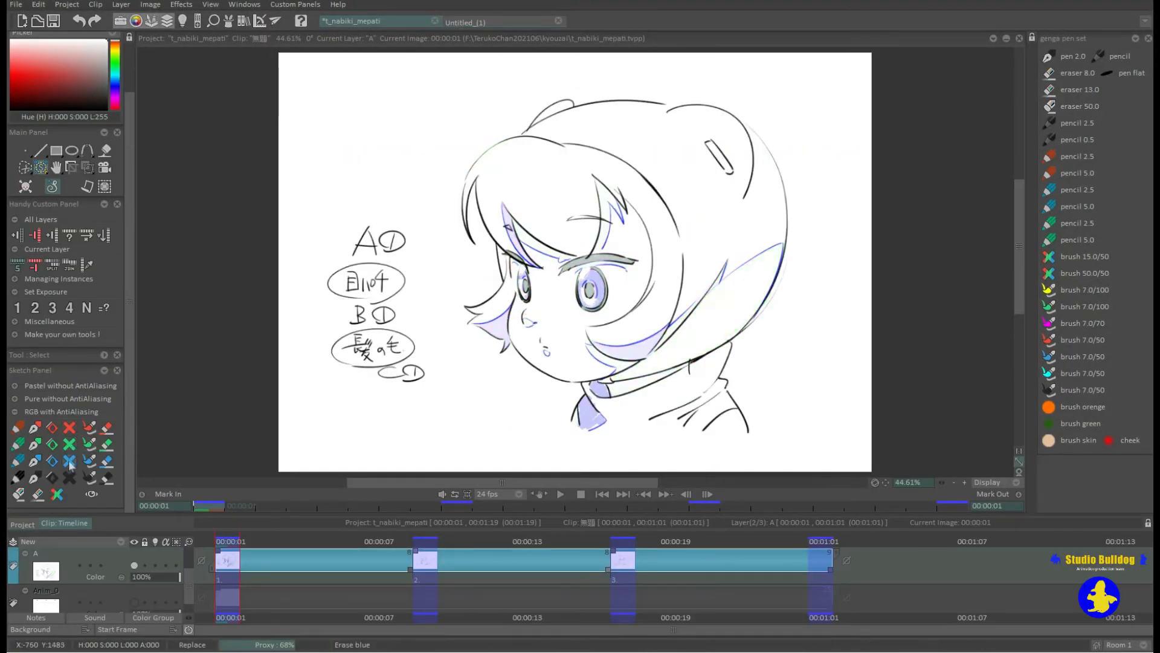
{"action": "left_click", "coordinate": [70, 461]}
{"action": "left_click", "coordinate": [69, 477]}
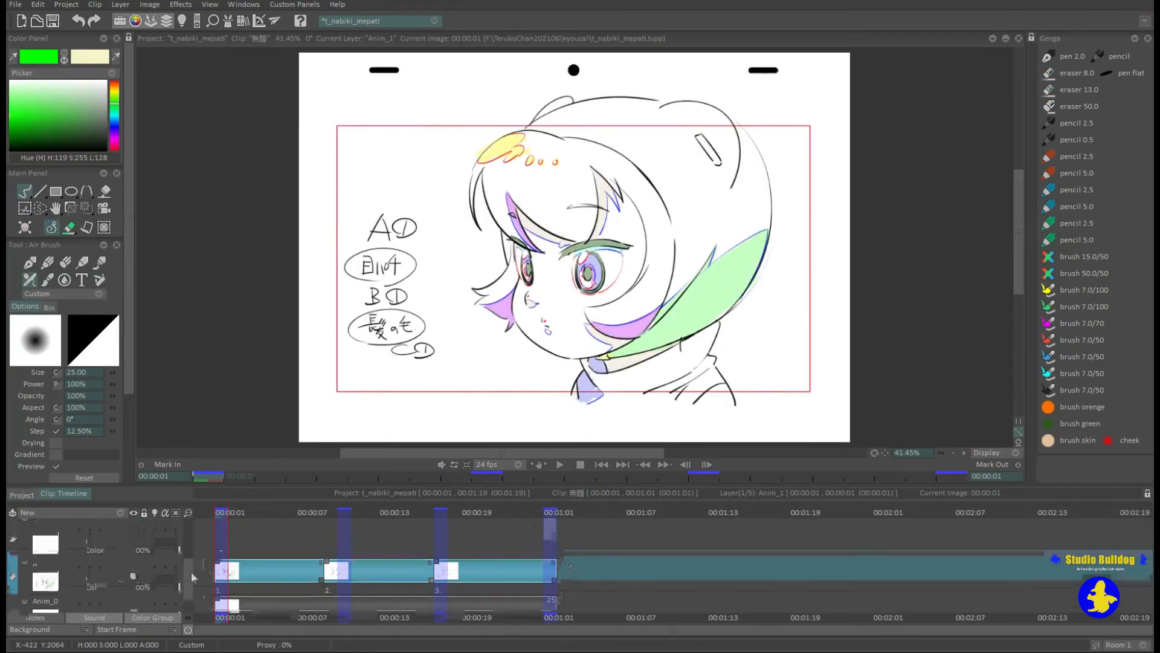
Open the Light Table for the untitled ten-drawing layer and set decreasing opacities for next frames 1 to 3.
{"action": "scroll", "coordinate": [192, 565], "scroll_direction": "up", "scroll_amount": 1}
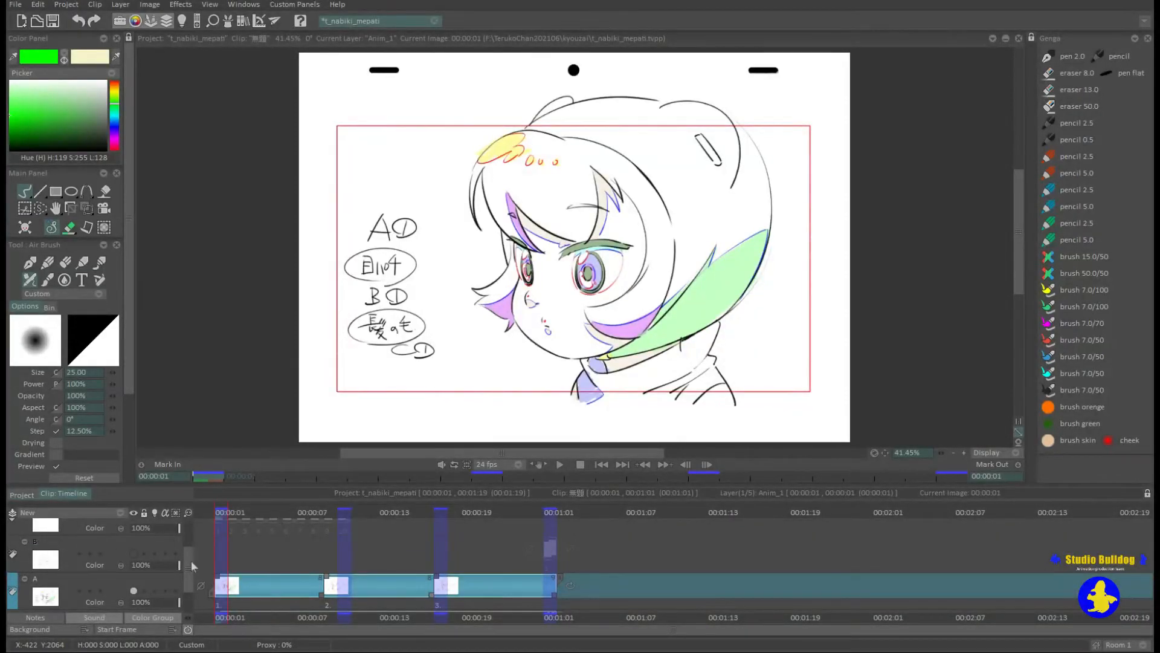
{"action": "left_click_drag", "start_coordinate": [179, 602], "coordinate": [139, 603]}
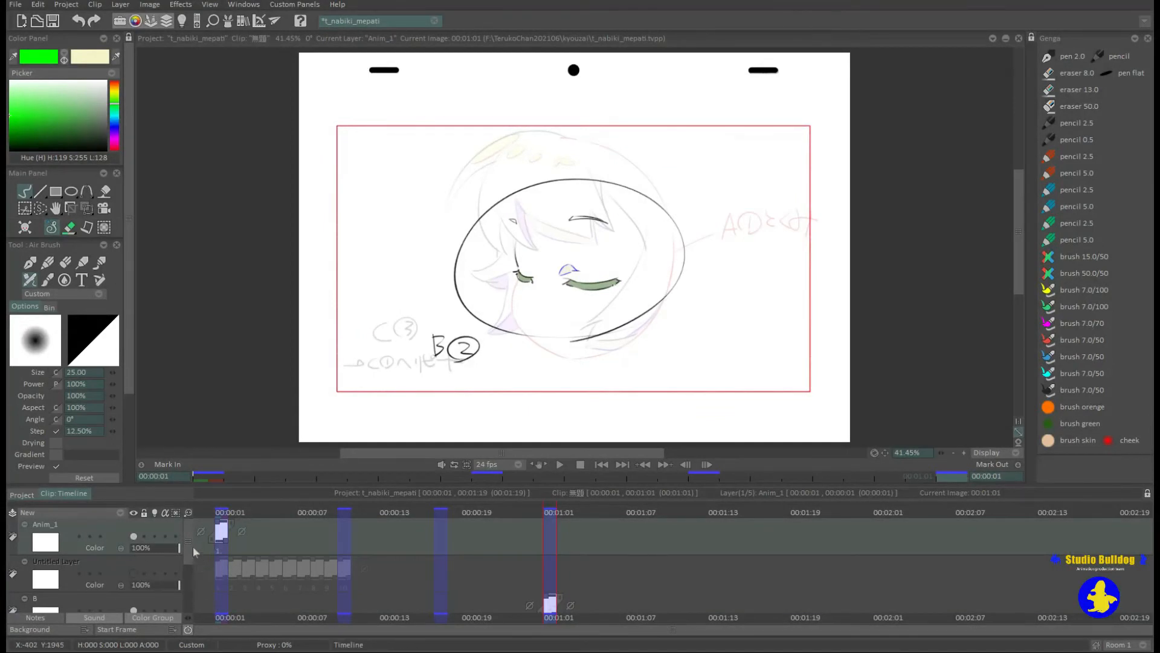
{"action": "scroll", "coordinate": [188, 550], "scroll_direction": "down", "scroll_amount": 2}
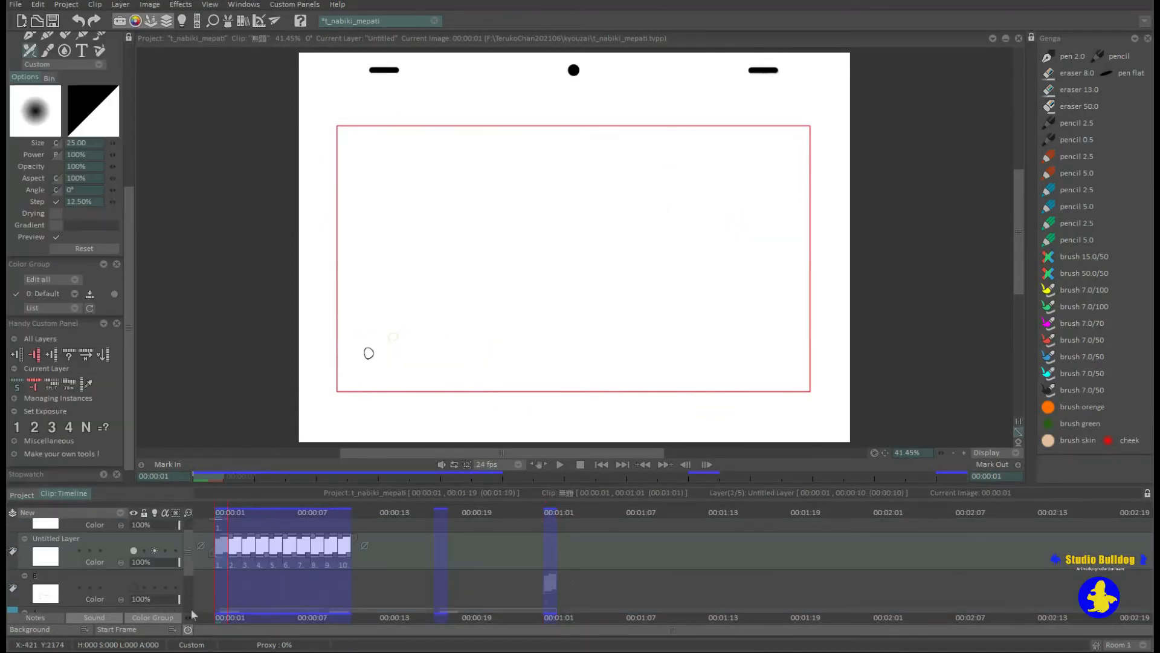
{"action": "left_click", "coordinate": [181, 21]}
{"action": "mouse_move", "coordinate": [813, 58]}
{"action": "left_mouse_down"}
{"action": "mouse_move", "coordinate": [829, 132]}
{"action": "mouse_move", "coordinate": [801, 78]}
{"action": "mouse_move", "coordinate": [825, 80]}
{"action": "mouse_move", "coordinate": [836, 99]}
{"action": "left_mouse_up"}
{"action": "mouse_move", "coordinate": [847, 96]}
{"action": "left_mouse_down"}
{"action": "mouse_move", "coordinate": [780, 106]}
{"action": "mouse_move", "coordinate": [846, 109]}
{"action": "left_mouse_up"}
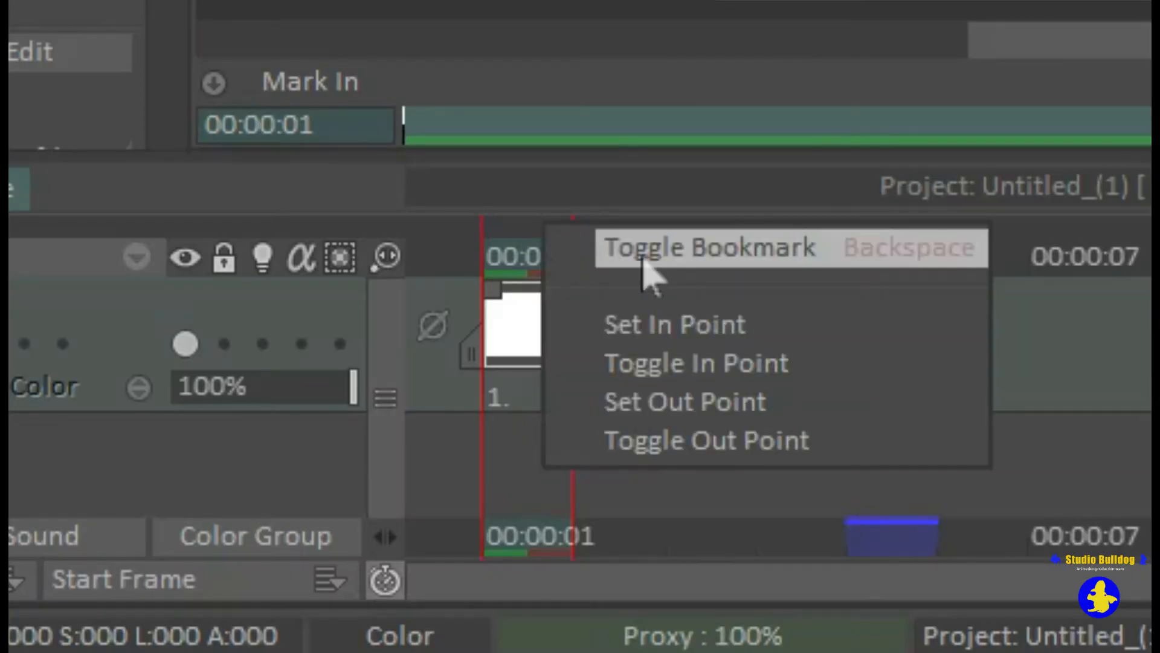
Add two more images after frame 1 in the practice project and bookmark frames 2 and 3.
{"action": "left_click", "coordinate": [643, 251]}
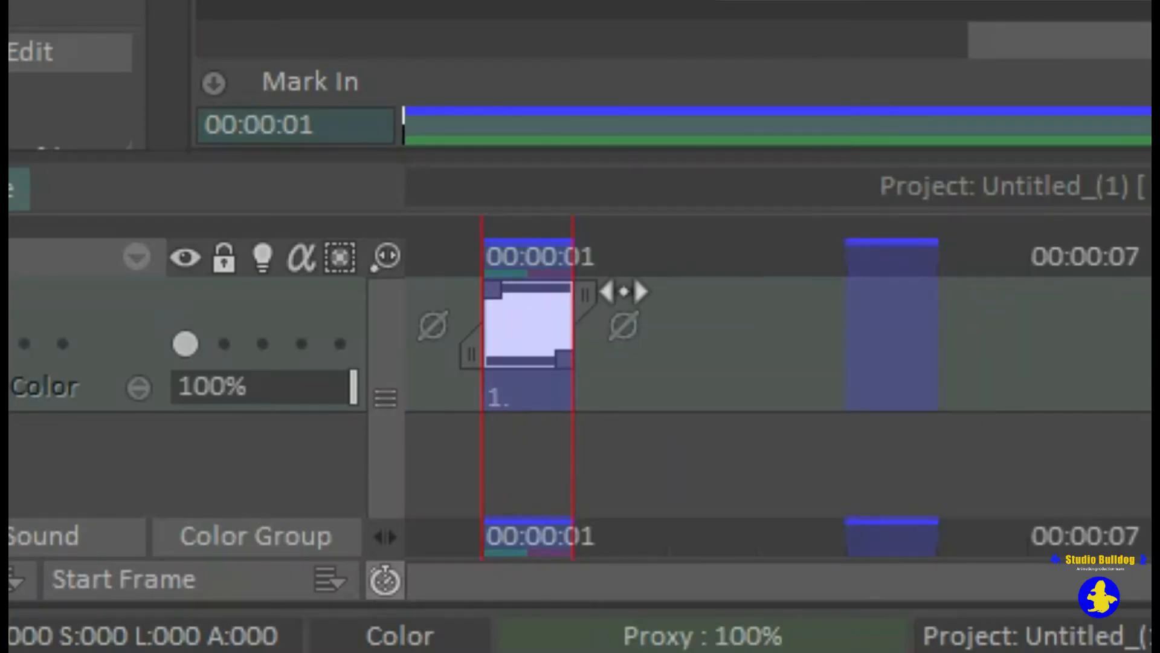
{"action": "key", "text": "Right"}
{"action": "key", "text": "Right"}
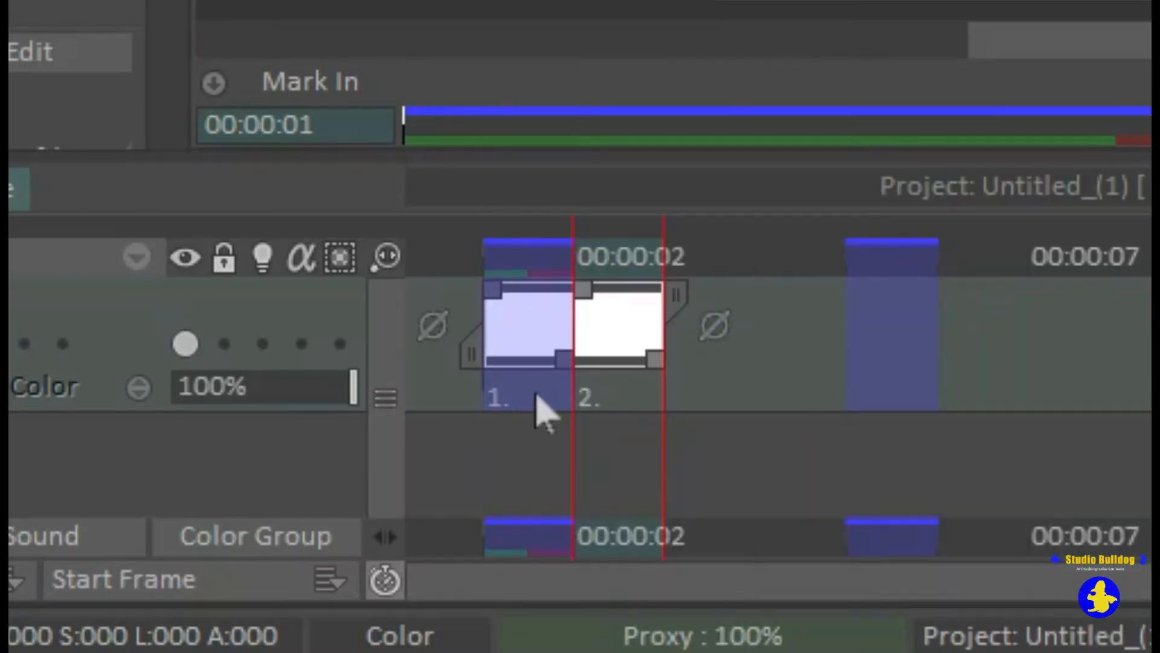
{"action": "left_click", "coordinate": [661, 263]}
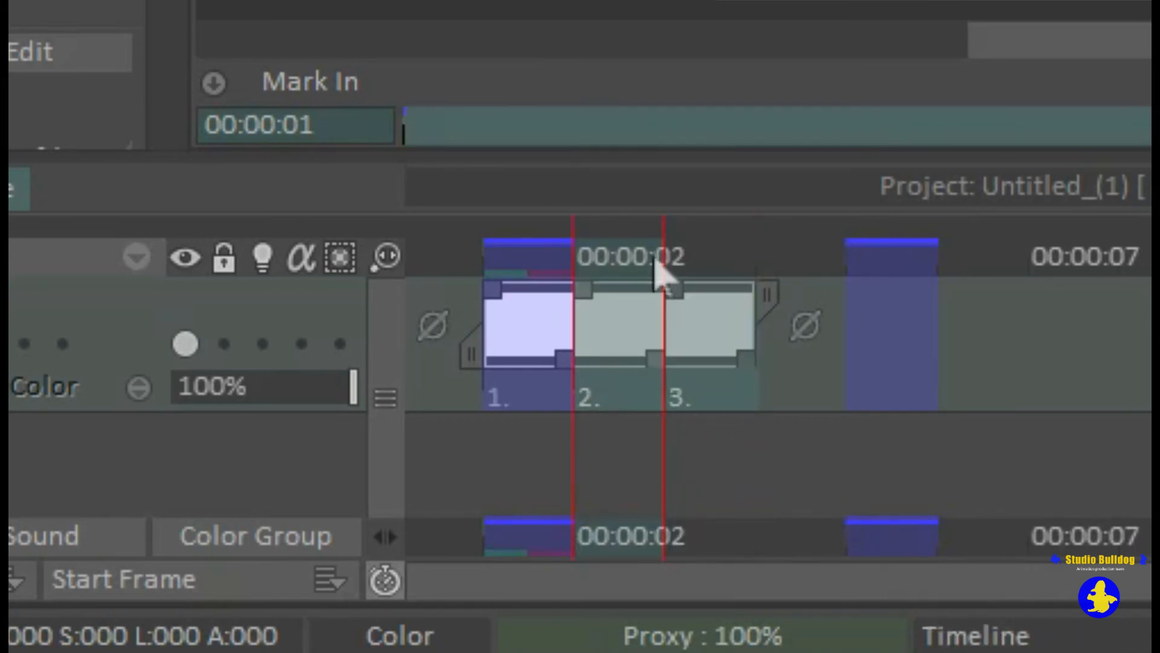
{"action": "right_click", "coordinate": [659, 261]}
{"action": "left_click", "coordinate": [736, 269]}
{"action": "left_click", "coordinate": [805, 290]}
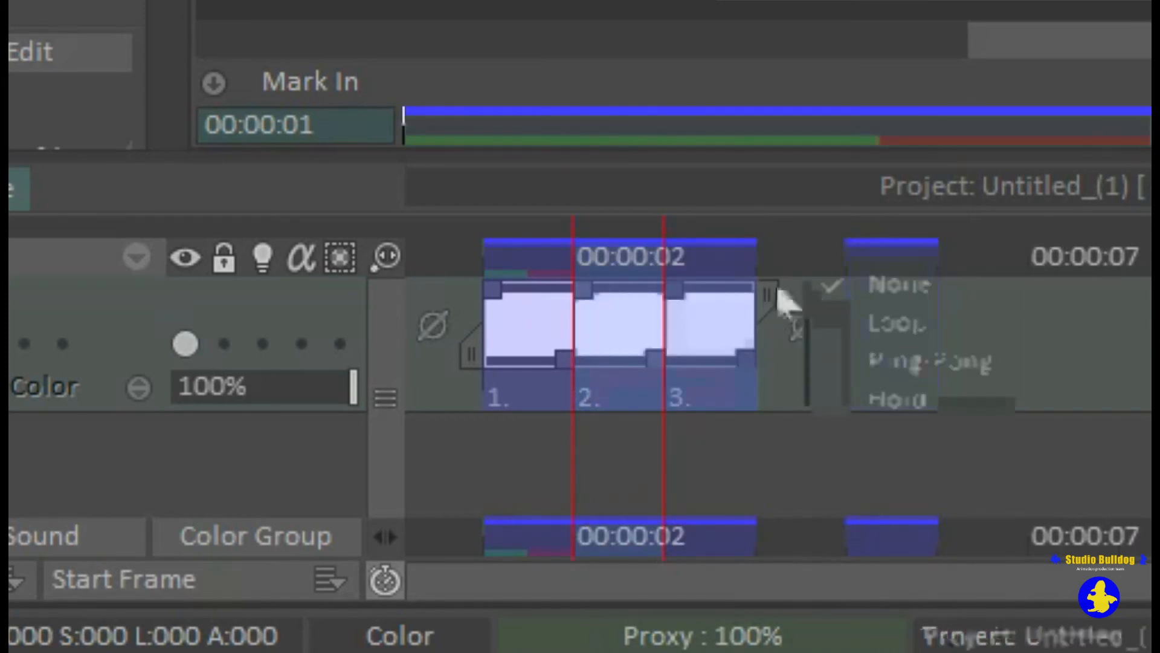
{"action": "left_click", "coordinate": [535, 246]}
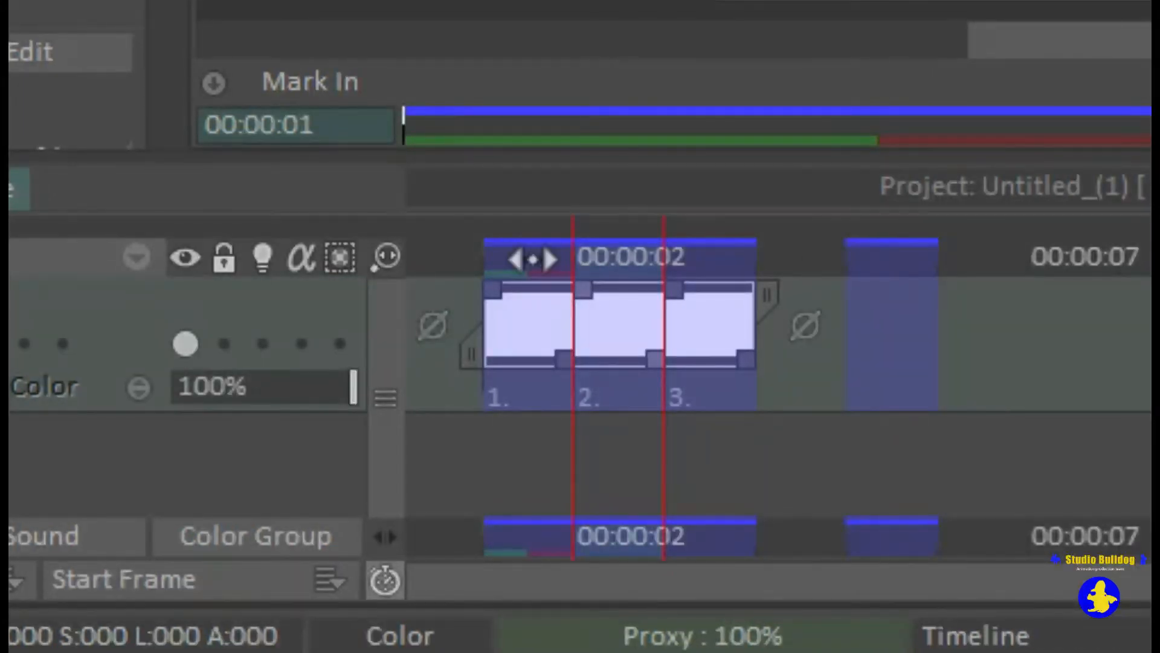
{"action": "mouse_move", "coordinate": [564, 264]}
{"action": "left_mouse_down"}
{"action": "mouse_move", "coordinate": [511, 256]}
{"action": "mouse_move", "coordinate": [642, 254]}
{"action": "left_mouse_up"}
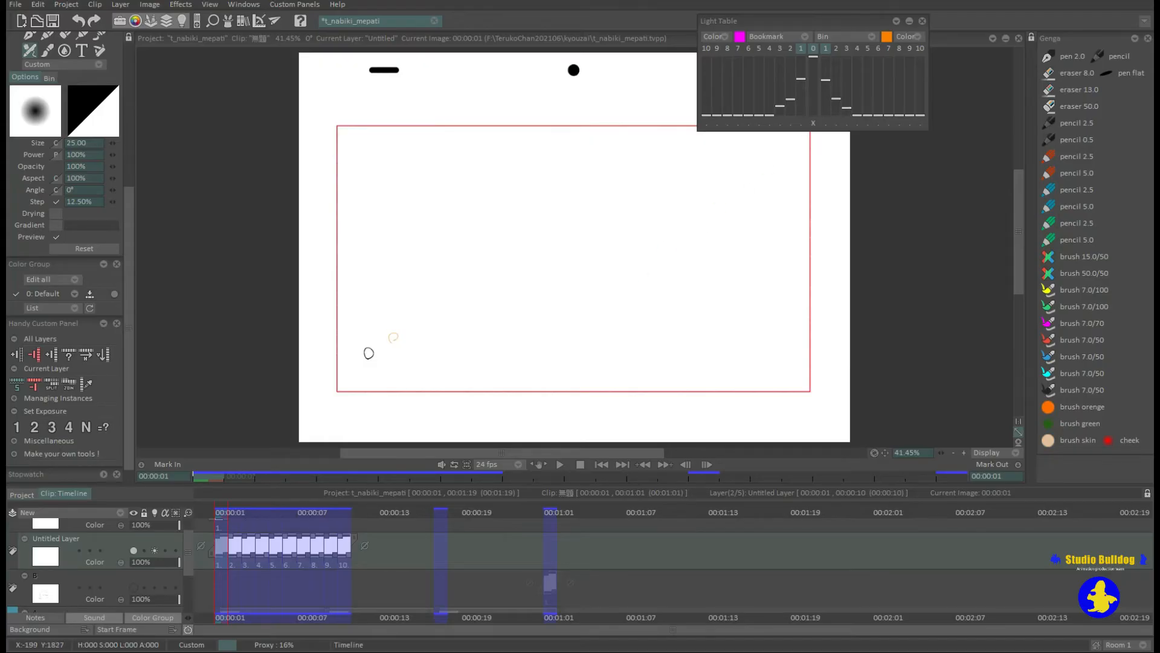
At frame 4, show up to five previous and six next frames in the Light Table with gradually decreasing opacities.
{"action": "left_click_drag", "start_coordinate": [223, 512], "coordinate": [265, 511]}
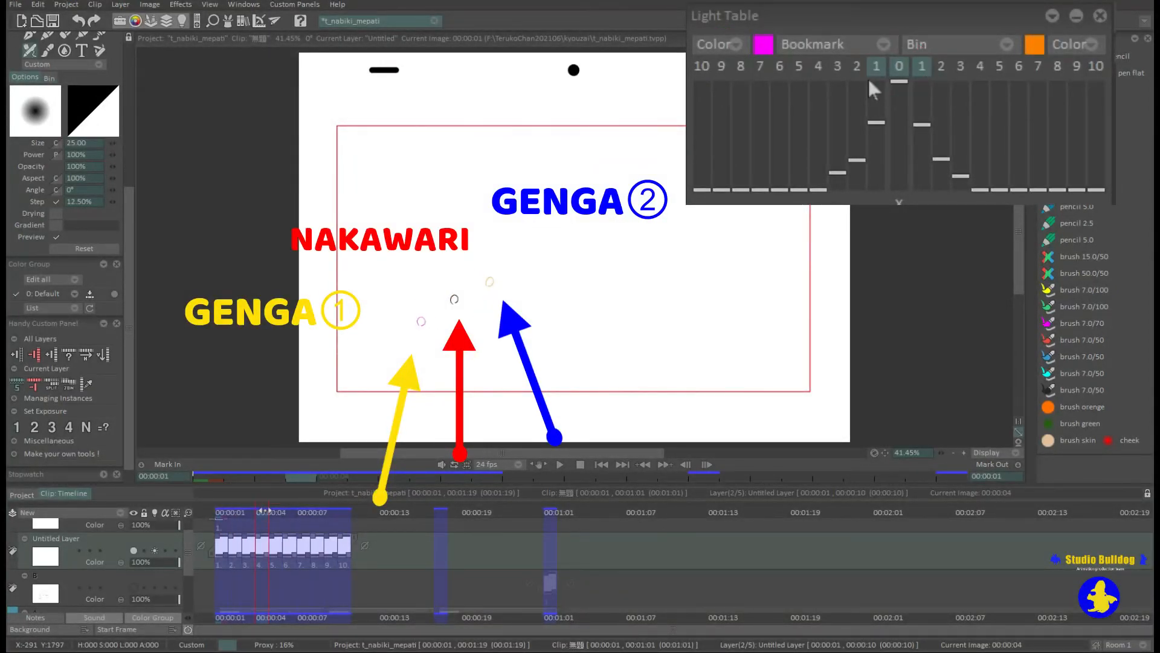
{"action": "mouse_move", "coordinate": [265, 510]}
{"action": "left_mouse_down"}
{"action": "mouse_move", "coordinate": [307, 512]}
{"action": "mouse_move", "coordinate": [225, 525]}
{"action": "mouse_move", "coordinate": [279, 522]}
{"action": "mouse_move", "coordinate": [260, 525]}
{"action": "left_mouse_up"}
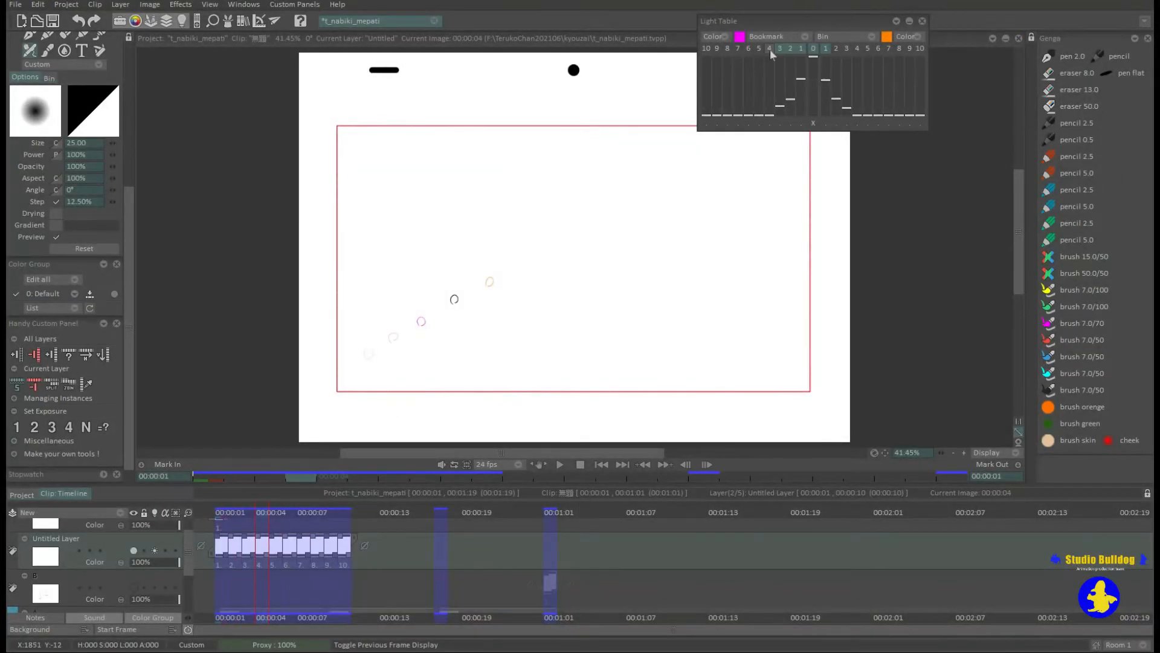
{"action": "left_click", "coordinate": [770, 50]}
{"action": "left_click", "coordinate": [759, 49]}
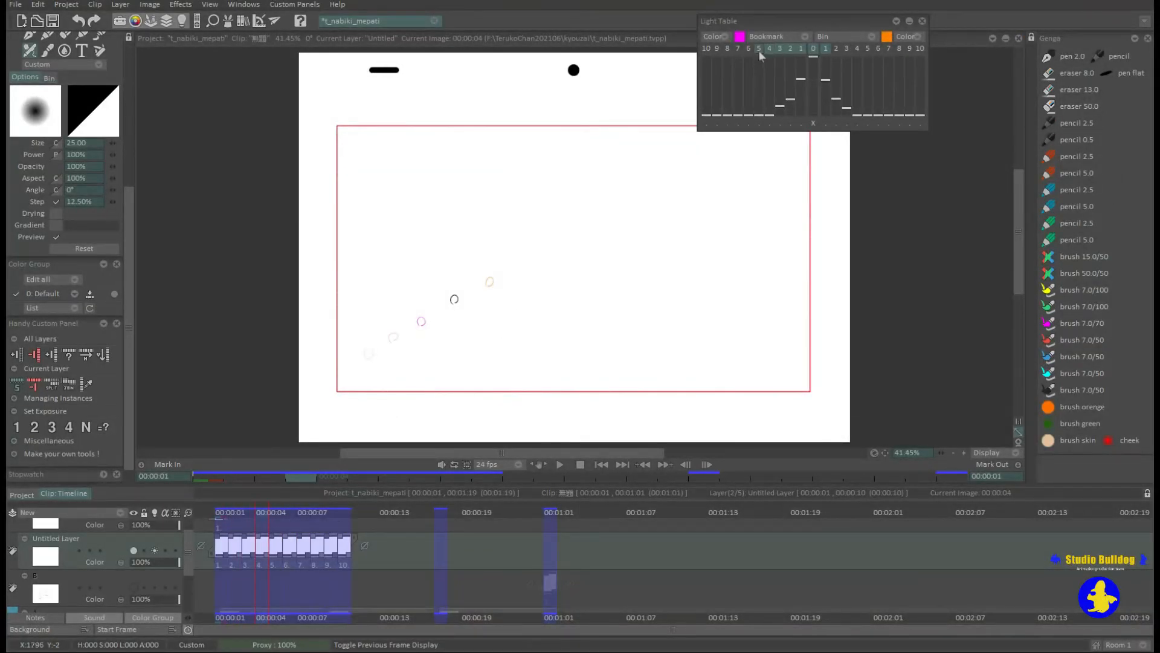
{"action": "left_click", "coordinate": [878, 49]}
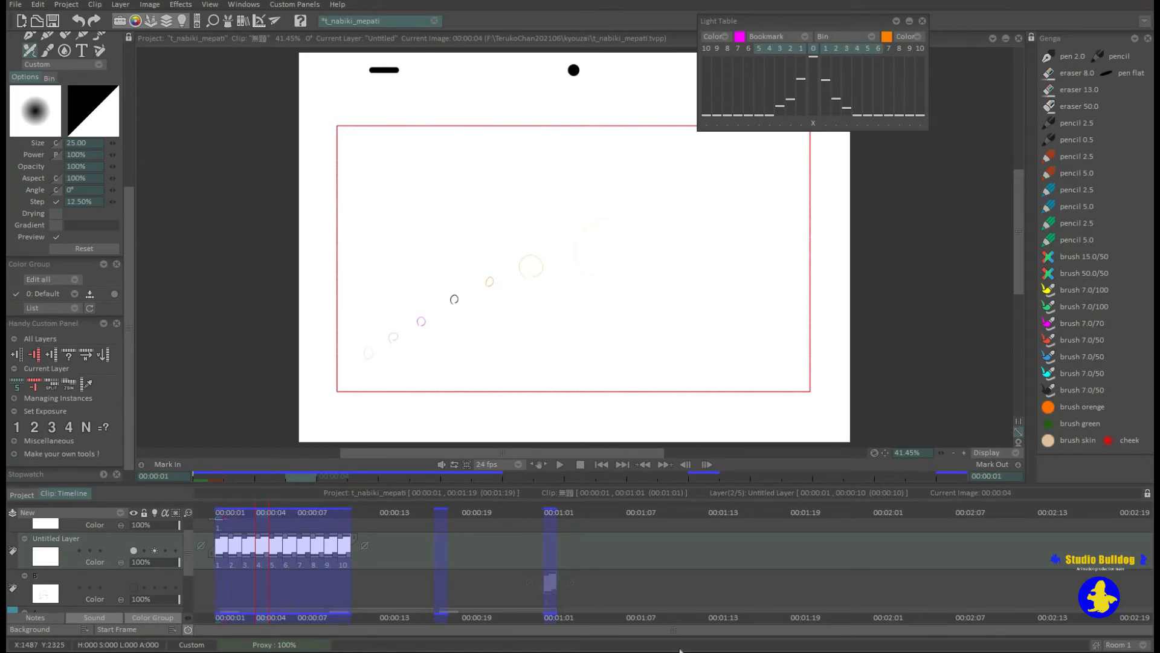
{"action": "left_click_drag", "start_coordinate": [837, 89], "coordinate": [870, 111]}
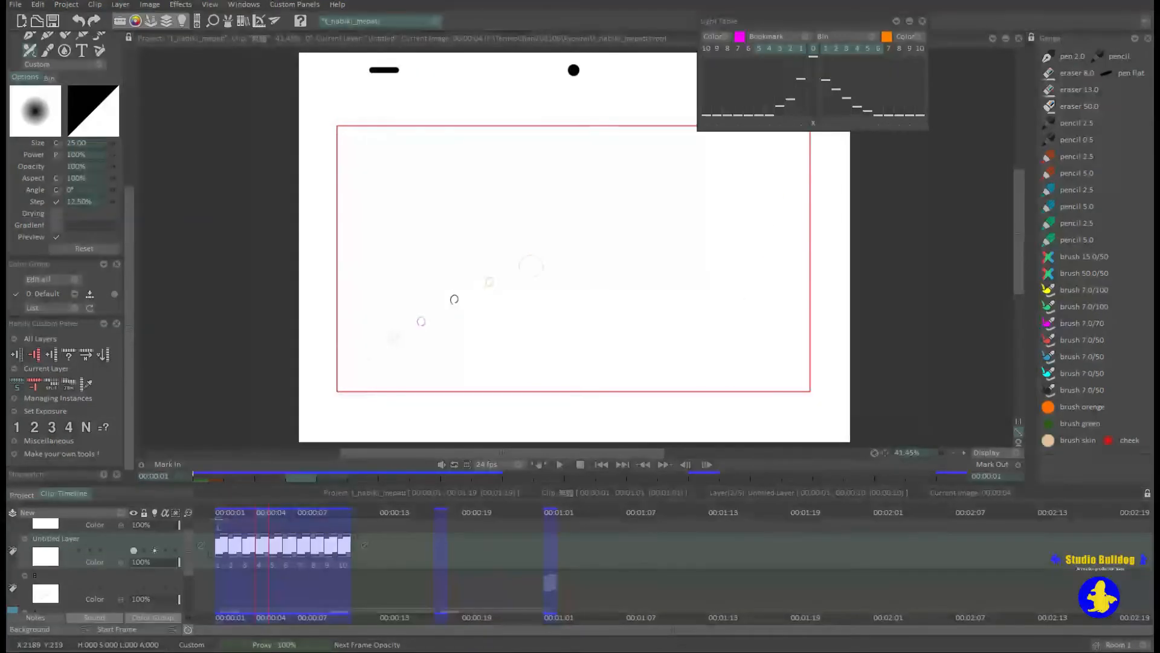
{"action": "left_click_drag", "start_coordinate": [748, 106], "coordinate": [771, 91]}
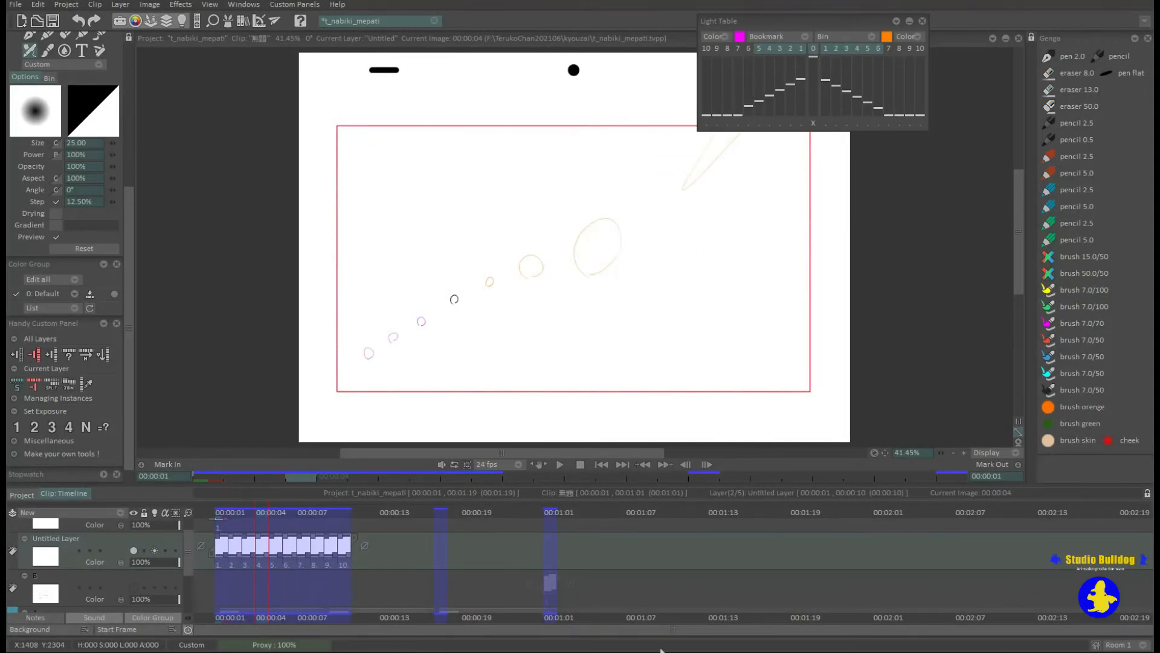
Toggle the untitled layer's light table on and off to compare frame 4 with and without neighboring drawings.
{"action": "left_click", "coordinate": [154, 549]}
{"action": "left_click", "coordinate": [155, 550]}
{"action": "left_click", "coordinate": [155, 550]}
{"action": "left_click", "coordinate": [154, 550]}
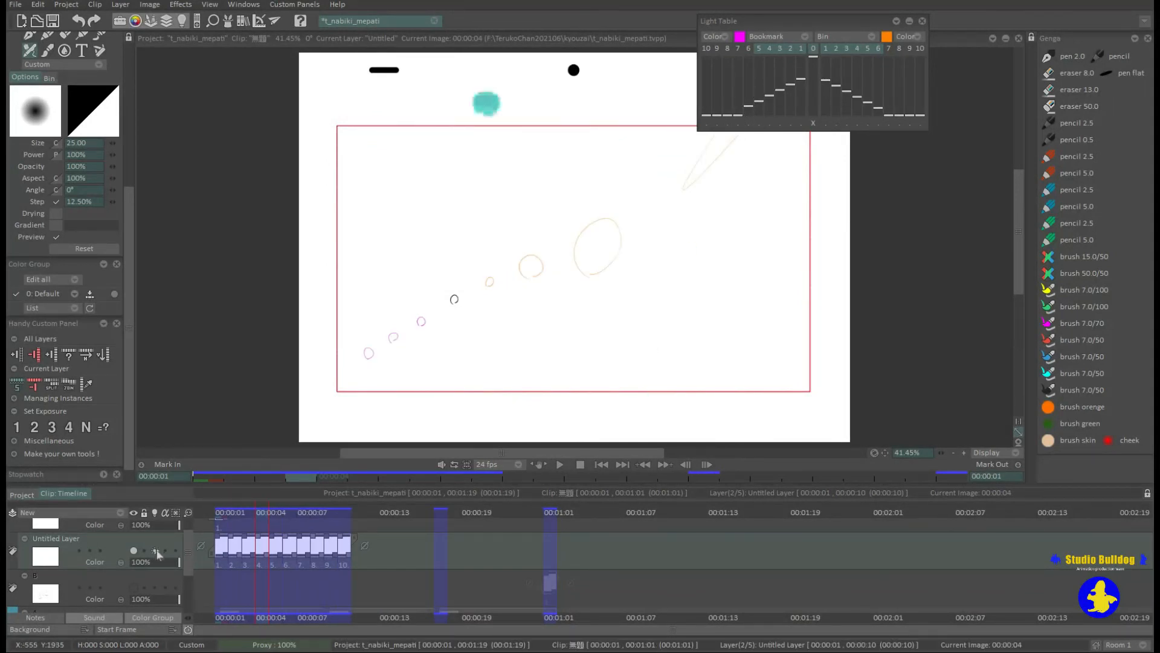
{"action": "left_click", "coordinate": [154, 550]}
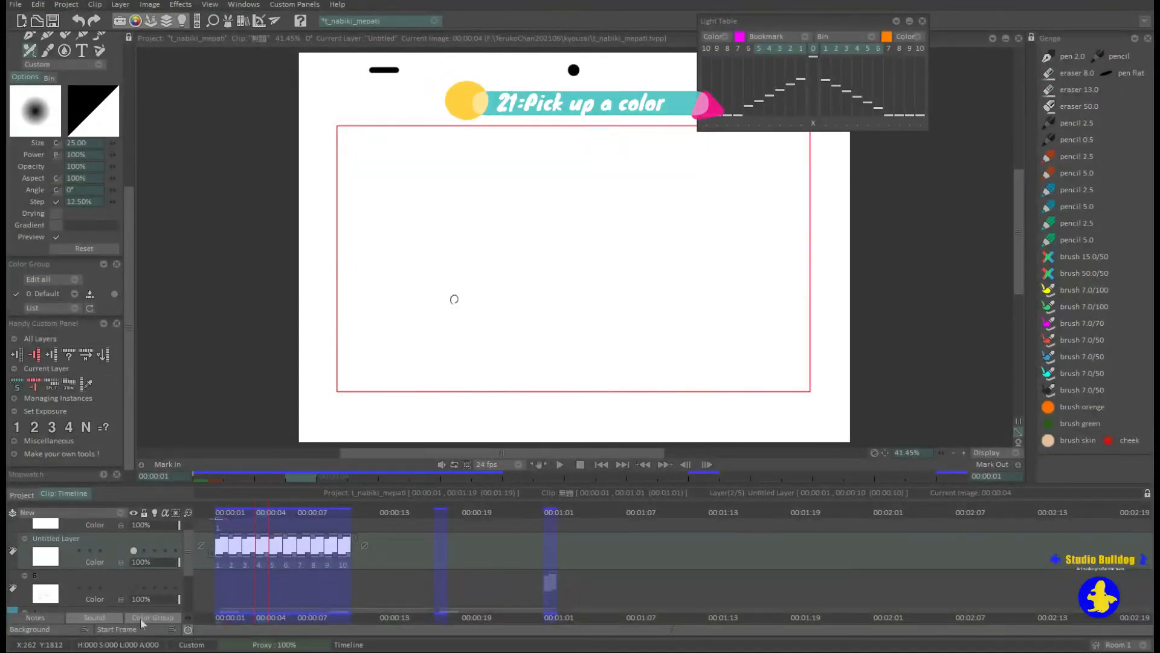
Pick the timeline bookmark's blue as the Light Table's previous-frame color and turn the layer's light table on.
{"action": "left_click", "coordinate": [740, 37]}
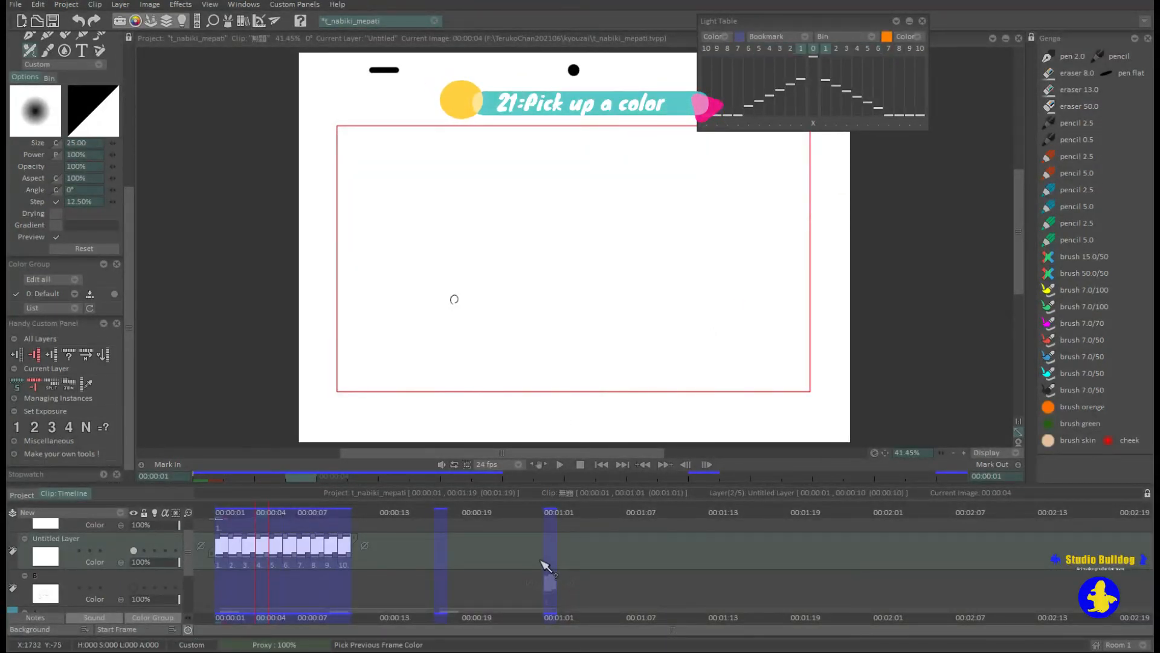
{"action": "left_click", "coordinate": [550, 565]}
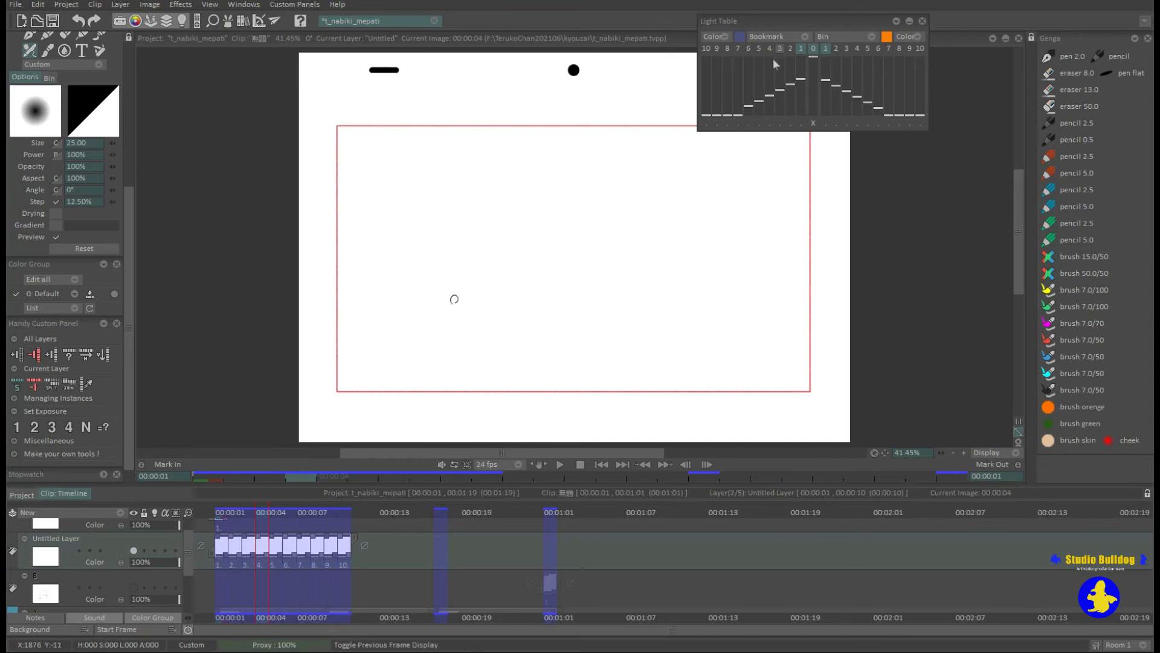
{"action": "left_click", "coordinate": [145, 551]}
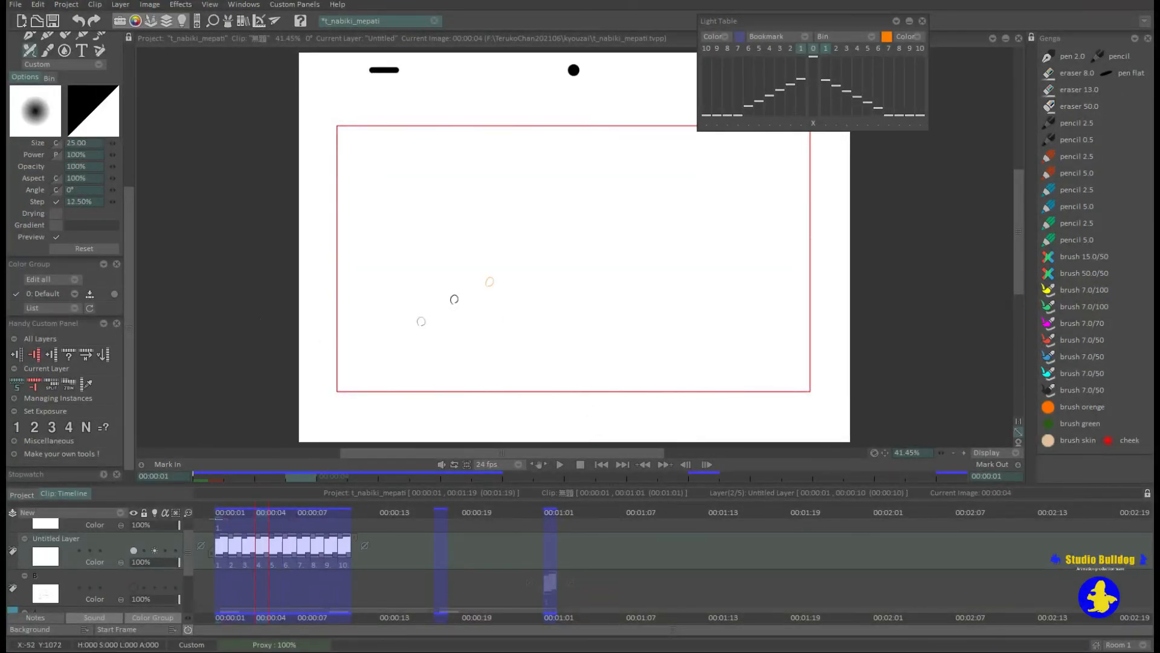
Set the main drawing color to purple with a hue of 287.
{"action": "scroll", "coordinate": [115, 140], "scroll_direction": "up", "scroll_amount": 5}
{"action": "left_click", "coordinate": [115, 141]}
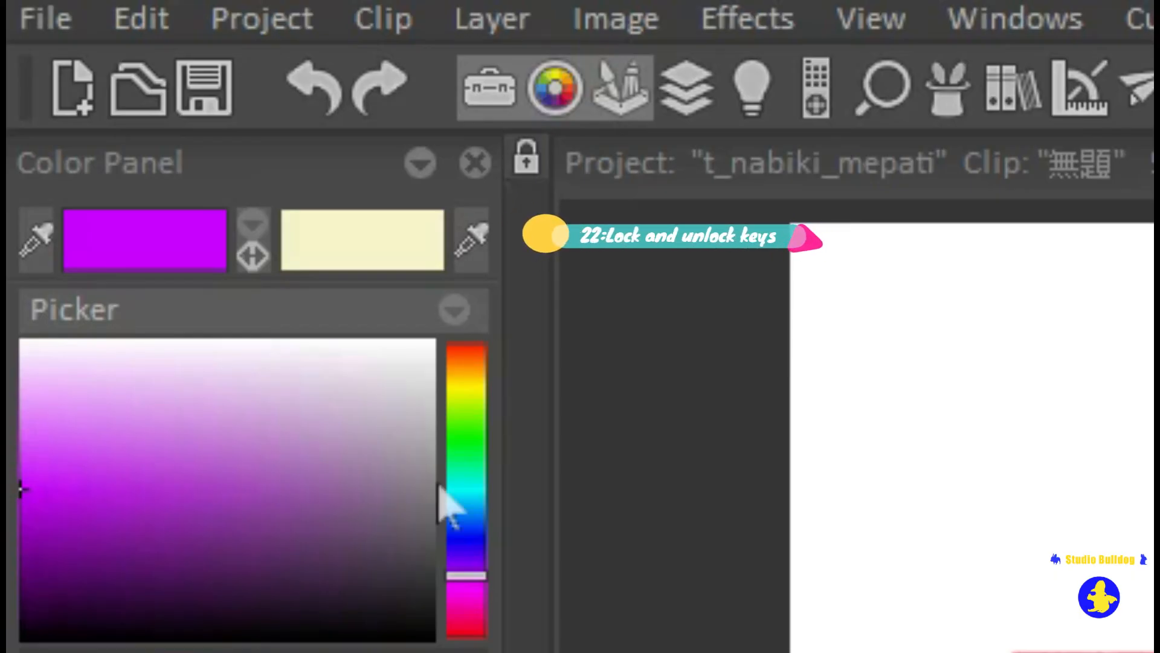
Unlock the docked side panels so they auto-hide, reveal them again, and lock both sides in place.
{"action": "left_click", "coordinate": [527, 158]}
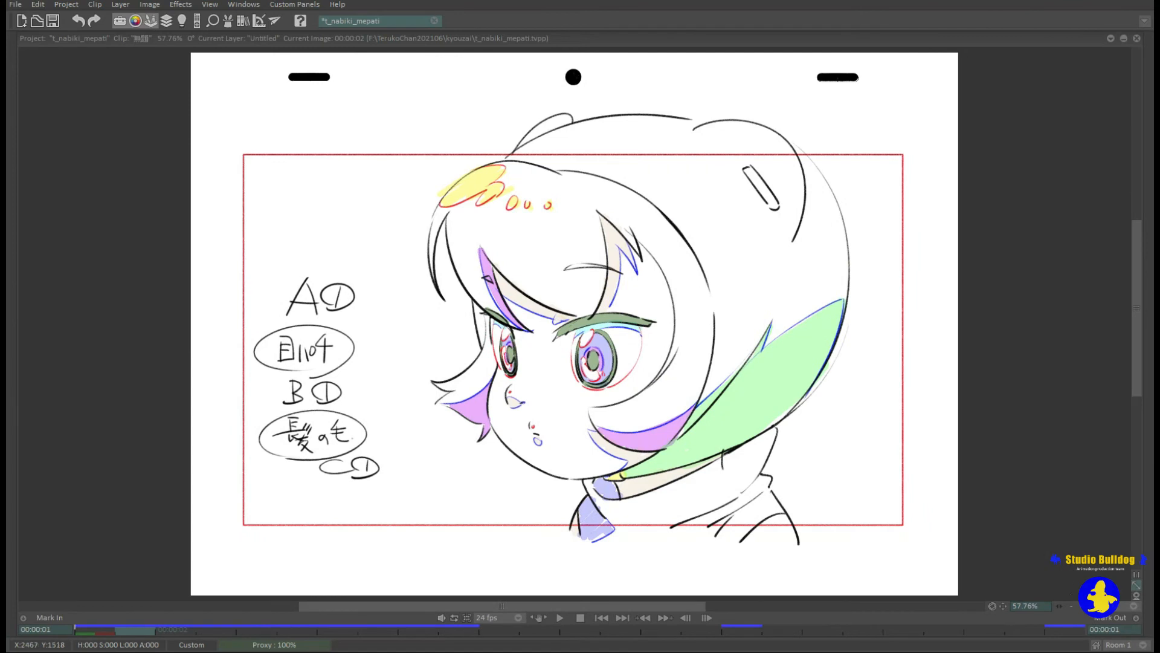
{"action": "mouse_move", "coordinate": [1140, 131]}
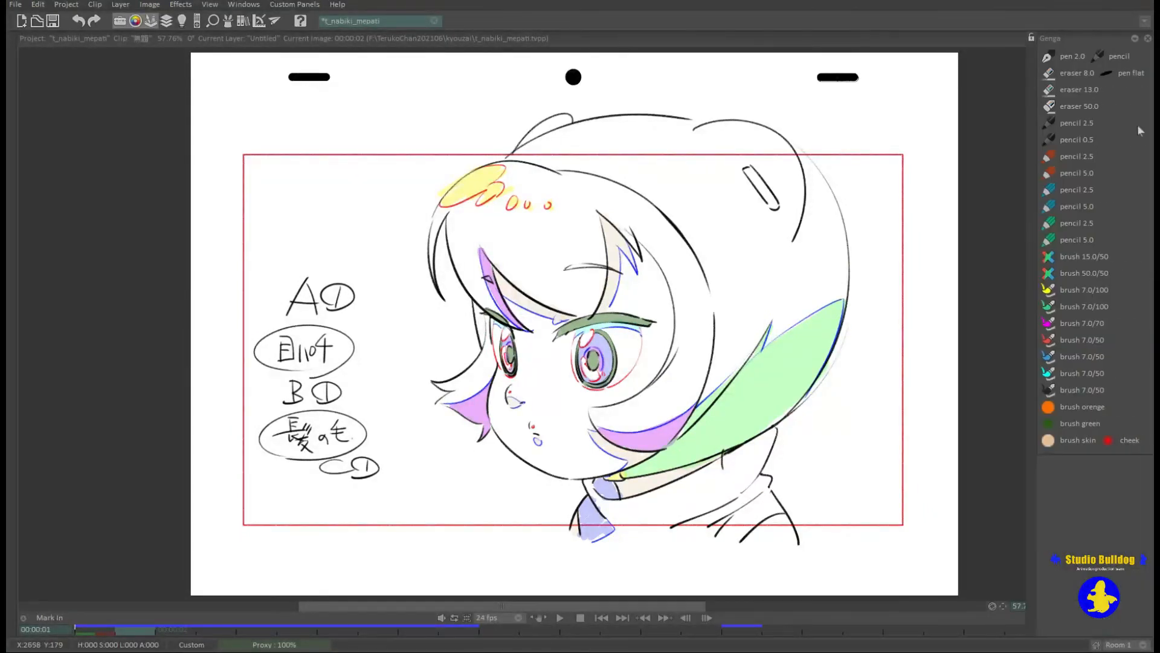
{"action": "left_click", "coordinate": [1032, 38]}
{"action": "mouse_move", "coordinate": [3, 241]}
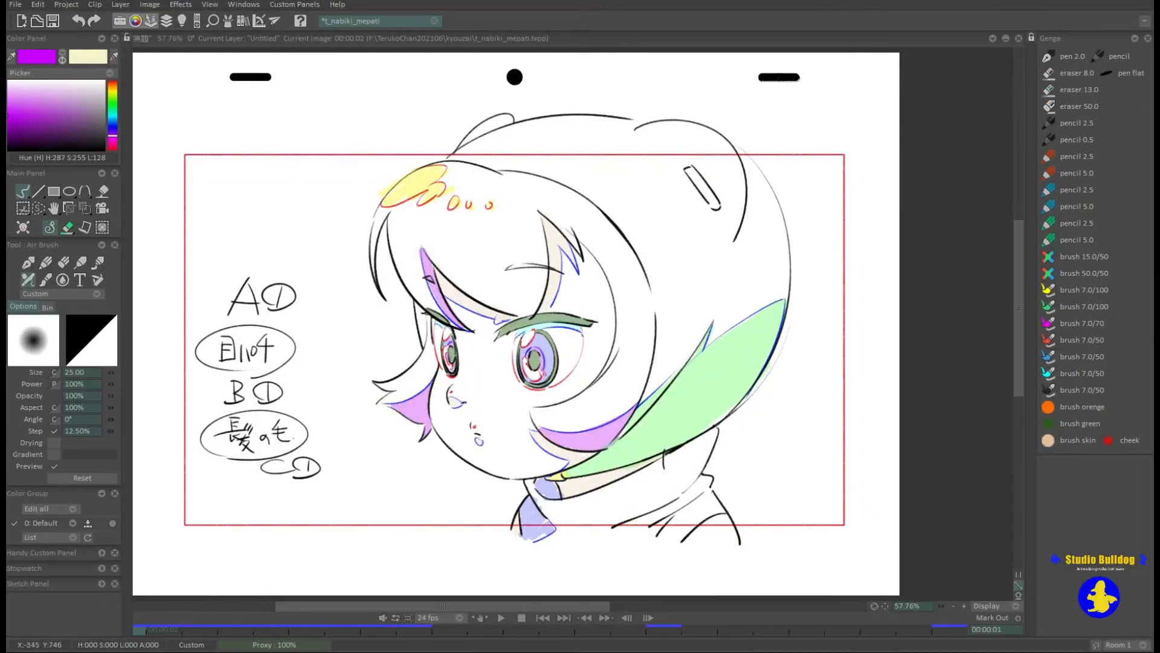
{"action": "left_click", "coordinate": [128, 39]}
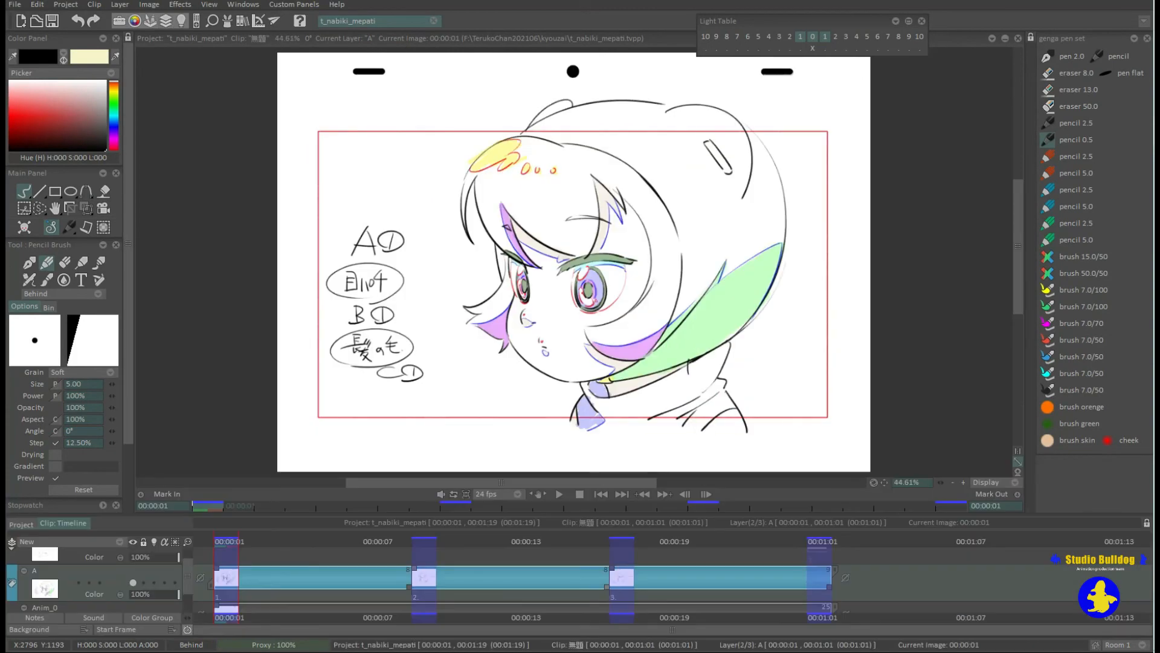
Insert a blank drawing at frame 13 of layer A and bookmark that frame.
{"action": "left_click", "coordinate": [500, 617]}
{"action": "key", "text": "Right"}
{"action": "key", "text": "Insert"}
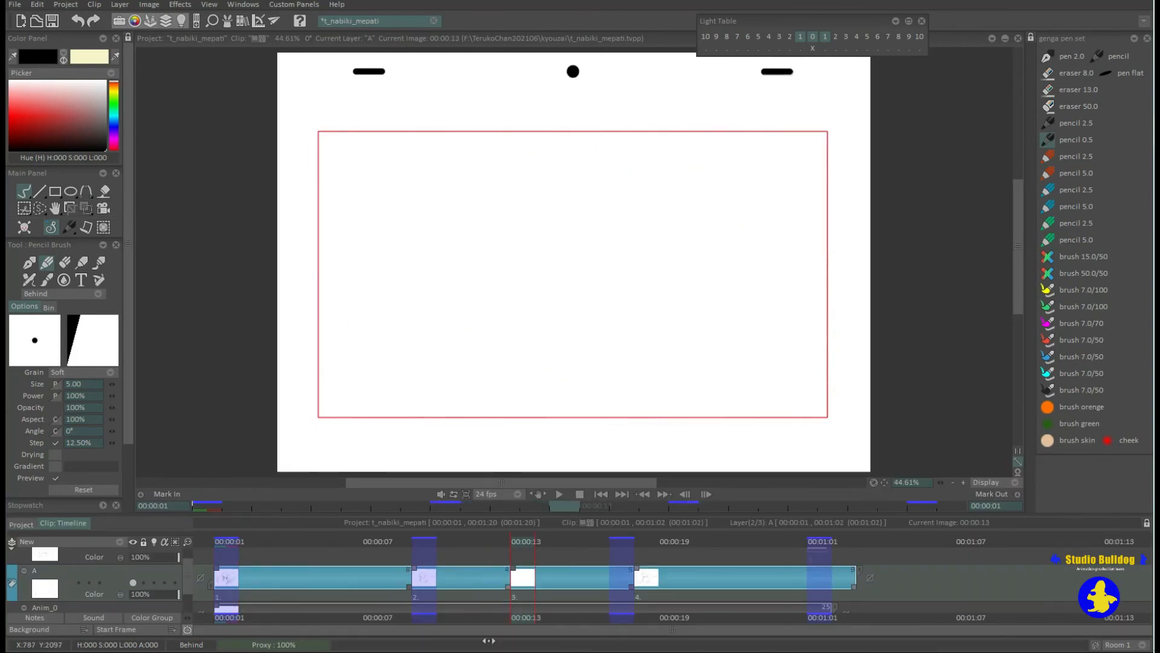
{"action": "double_click", "coordinate": [526, 617]}
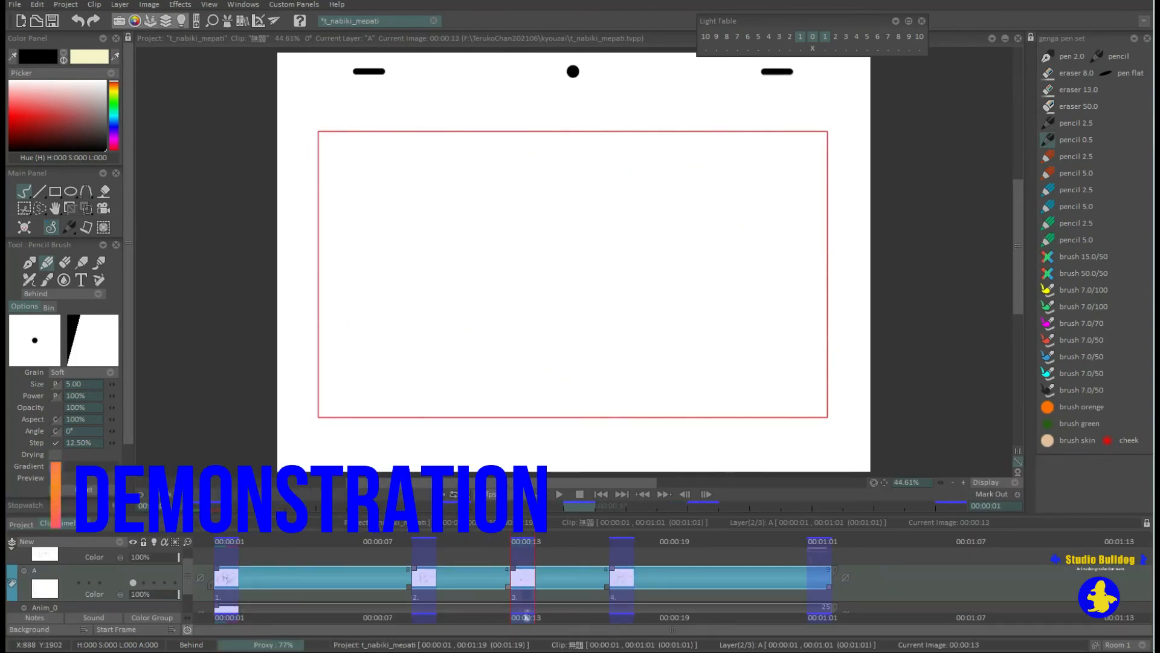
Turn on layer A's light table and draw thin black in-between hair strokes between the ghosted key drawings.
{"action": "left_click", "coordinate": [154, 583]}
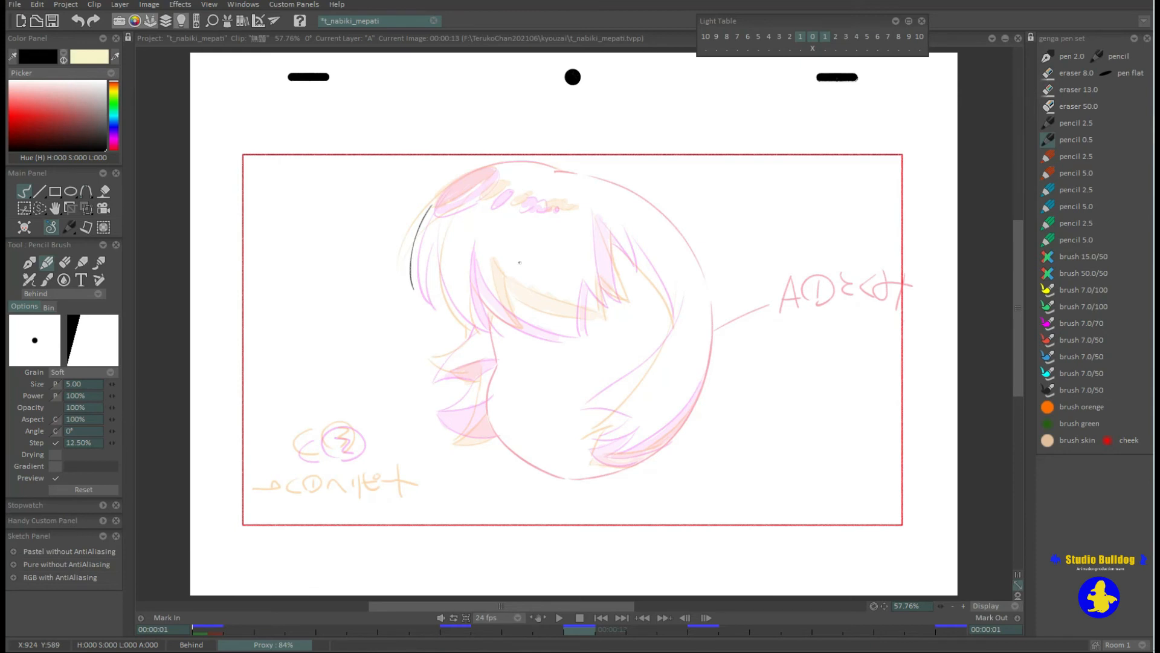
{"action": "left_click_drag", "start_coordinate": [681, 293], "coordinate": [666, 340]}
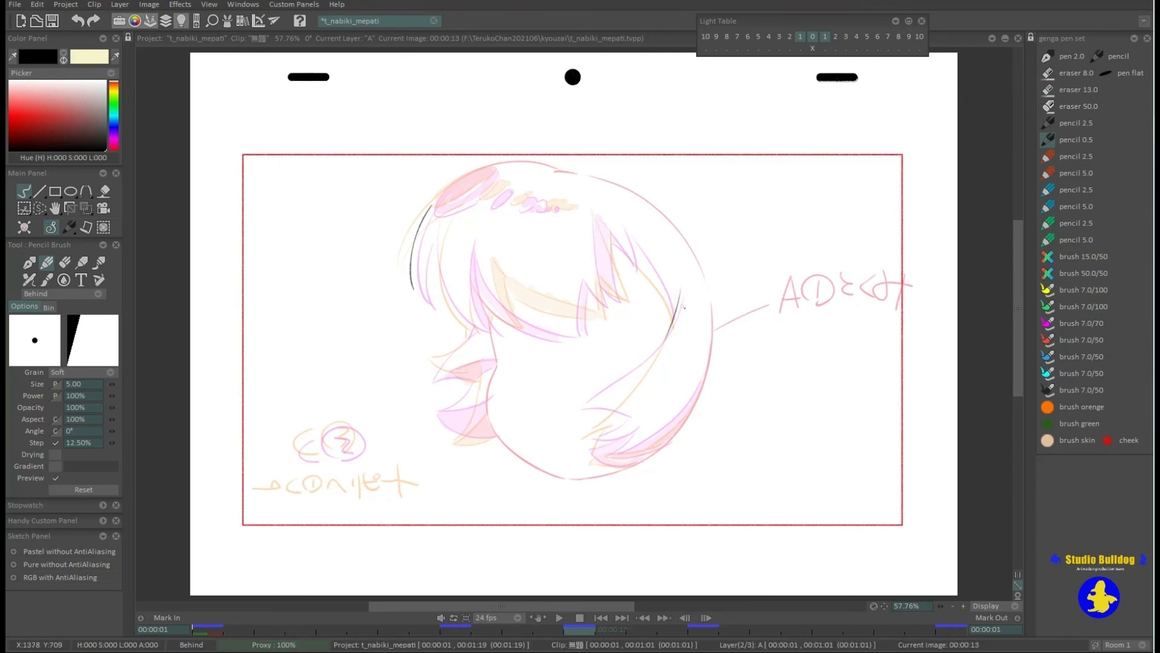
{"action": "left_click_drag", "start_coordinate": [681, 291], "coordinate": [663, 342]}
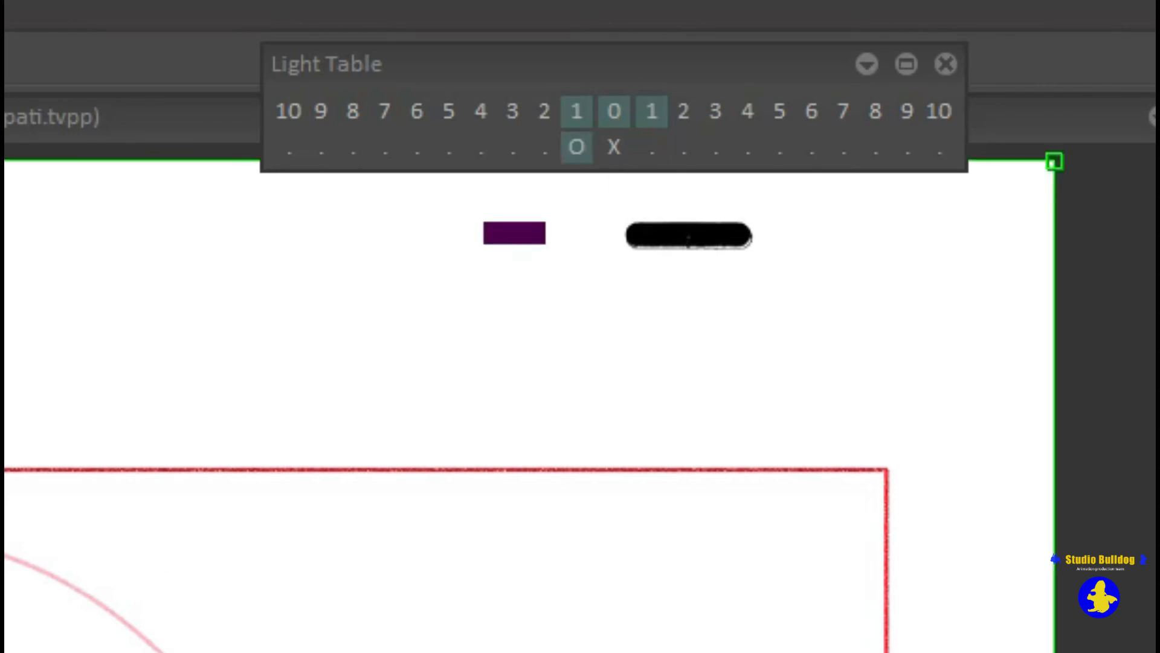
Turn on out-of-peg positioning for the next key drawing and shift the light table ghosts until the hair shapes nearly overlap.
{"action": "left_click", "coordinate": [652, 147]}
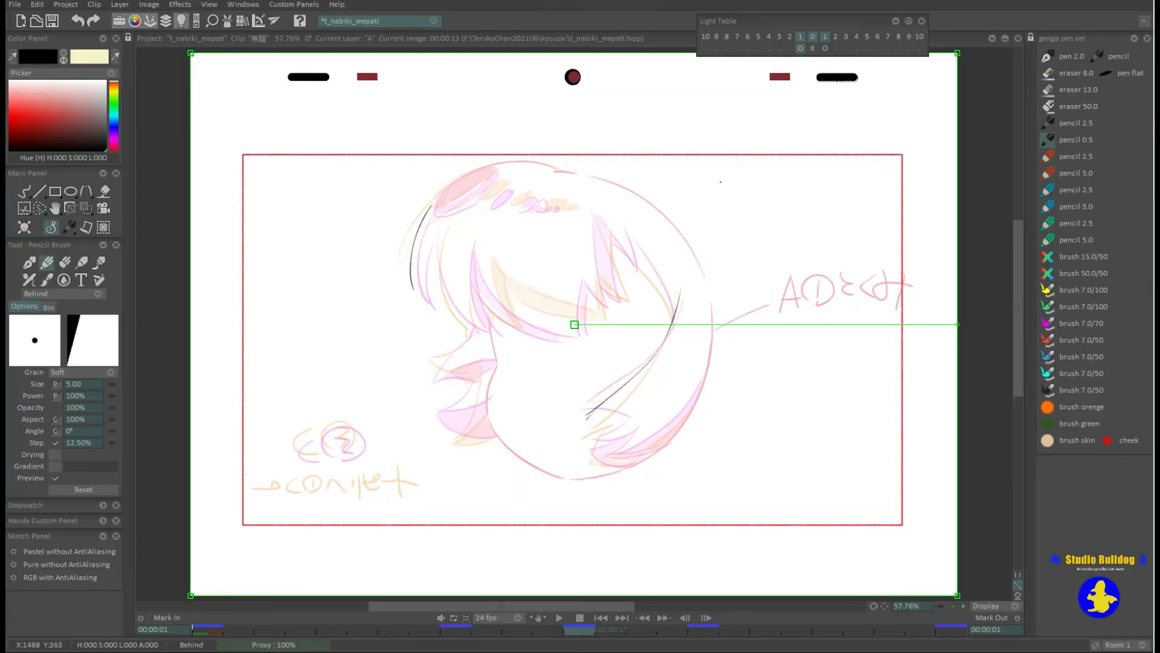
{"action": "left_click_drag", "start_coordinate": [721, 182], "coordinate": [722, 186]}
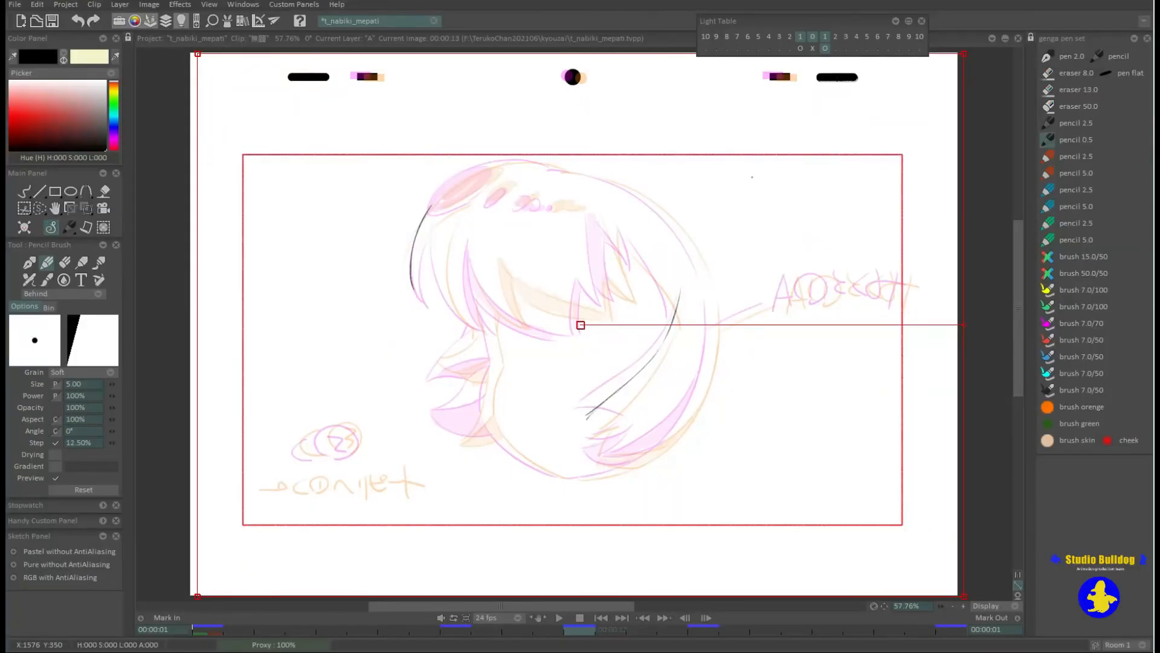
{"action": "left_click_drag", "start_coordinate": [752, 177], "coordinate": [750, 179]}
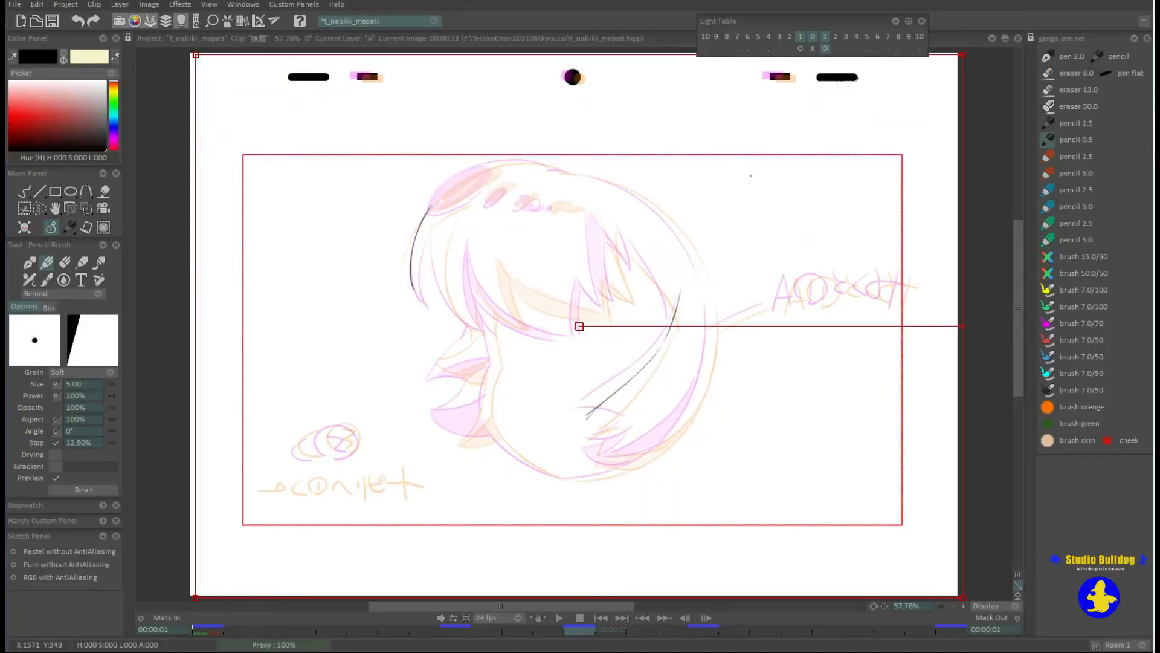
With pencil 0.5, draw thin black in-between strokes for the front and back hair, head contour and hair tips between the shifted ghosts.
{"action": "left_click", "coordinate": [1049, 140]}
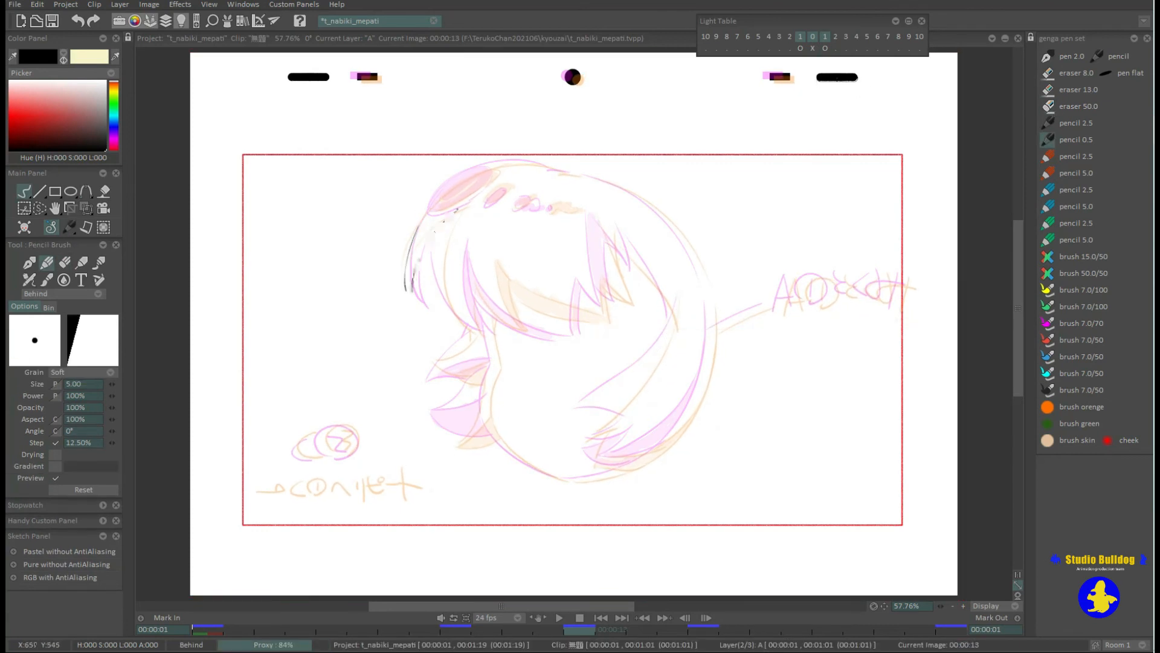
{"action": "mouse_move", "coordinate": [434, 225]}
{"action": "left_mouse_down"}
{"action": "mouse_move", "coordinate": [410, 292]}
{"action": "mouse_move", "coordinate": [470, 327]}
{"action": "left_mouse_up"}
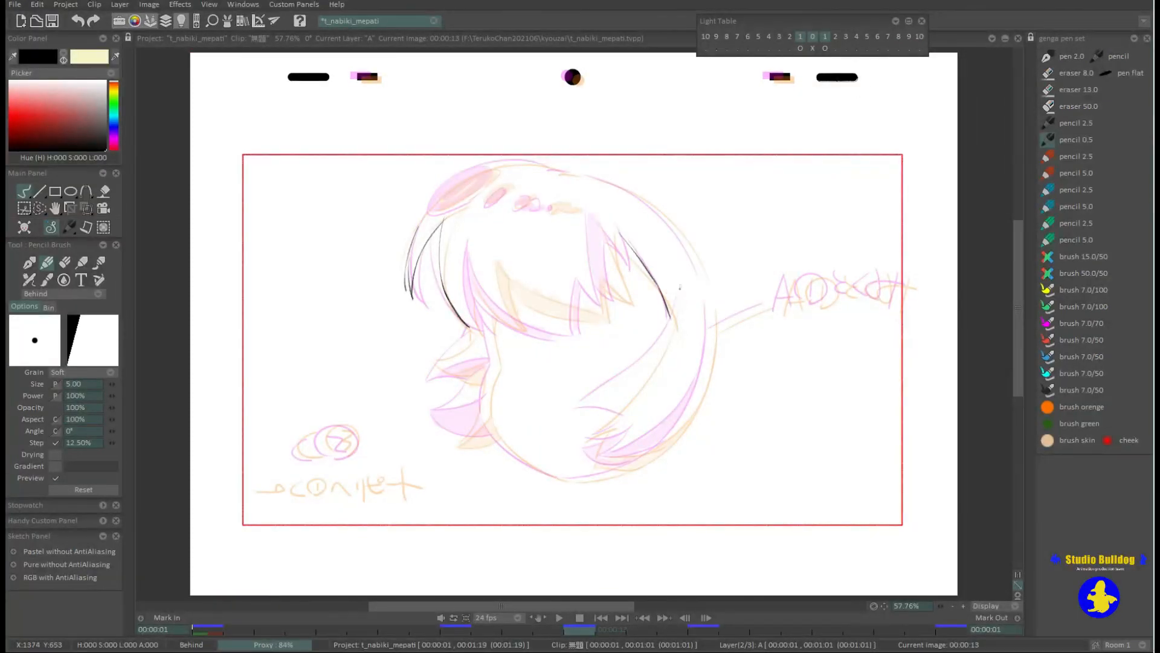
{"action": "key", "text": "ctrl+z"}
{"action": "left_click_drag", "start_coordinate": [712, 307], "coordinate": [691, 412]}
{"action": "key", "text": "Left"}
{"action": "key", "text": "Right"}
{"action": "mouse_move", "coordinate": [477, 384]}
{"action": "left_mouse_down"}
{"action": "mouse_move", "coordinate": [432, 433]}
{"action": "mouse_move", "coordinate": [505, 434]}
{"action": "left_mouse_up"}
{"action": "key", "text": "Left"}
{"action": "key", "text": "Right"}
Turn off the out-of-peg shift for the next and previous key drawings in the light table.
{"action": "left_click", "coordinate": [825, 48]}
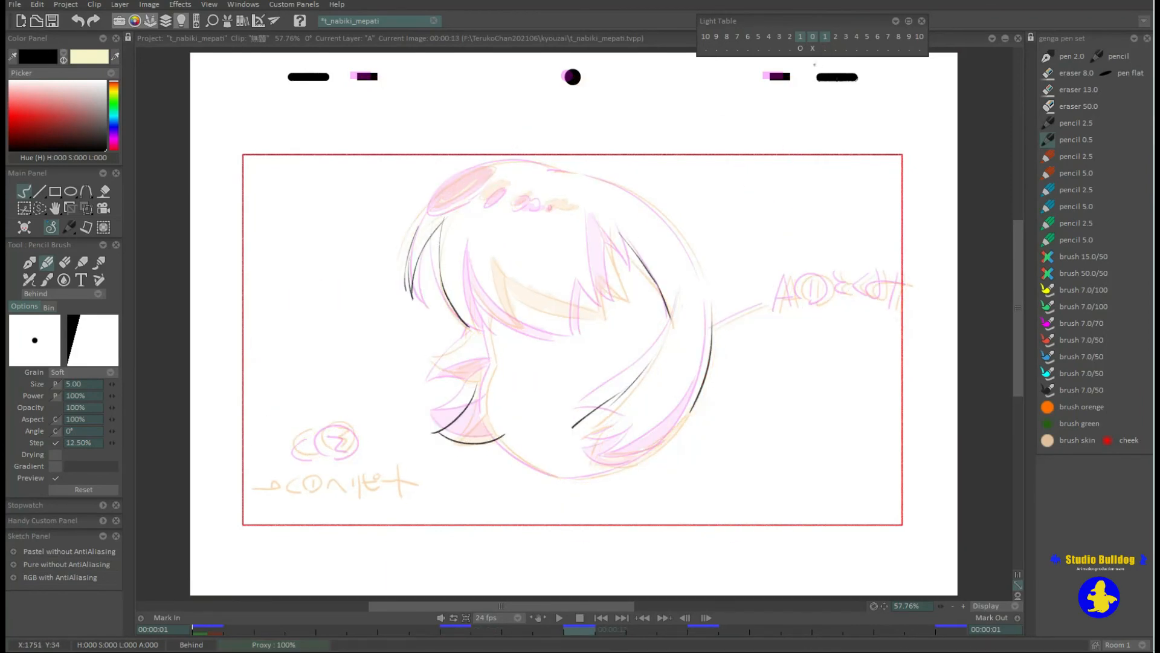
{"action": "left_click", "coordinate": [800, 49]}
Flip back and forth between the in-between and its neighbouring key drawings to check the hair movement.
{"action": "key", "text": "Left"}
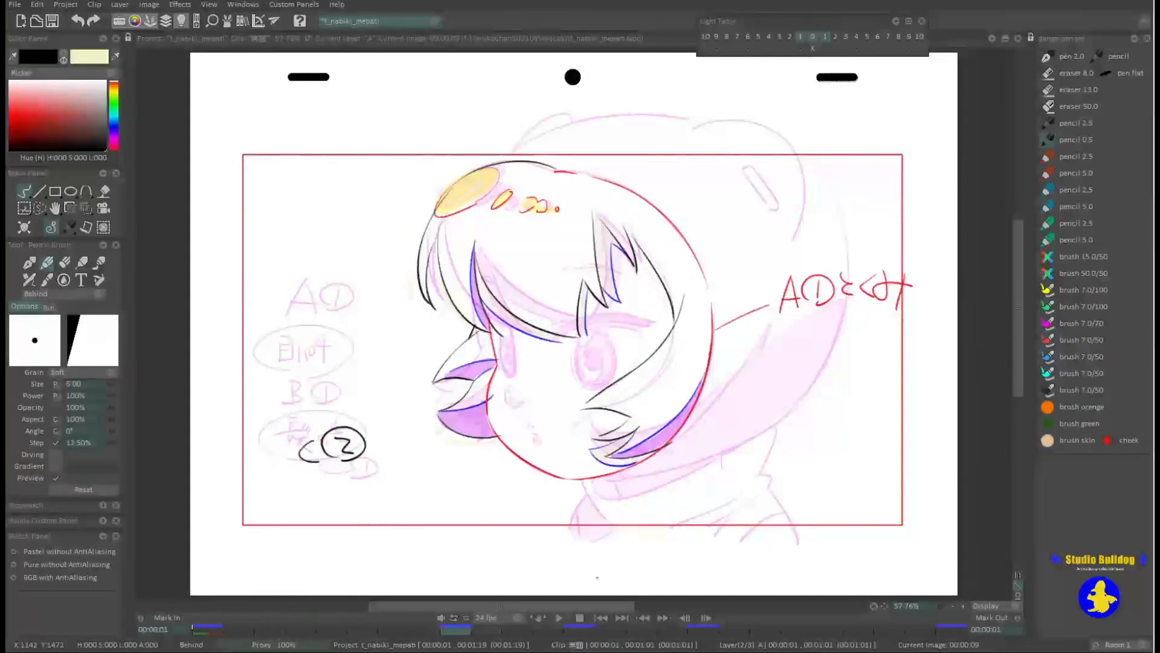
{"action": "key", "text": "Right"}
{"action": "key", "text": "Right"}
{"action": "key", "text": "Left"}
{"action": "key", "text": "Left"}
{"action": "key", "text": "Right"}
{"action": "key", "text": "Right"}
{"action": "key", "text": "Left"}
{"action": "key", "text": "Left"}
{"action": "key", "text": "Right"}
{"action": "key", "text": "Right"}
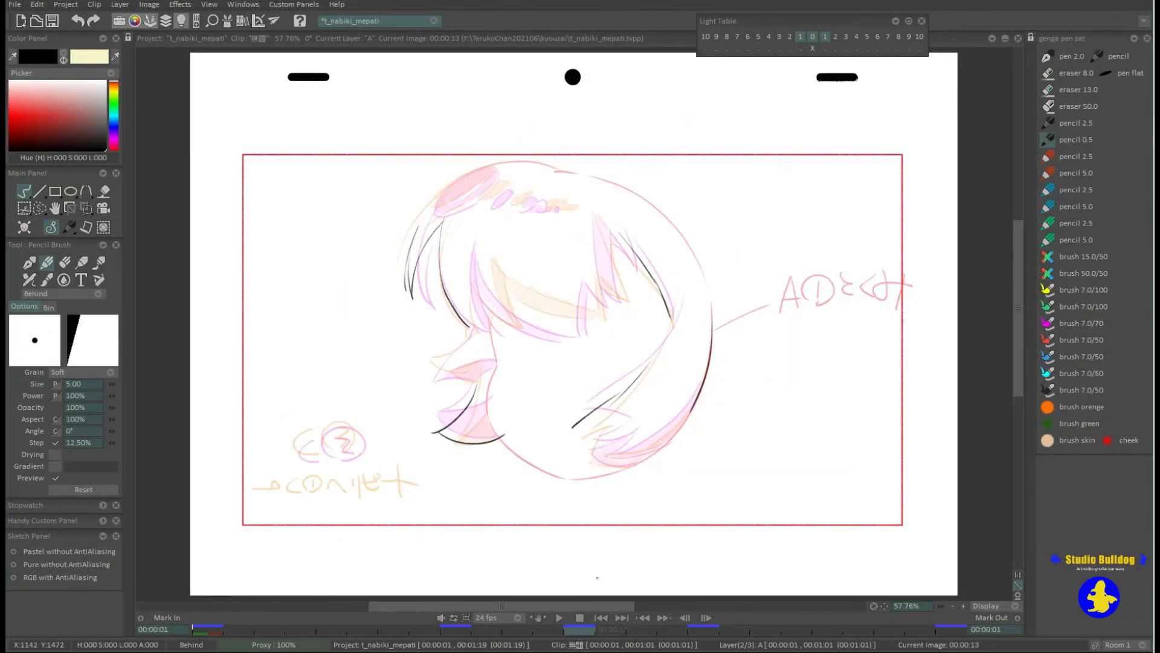
{"action": "key", "text": "Left"}
{"action": "key", "text": "Left"}
{"action": "key", "text": "Right"}
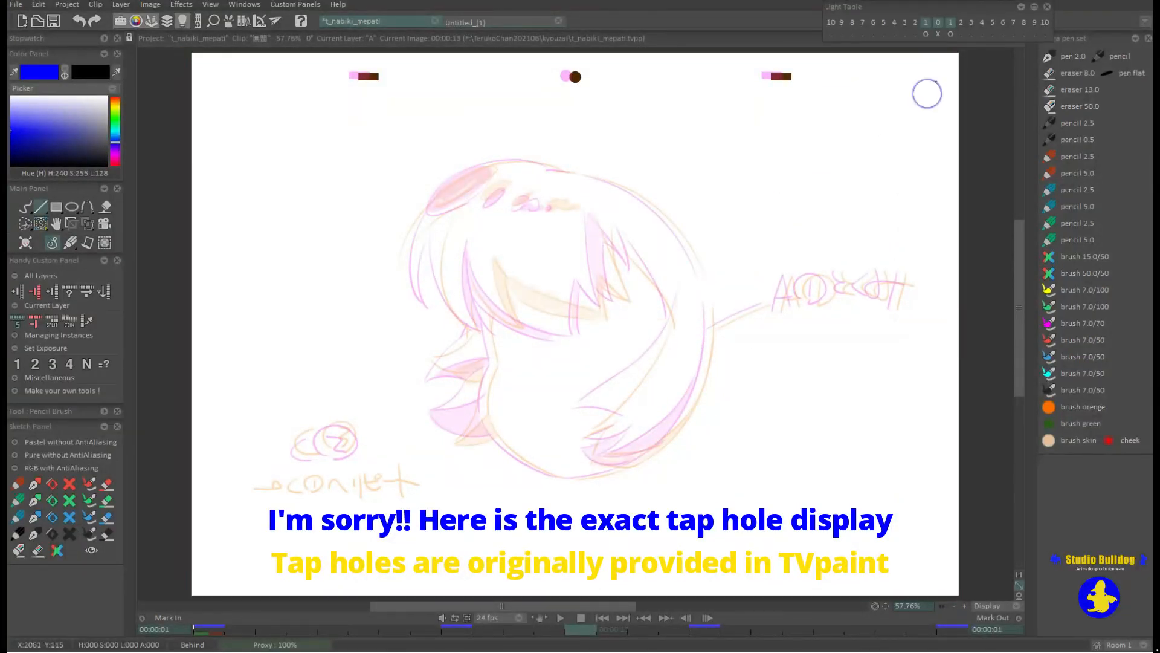
Shift the next key drawing's ghost slightly to the right using its out-of-peg setting in the light table.
{"action": "left_click", "coordinate": [951, 34]}
{"action": "left_click_drag", "start_coordinate": [825, 165], "coordinate": [833, 167]}
{"action": "key", "text": "Escape"}
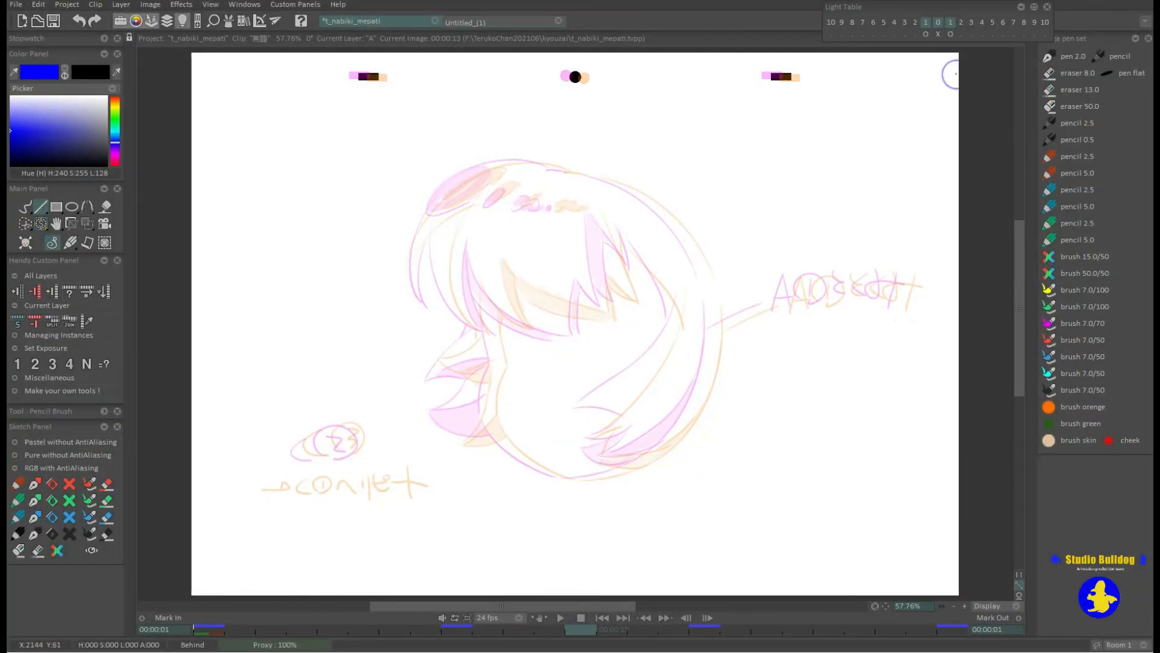
{"action": "double_click", "coordinate": [950, 34]}
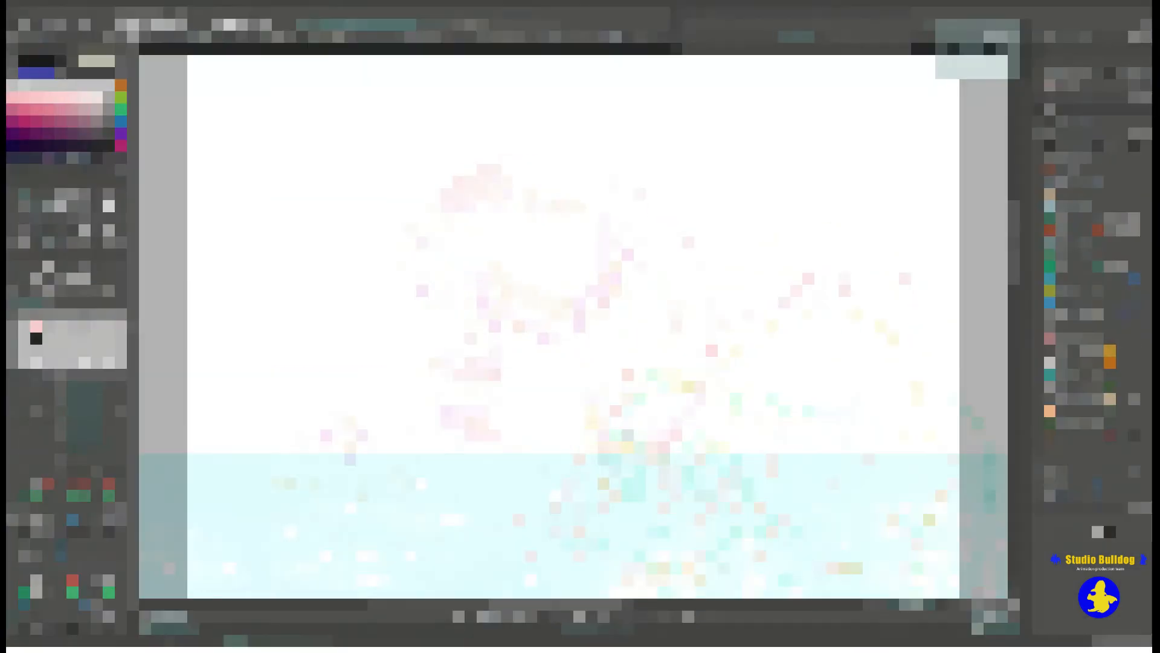
Confirm the next drawing's out-of-peg position on the Terukochan layer and draw the eyes, mouth and fringe in black at image 19.
{"action": "double_click", "coordinate": [804, 44]}
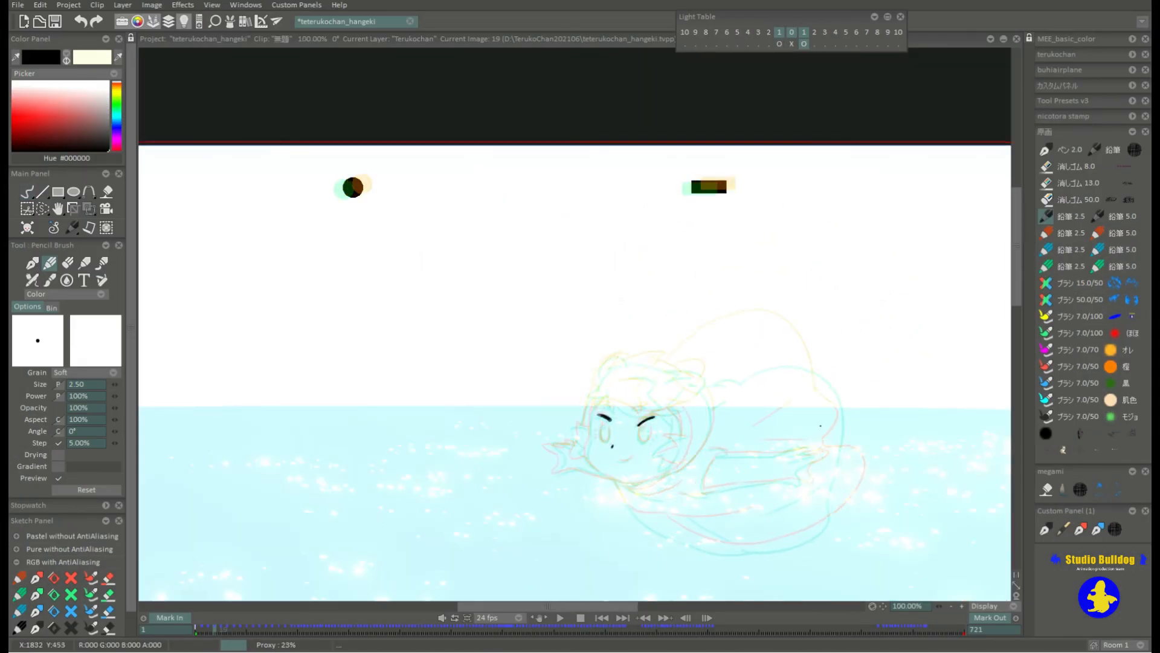
{"action": "double_click", "coordinate": [804, 44]}
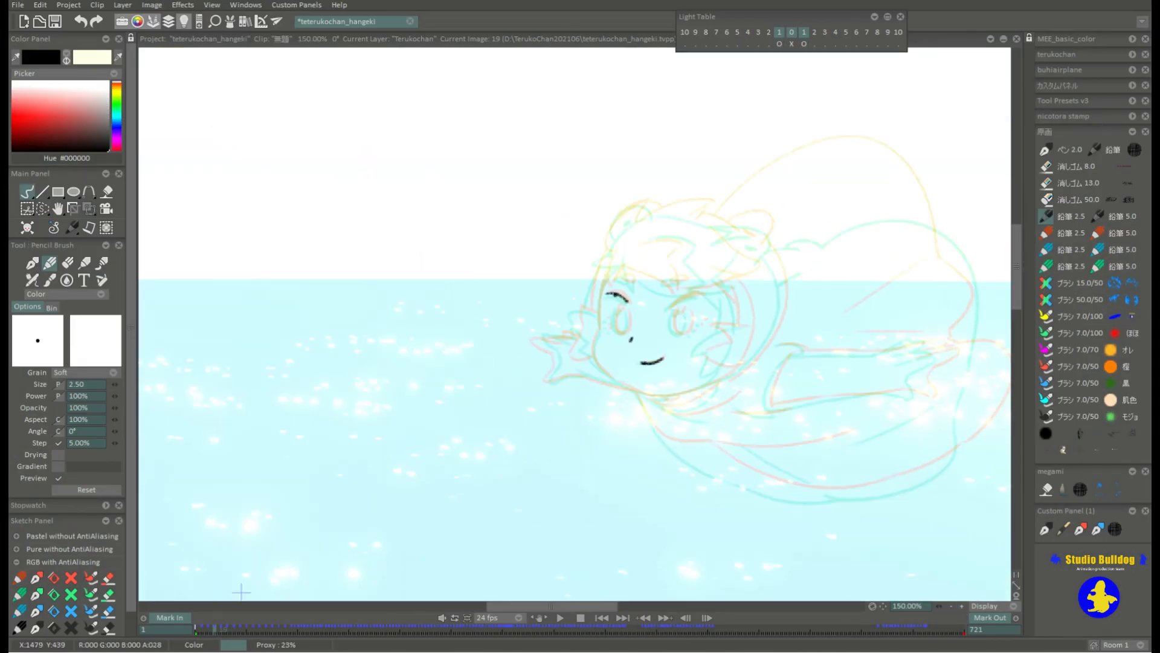
{"action": "left_click_drag", "start_coordinate": [617, 294], "coordinate": [629, 303]}
{"action": "left_click_drag", "start_coordinate": [670, 308], "coordinate": [697, 295]}
{"action": "left_click_drag", "start_coordinate": [619, 307], "coordinate": [609, 324]}
{"action": "left_click_drag", "start_coordinate": [609, 332], "coordinate": [611, 329]}
{"action": "left_click_drag", "start_coordinate": [675, 308], "coordinate": [681, 336]}
{"action": "left_click_drag", "start_coordinate": [684, 307], "coordinate": [682, 335]}
{"action": "left_click_drag", "start_coordinate": [680, 308], "coordinate": [676, 315]}
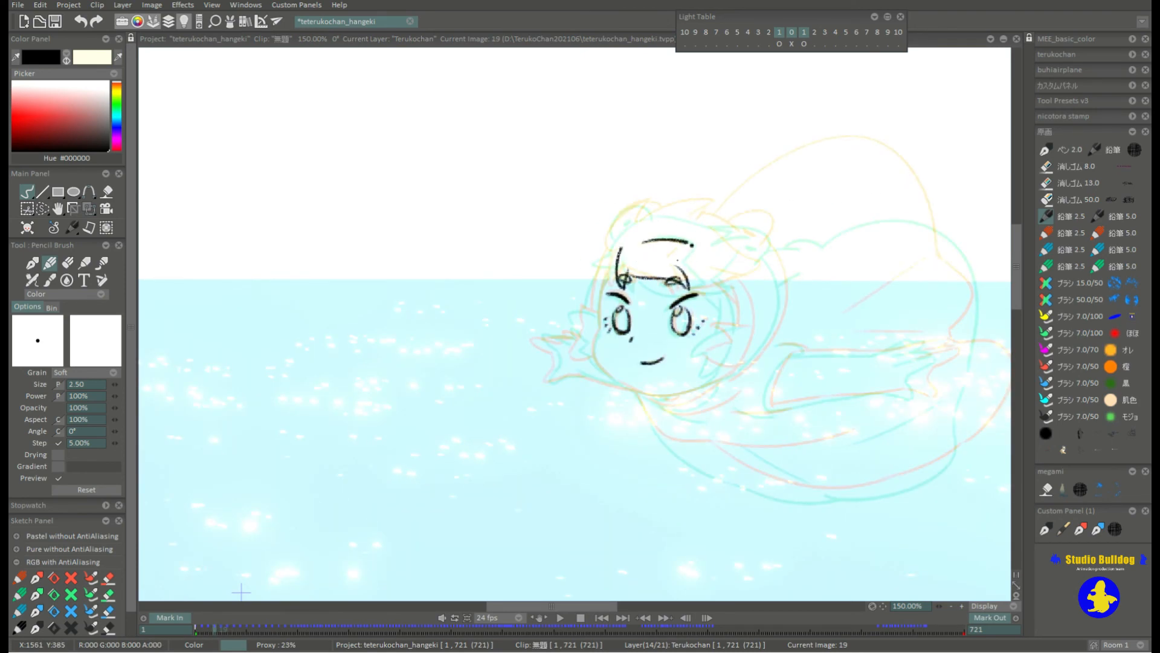
{"action": "key", "text": "ctrl+z"}
Draw the character's black hair outline, ear, side tuft and face contour between the ghosts, flipping to the adjacent drawings for comparison.
{"action": "key", "text": "Right"}
{"action": "left_click_drag", "start_coordinate": [643, 242], "coordinate": [741, 279]}
{"action": "key", "text": "Left"}
{"action": "key", "text": "Left"}
{"action": "key", "text": "Right"}
{"action": "mouse_move", "coordinate": [730, 211]}
{"action": "left_mouse_down"}
{"action": "mouse_move", "coordinate": [636, 222]}
{"action": "mouse_move", "coordinate": [659, 204]}
{"action": "left_mouse_up"}
{"action": "left_click_drag", "start_coordinate": [660, 204], "coordinate": [620, 241]}
{"action": "mouse_move", "coordinate": [704, 224]}
{"action": "left_mouse_down"}
{"action": "mouse_move", "coordinate": [762, 219]}
{"action": "mouse_move", "coordinate": [725, 244]}
{"action": "left_mouse_up"}
{"action": "key", "text": "Right"}
{"action": "left_click_drag", "start_coordinate": [629, 207], "coordinate": [619, 246]}
{"action": "key", "text": "Left"}
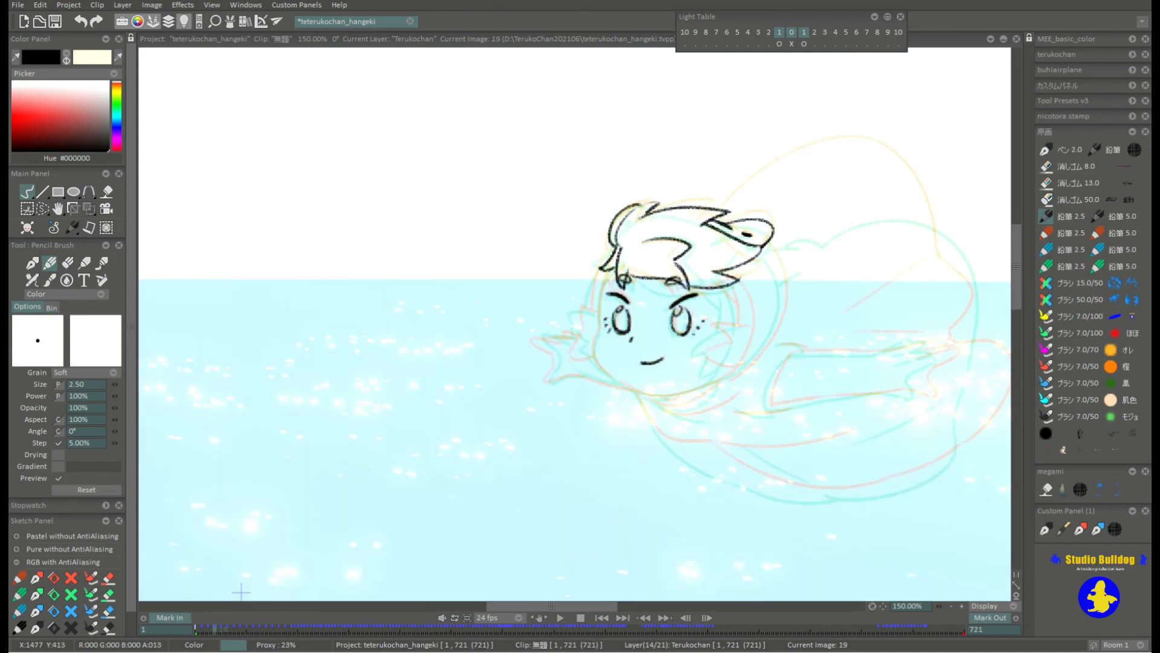
{"action": "left_click_drag", "start_coordinate": [601, 296], "coordinate": [584, 336]}
{"action": "key", "text": "Right"}
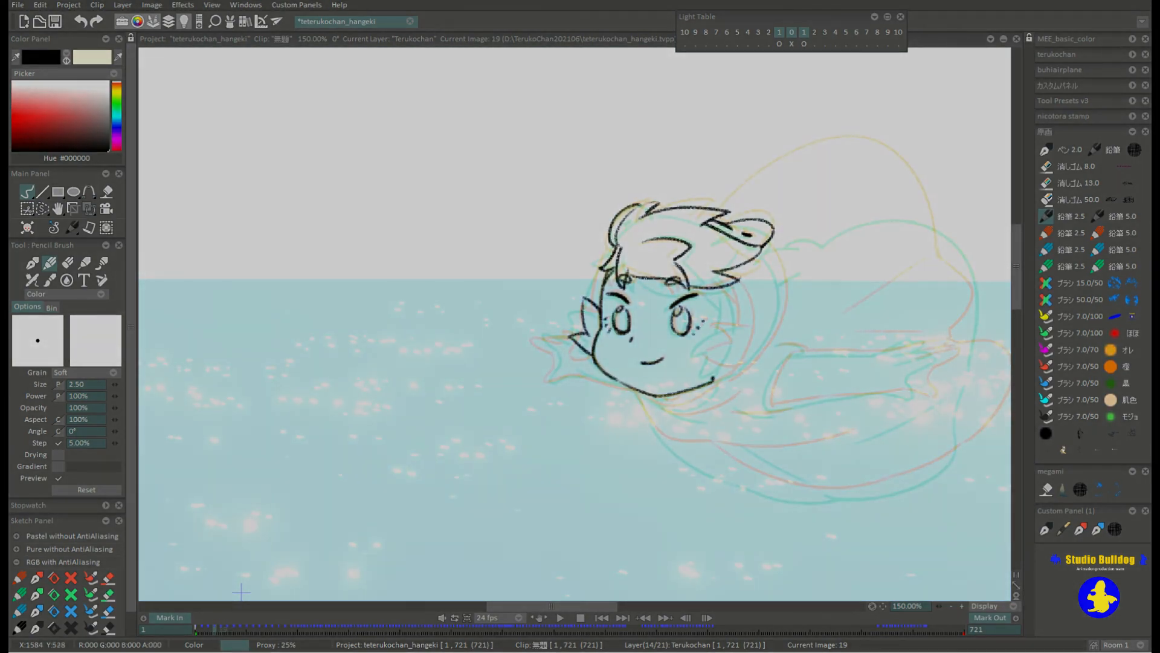